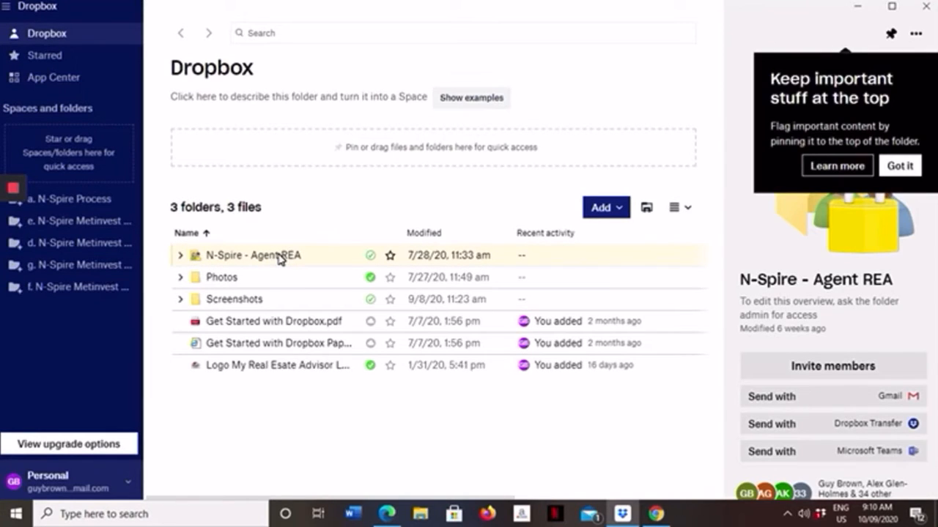
Step: Dismiss the pinning tip and open the e. N-Spire Metinvest House and Land For Sale folder within N-Spire - Agent REA
click(906, 167)
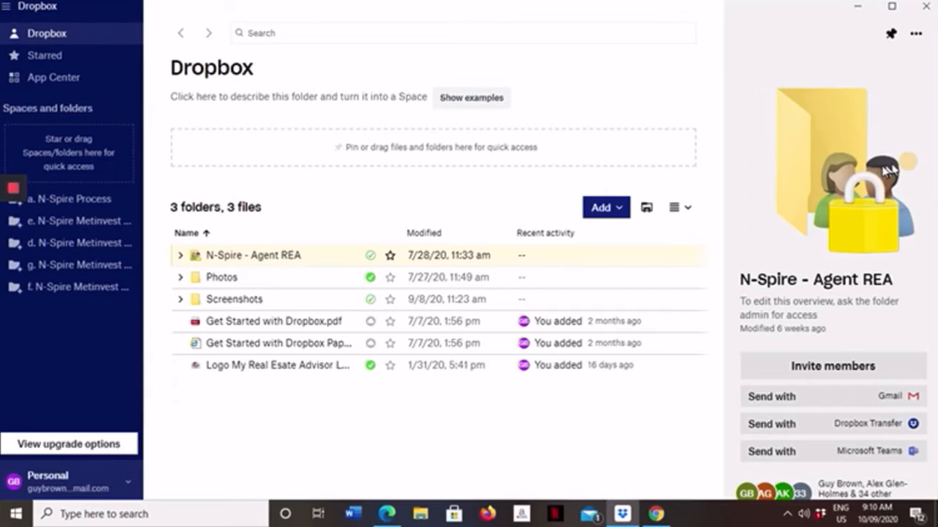
double_click(230, 255)
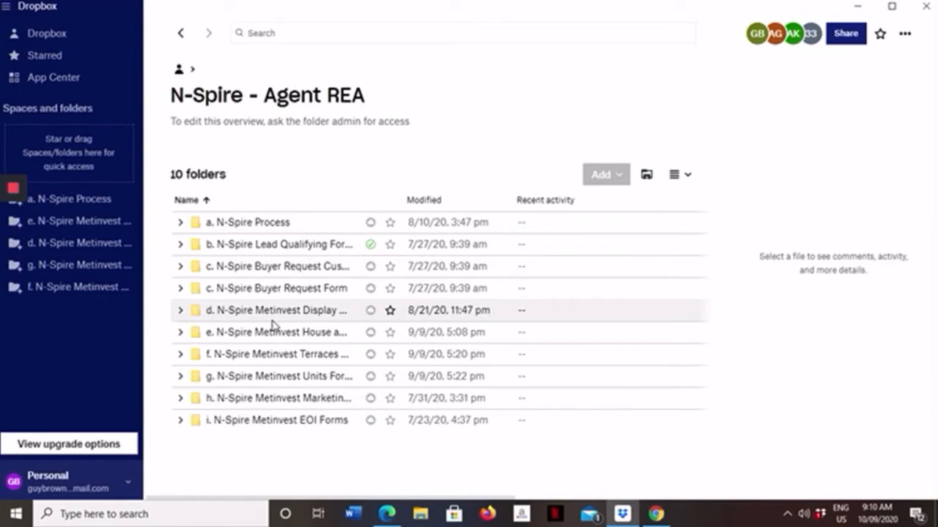
click(78, 223)
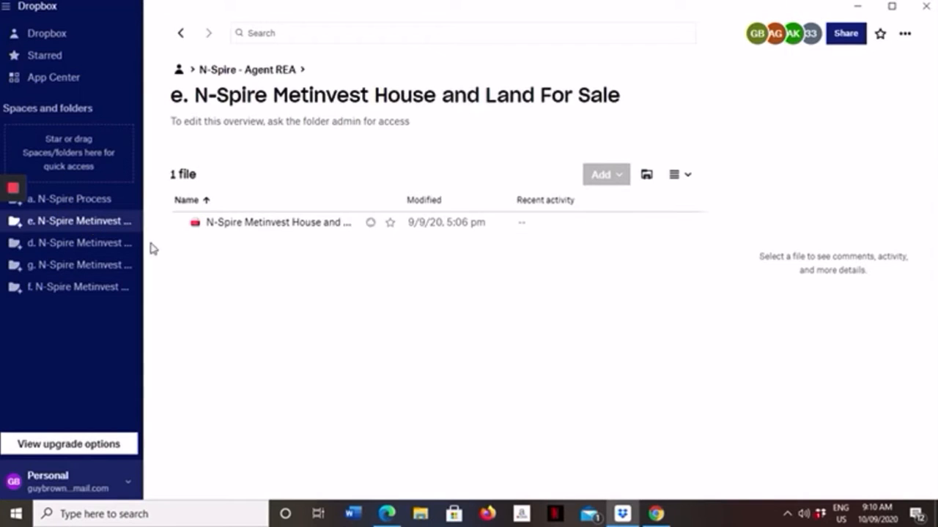
Step: Open the house and land stocklist PDF in both Microsoft Edge and Dropbox Preview, dismissing Edge's offer to restore pages
click(260, 228)
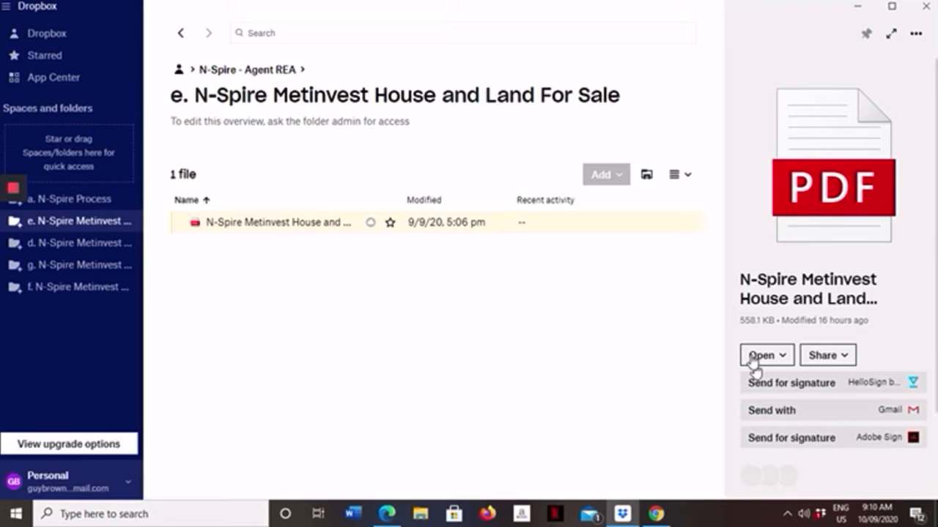
click(750, 358)
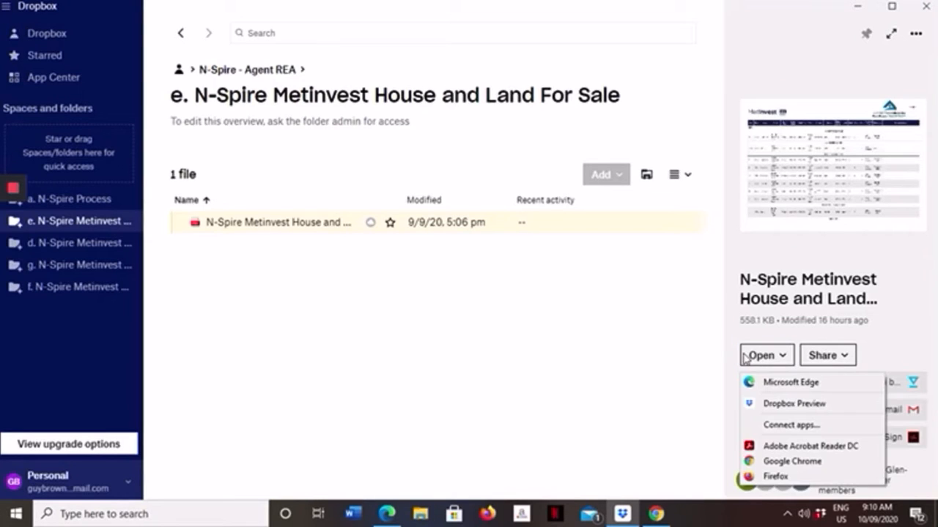
click(782, 383)
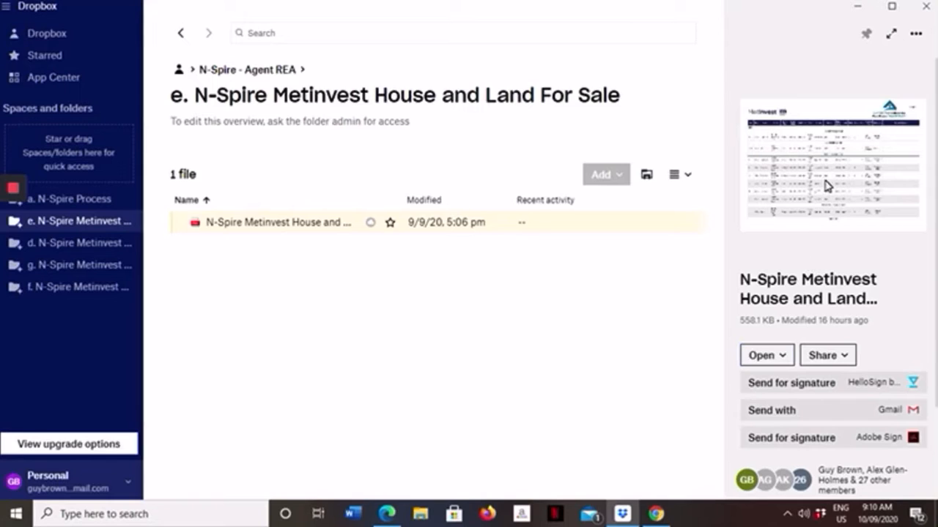
click(778, 356)
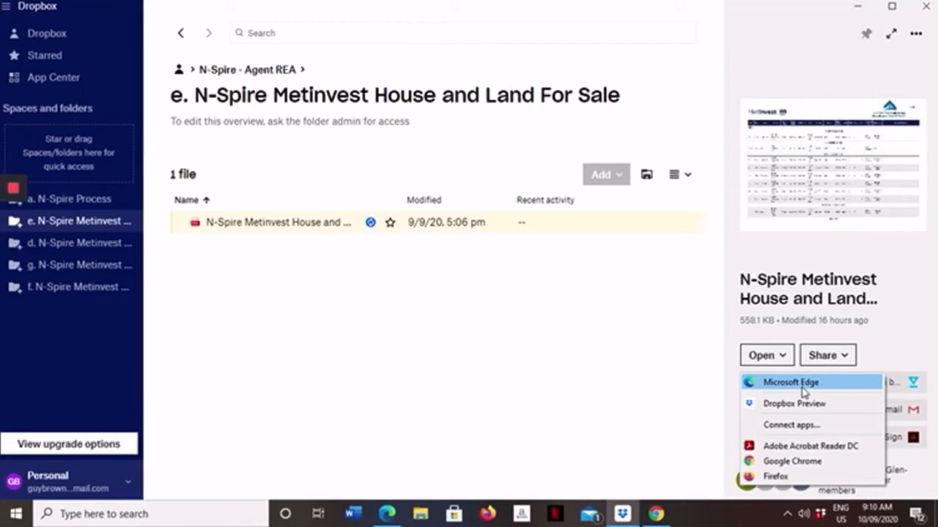
click(795, 404)
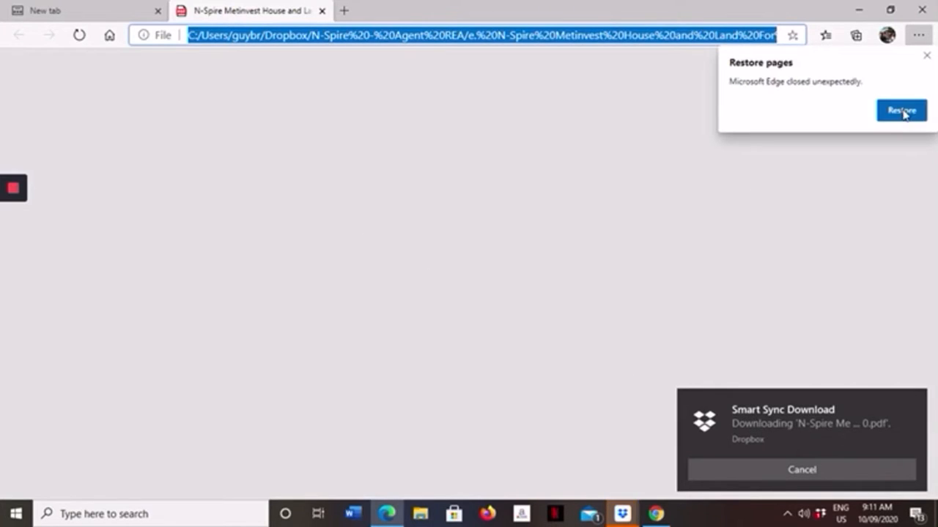
click(927, 55)
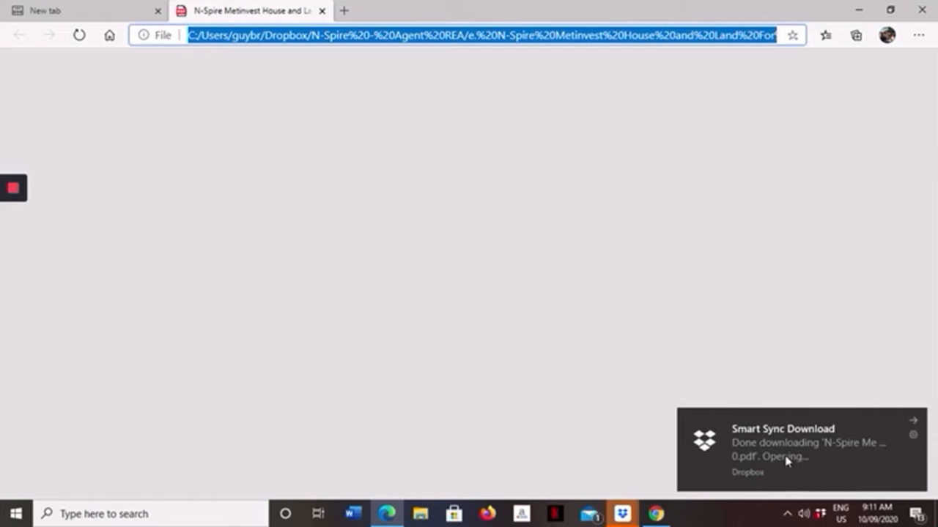
click(102, 10)
click(232, 11)
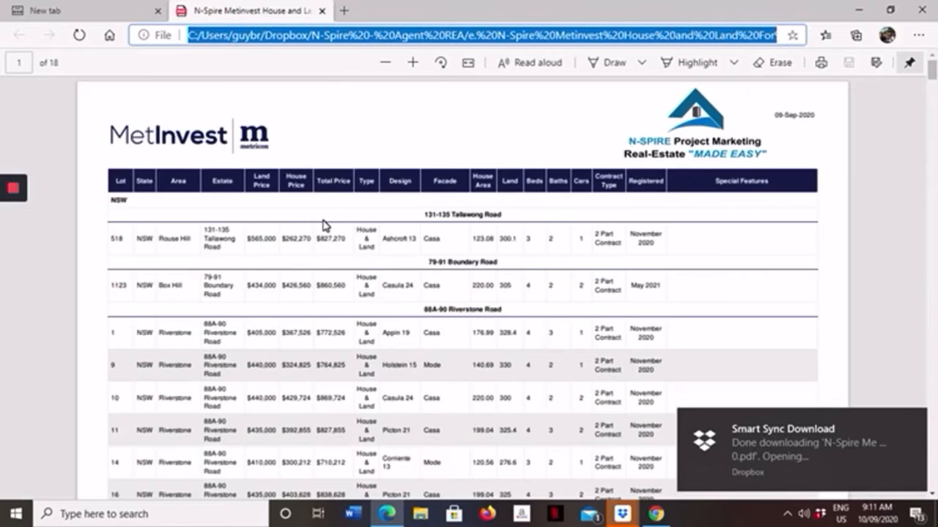
Step: Examine the stocklist's NSW and QLD house and land packages, including their lots, prices, designs, land sizes and registration
scroll(339, 167, down, 2)
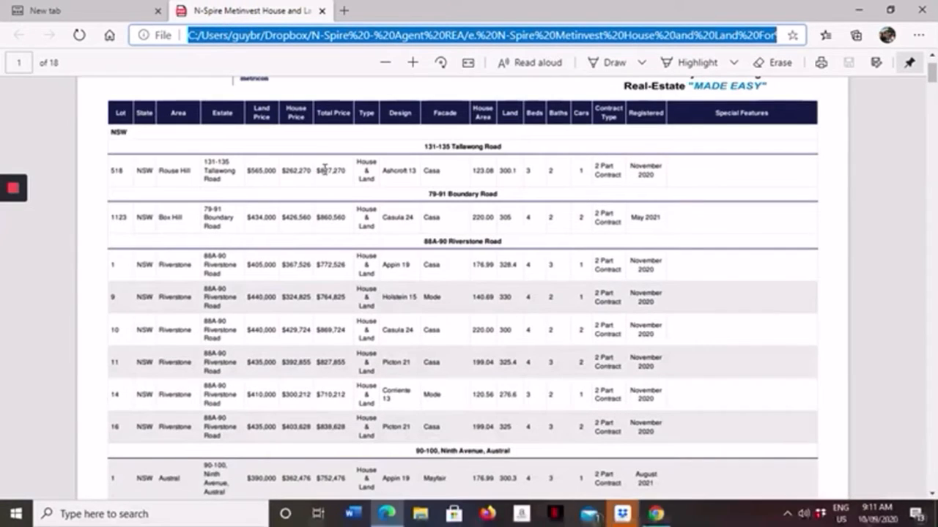
scroll(463, 285, down, 1)
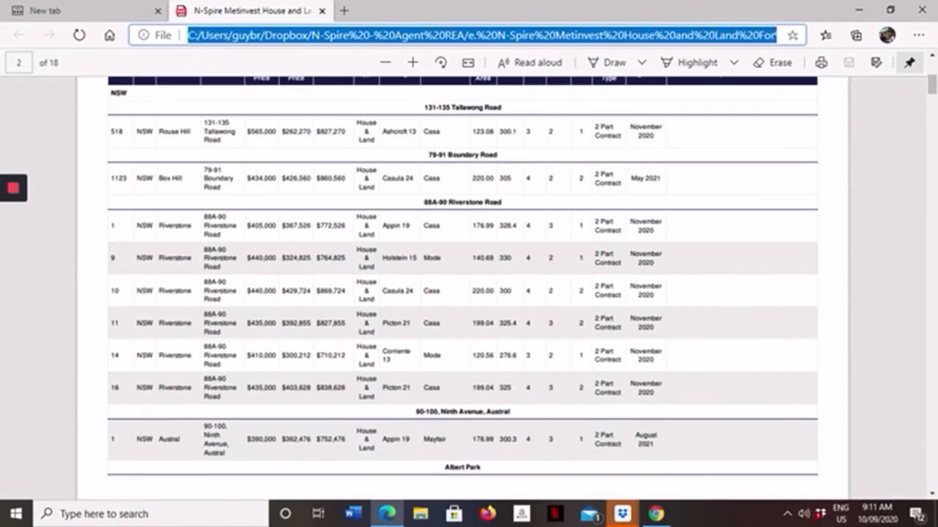
scroll(265, 185, down, 10)
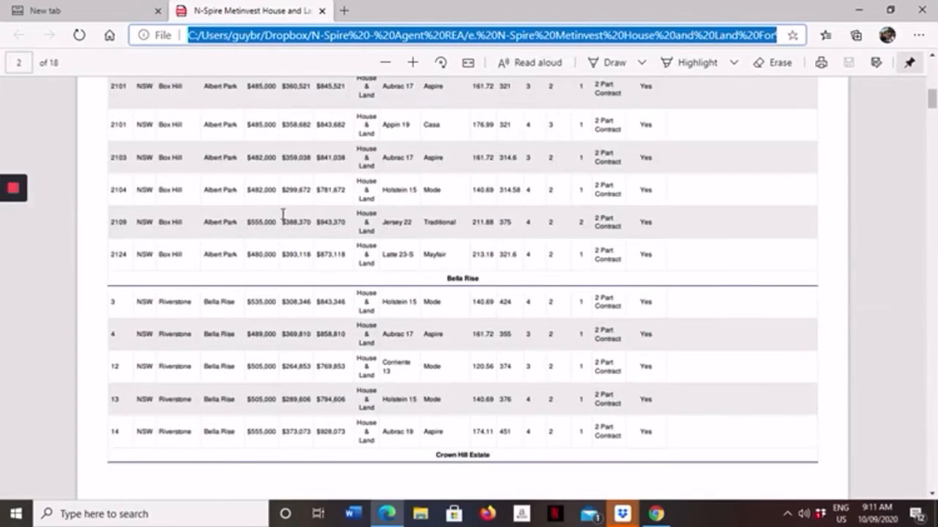
scroll(264, 185, down, 3)
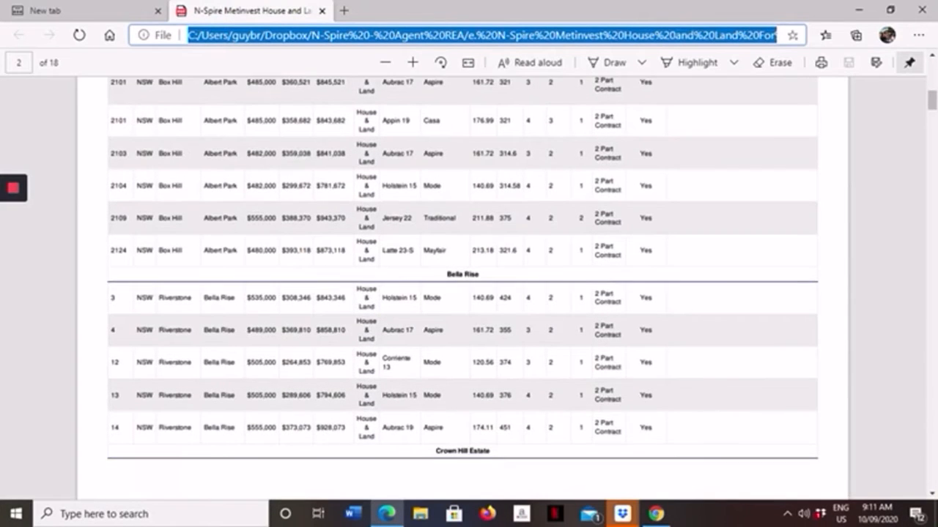
scroll(264, 188, down, 5)
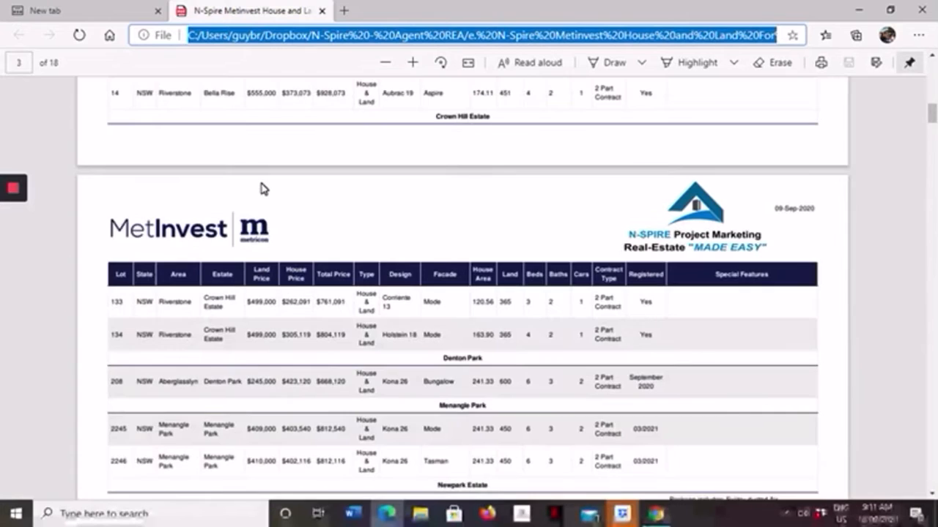
scroll(264, 188, down, 3)
scroll(264, 188, down, 10)
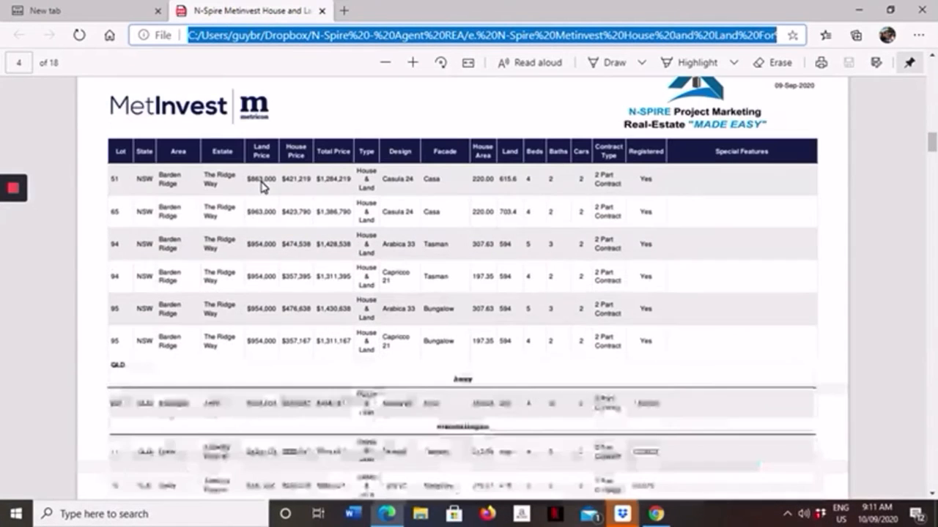
scroll(264, 188, down, 5)
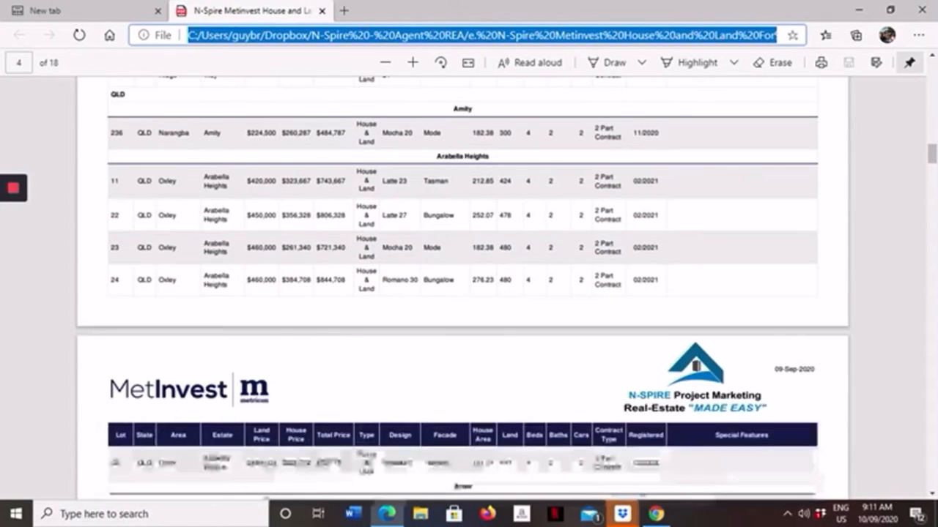
scroll(261, 183, up, 3)
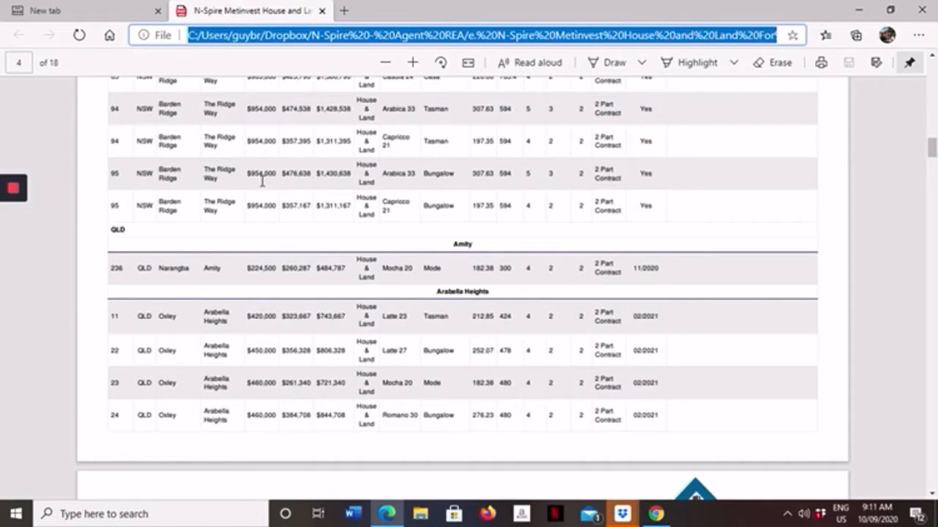
scroll(320, 245, up, 3)
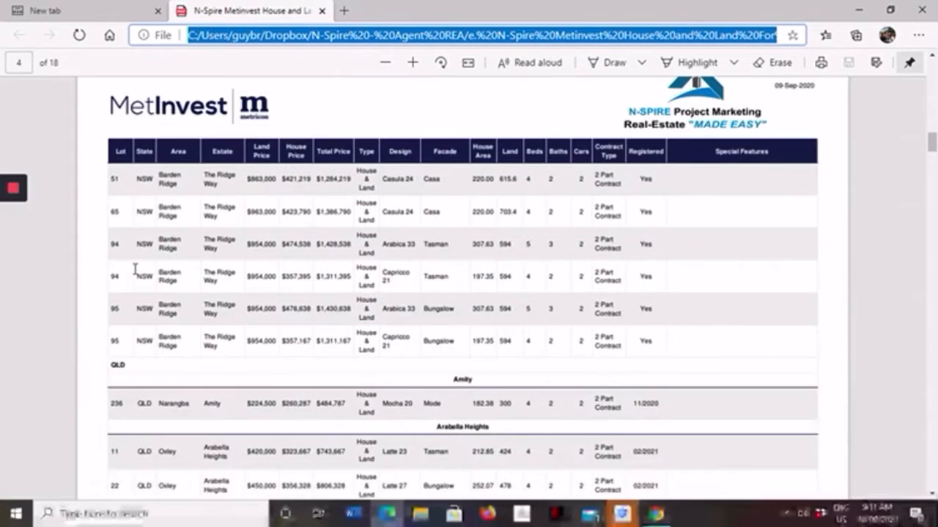
scroll(135, 270, down, 3)
scroll(135, 269, up, 2)
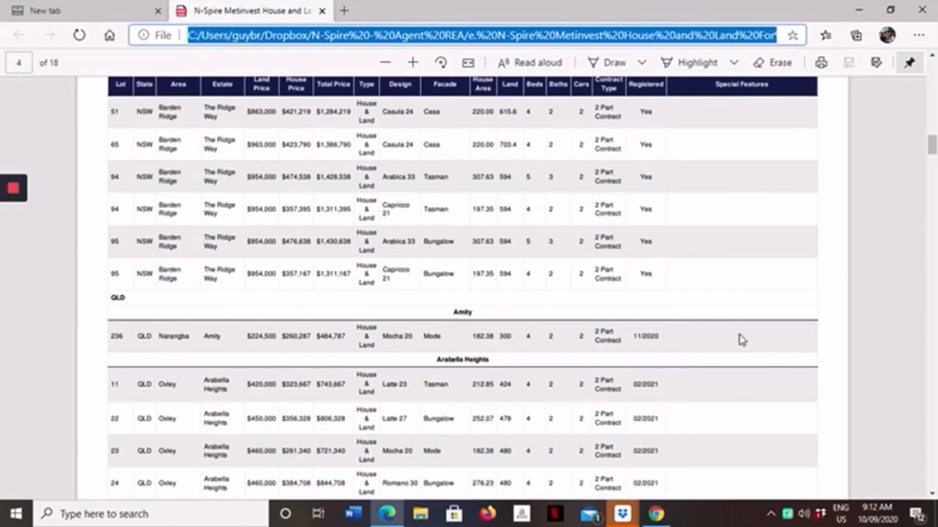
Step: Switch to Google Chrome and view the Domain Agent Admin home page
click(388, 515)
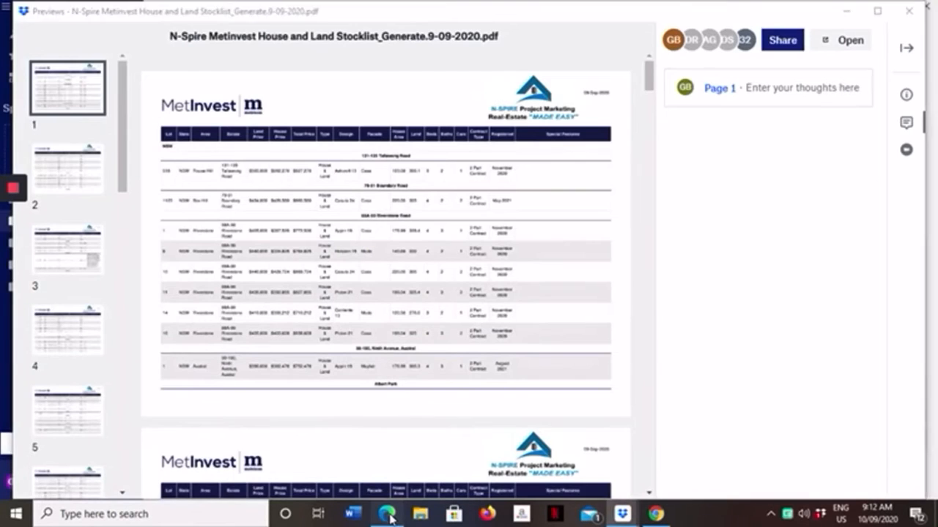
click(388, 515)
click(388, 515)
click(388, 515)
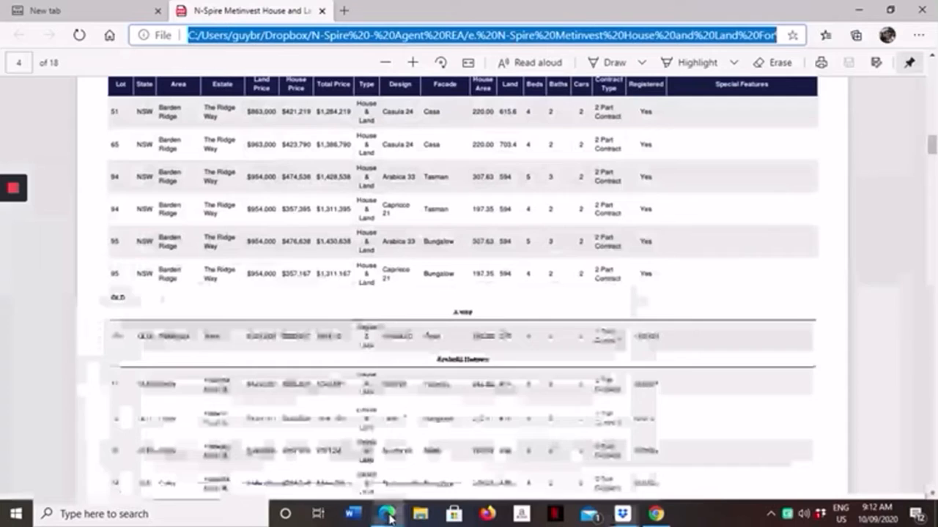
click(656, 515)
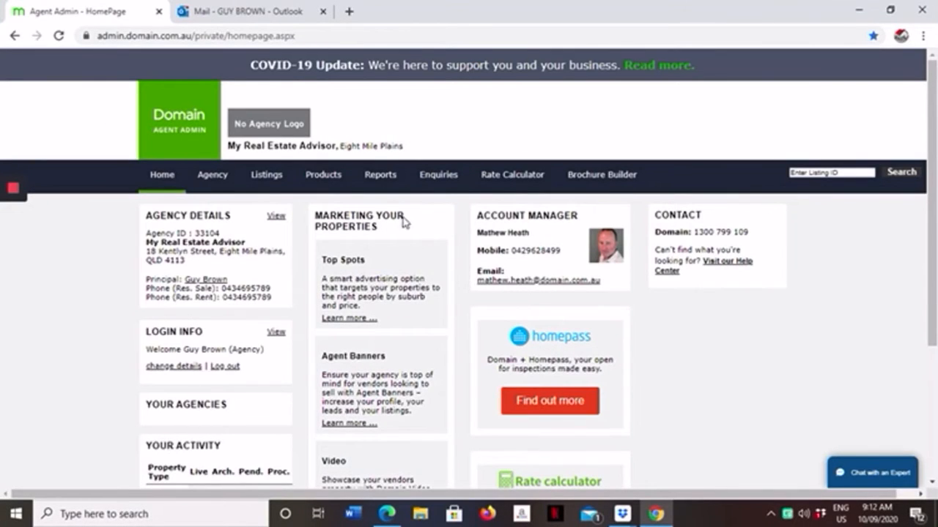
scroll(435, 251, down, 2)
scroll(435, 251, up, 2)
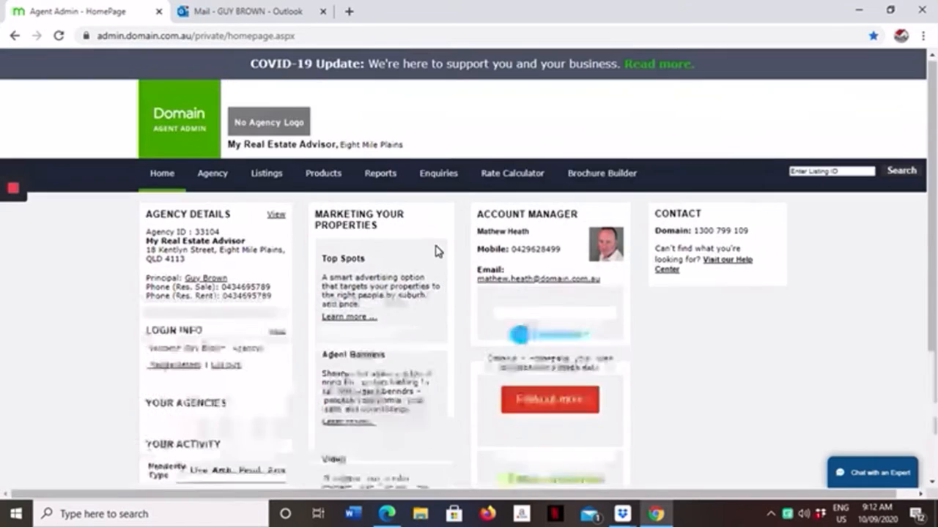
mouse_move(275, 179)
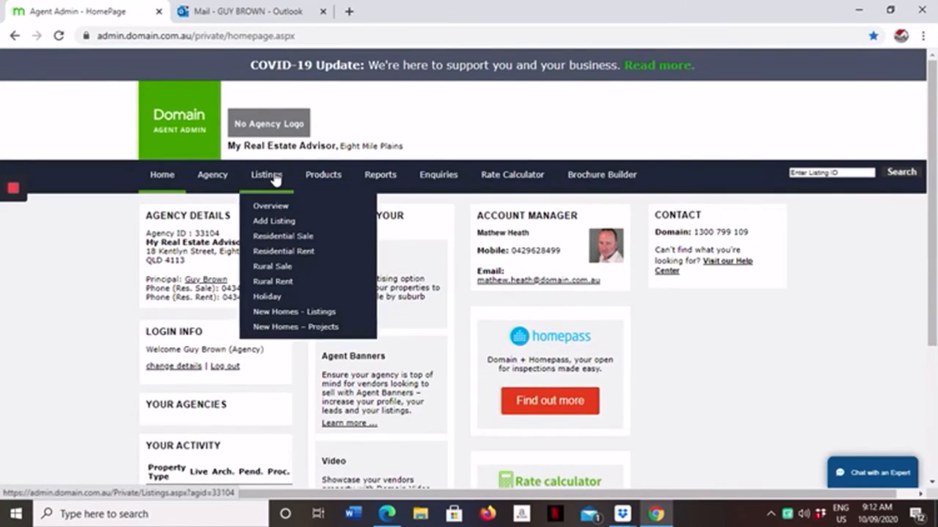
click(279, 221)
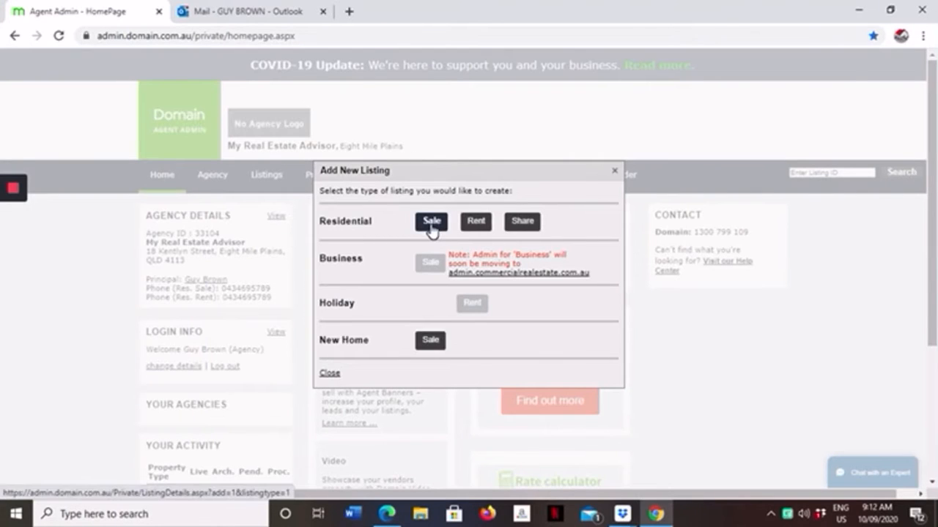
click(431, 223)
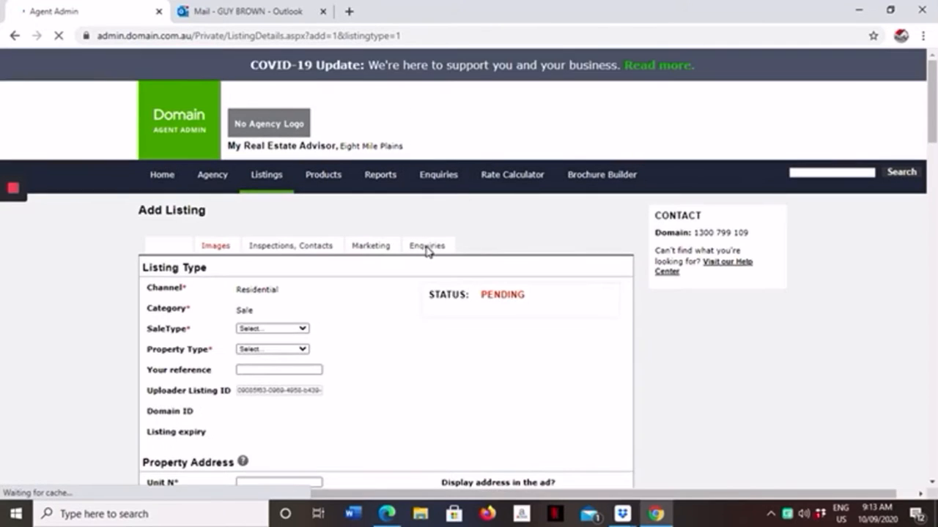
scroll(272, 287, down, 3)
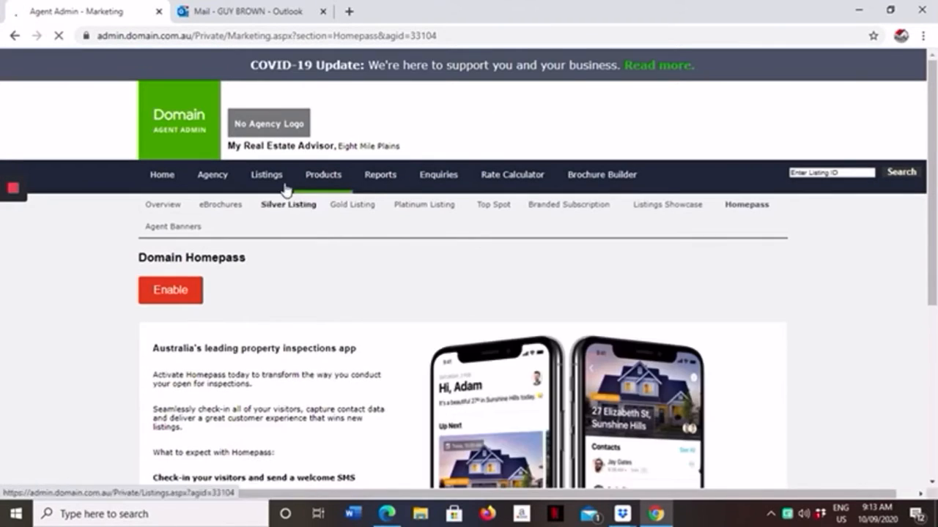
click(268, 183)
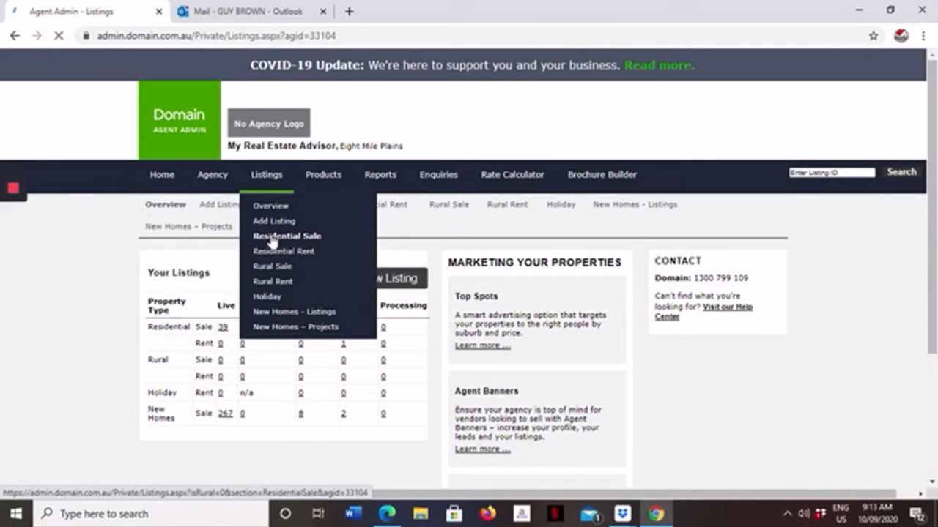
click(276, 314)
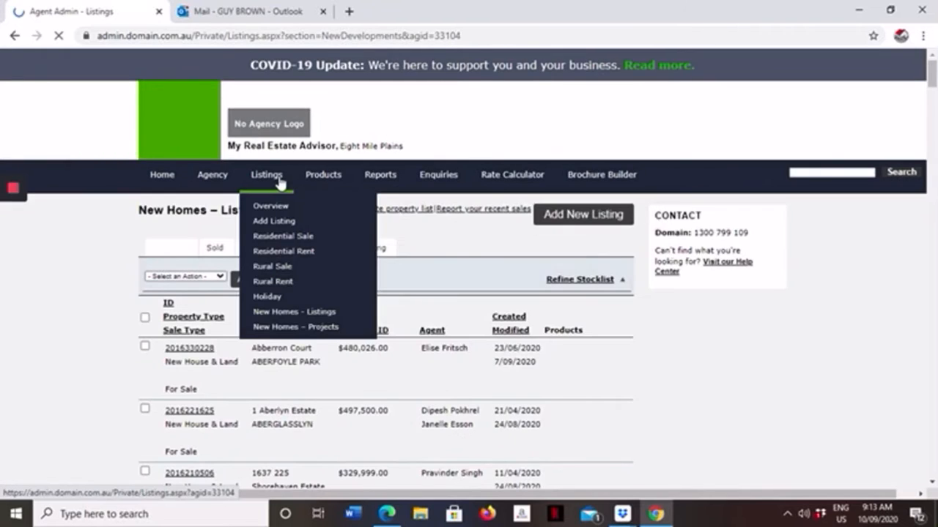
Step: Add a new listing of the Residential type for Sale
click(261, 224)
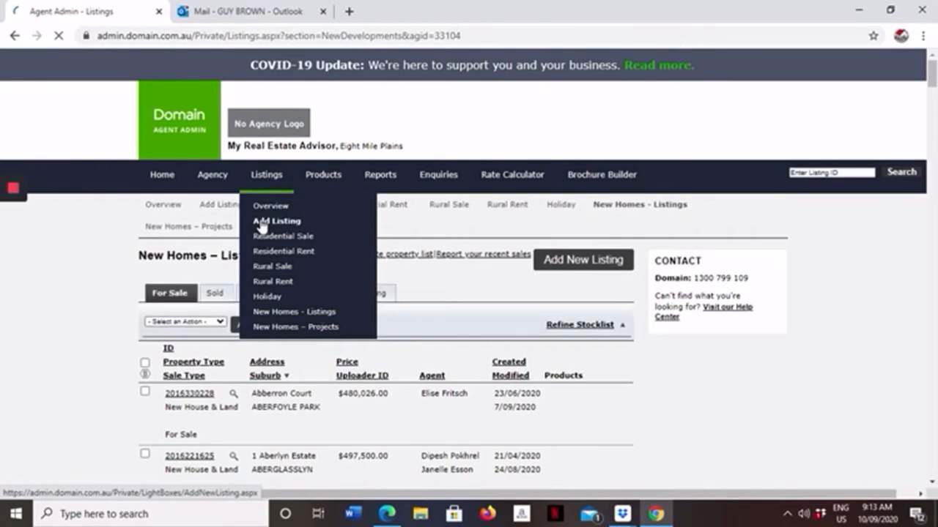
click(262, 223)
click(432, 222)
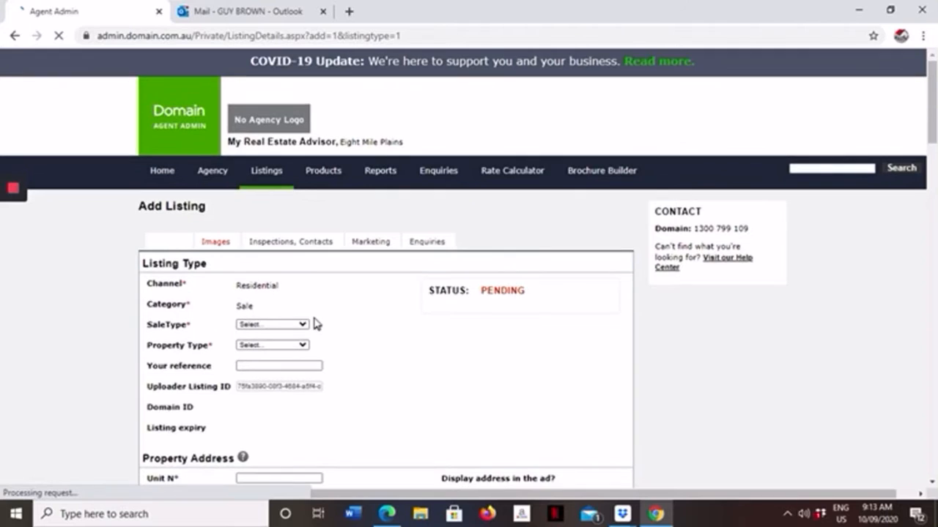
Step: Set the listing's sale type to For Sale and its property type to New House & Land
scroll(315, 324, down, 2)
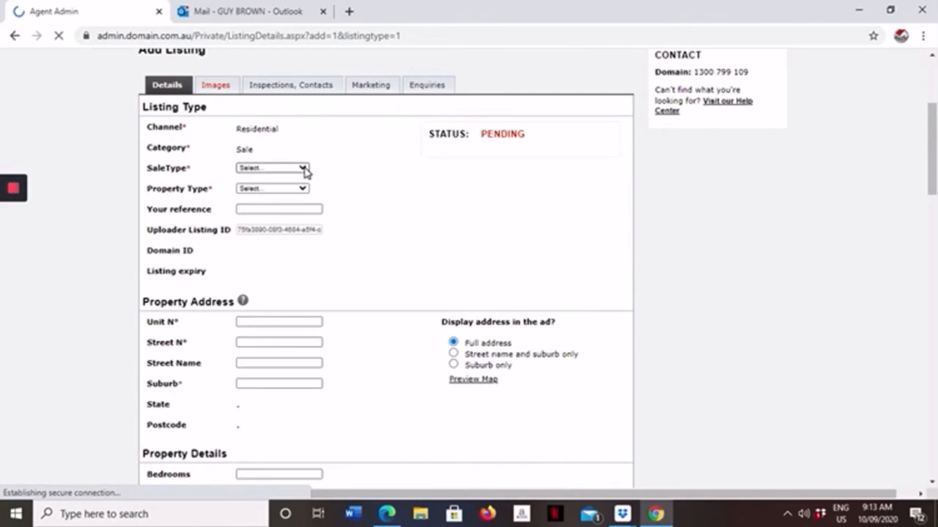
click(304, 168)
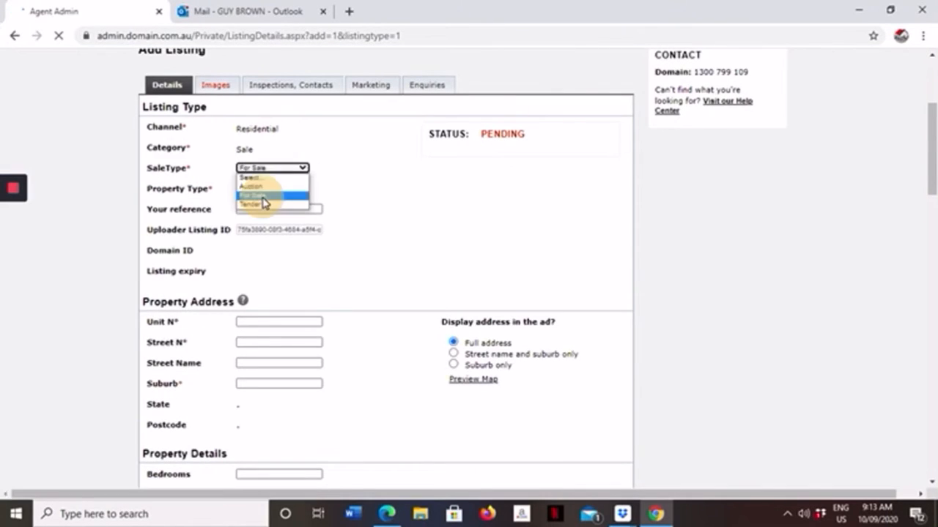
click(266, 201)
click(304, 189)
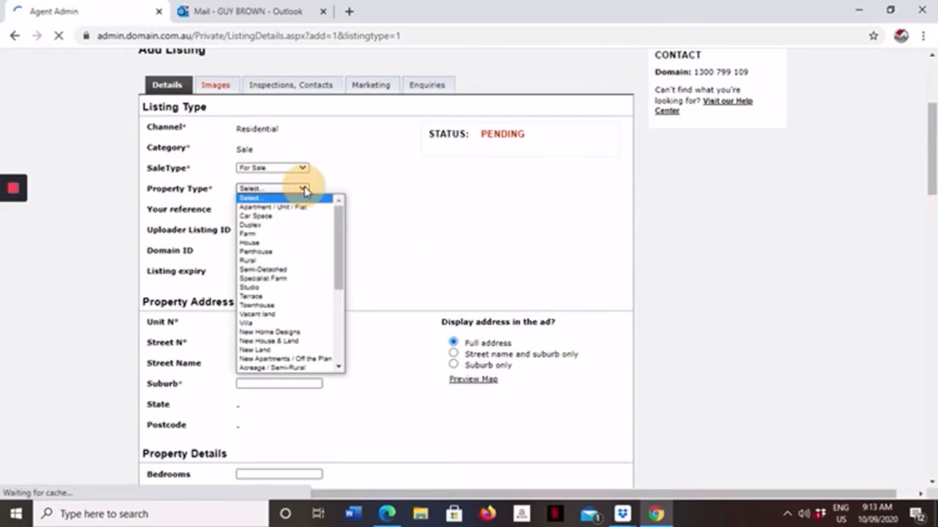
click(282, 343)
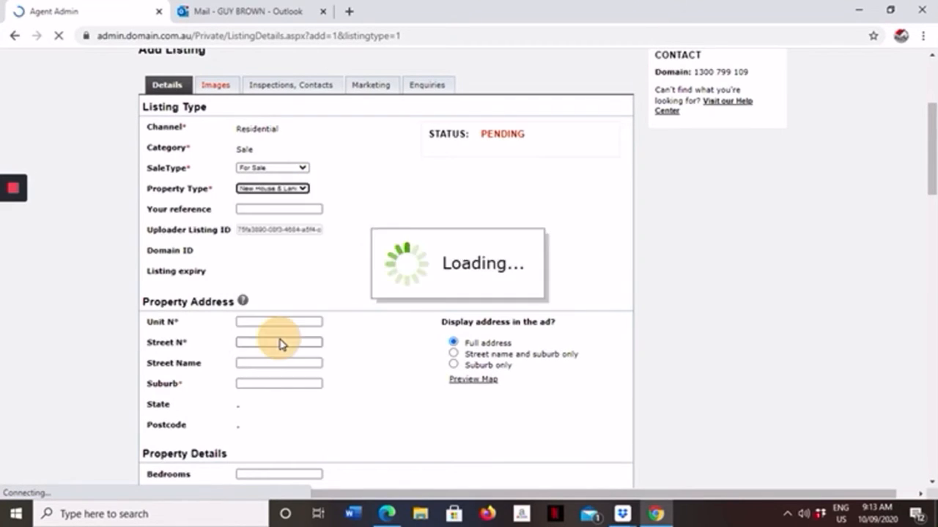
Step: Enter a numeric reference beginning with 1125 as the listing's own reference
click(247, 211)
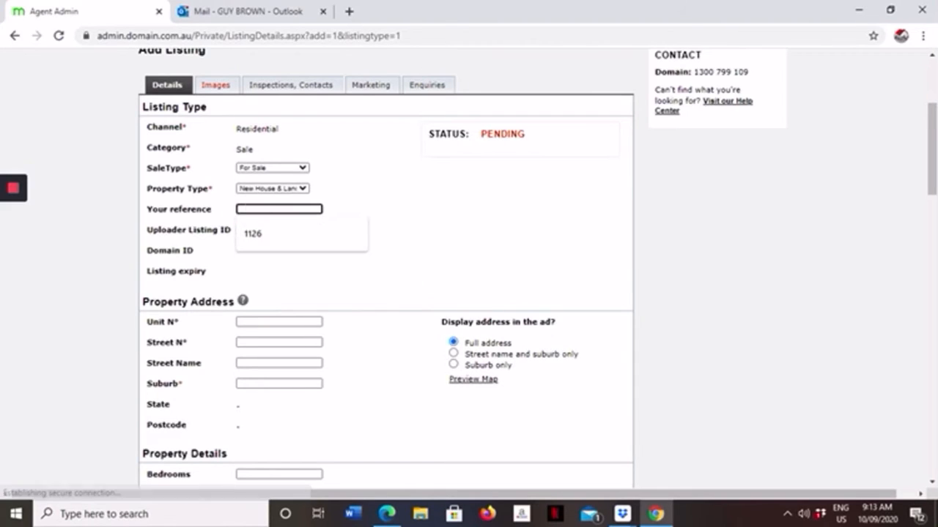
text(1)
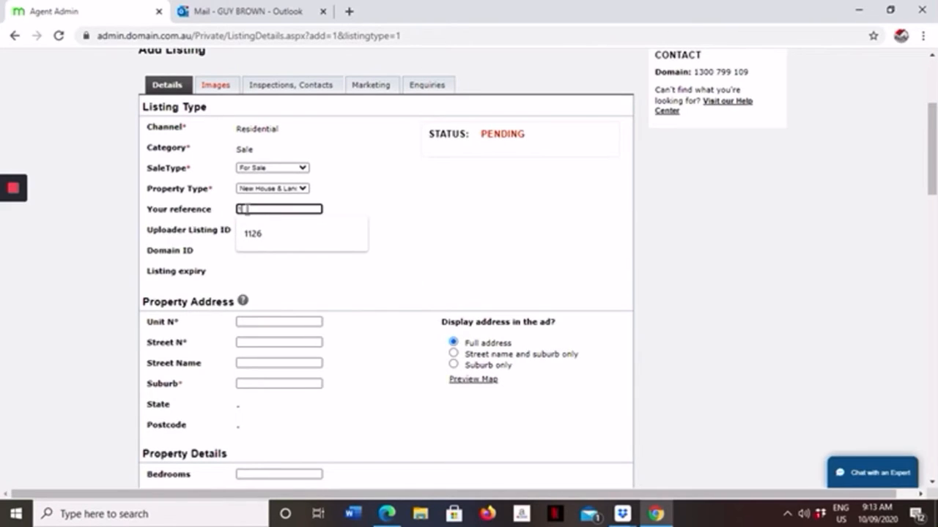
text(125466)
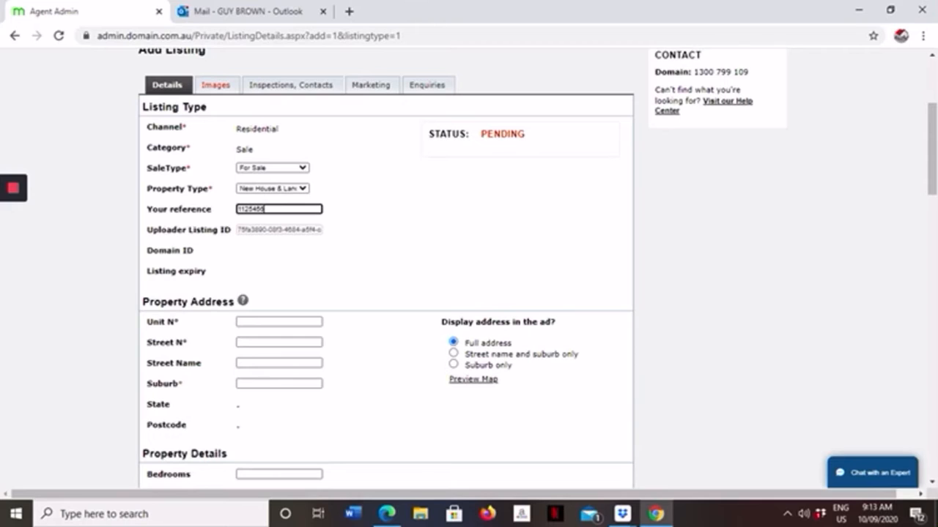
scroll(219, 176, down, 3)
click(247, 136)
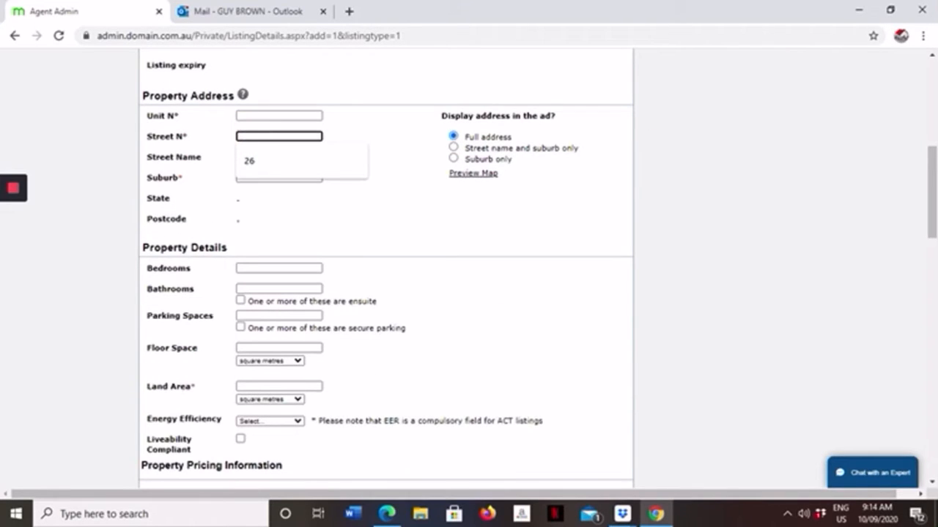
text(236)
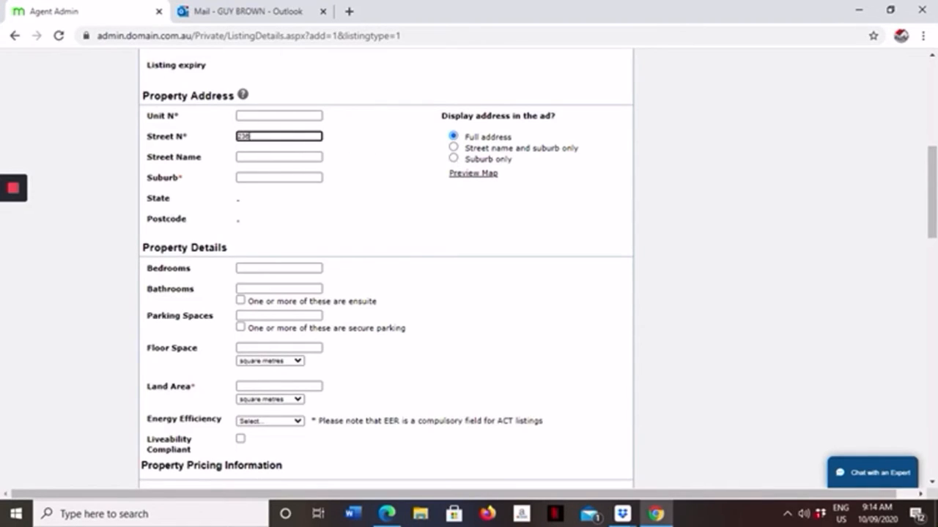
click(454, 159)
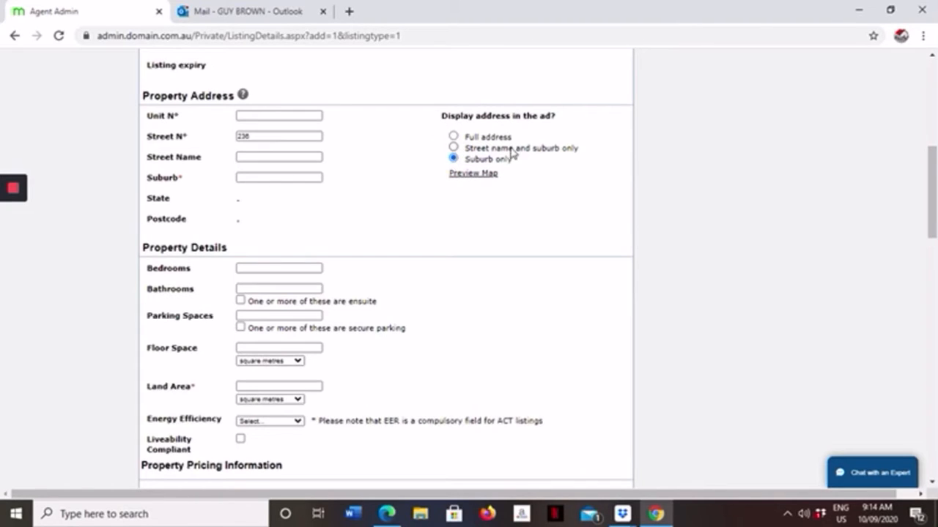
click(253, 155)
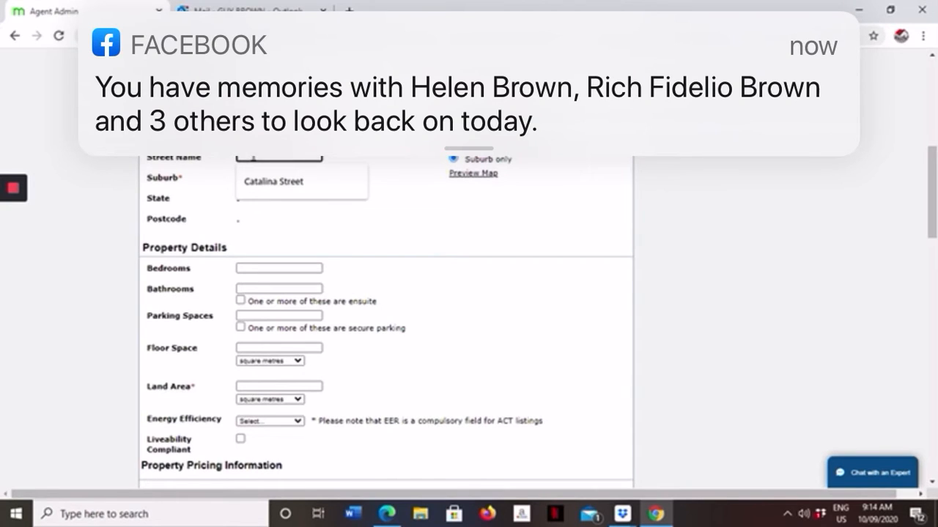
text(H)
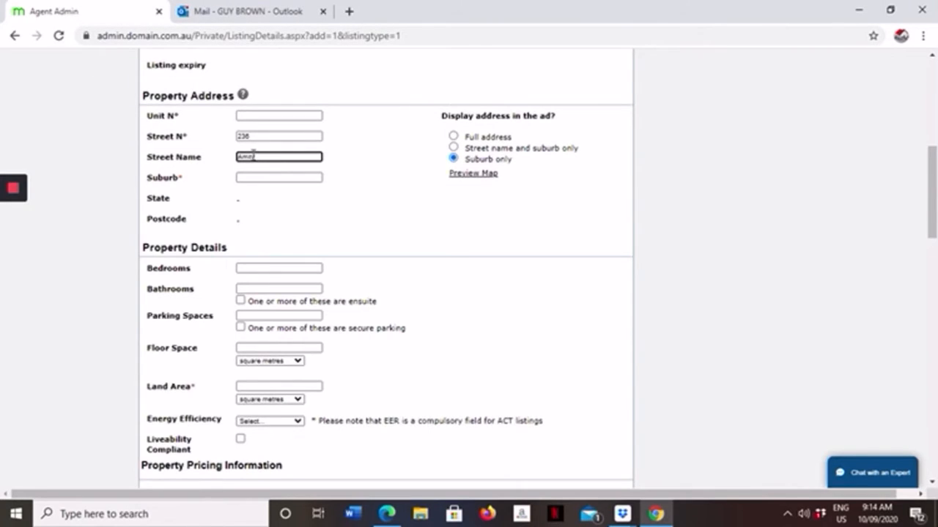
Step: Set the property's suburb to Narangba, QLD, 4504 from the matching suburb suggestion
click(241, 178)
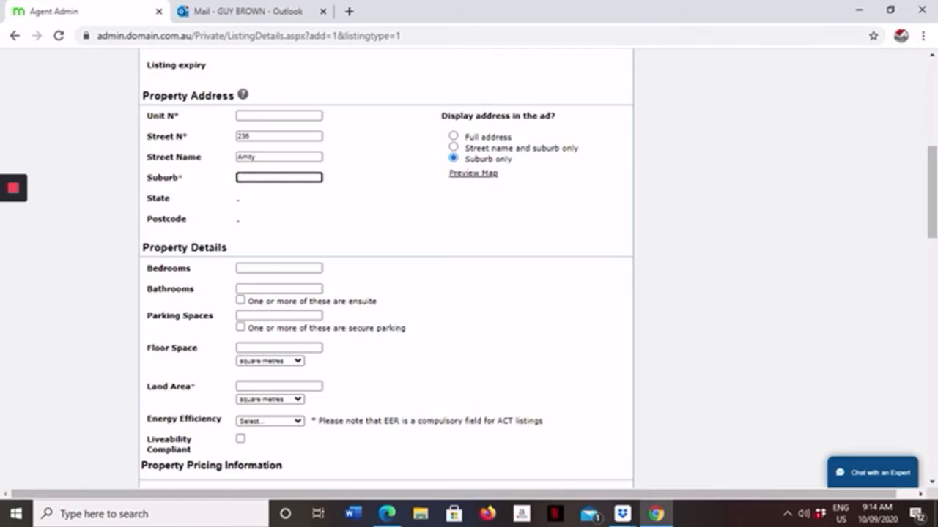
text(Naram)
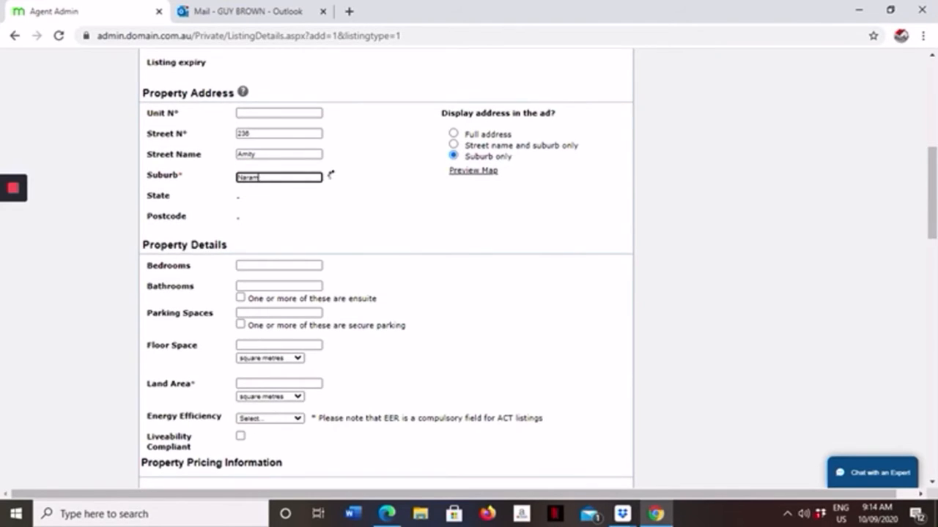
key(Caps_Lock)
key(Caps_Lock)
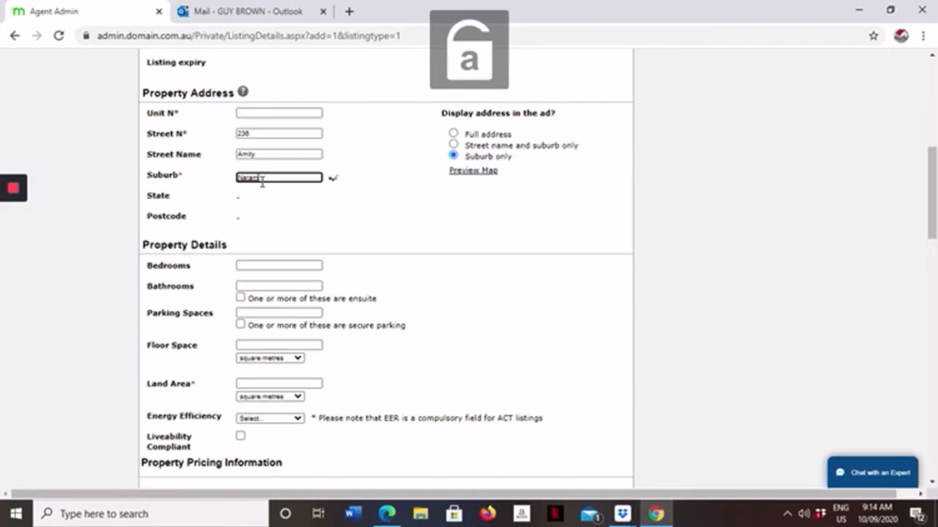
key(BackSpace)
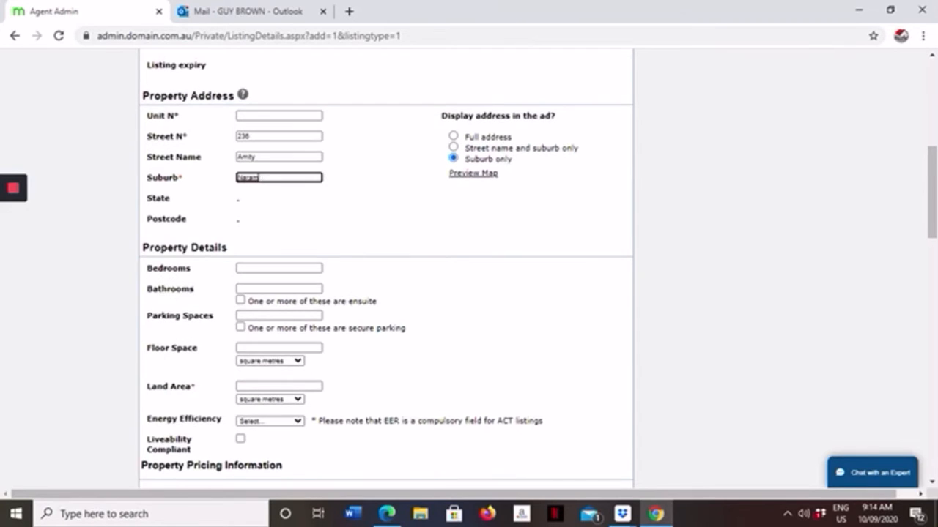
text(ngba)
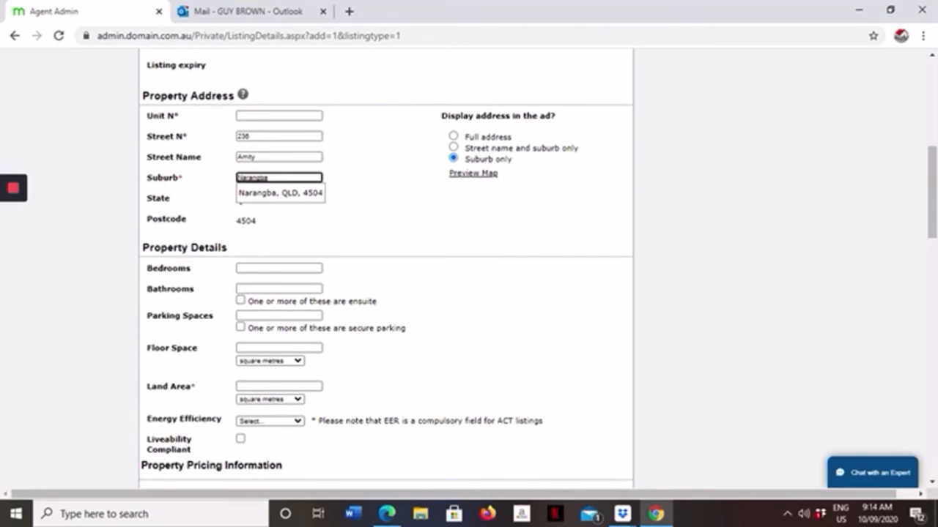
click(264, 195)
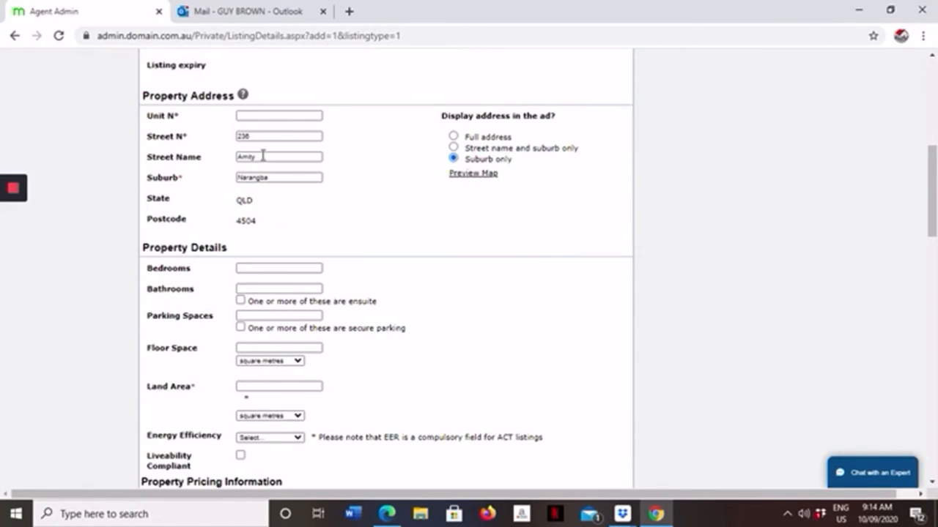
Step: Set the property details to 4 bedrooms, 2 bathrooms and 2 parking spaces
scroll(266, 128, down, 1)
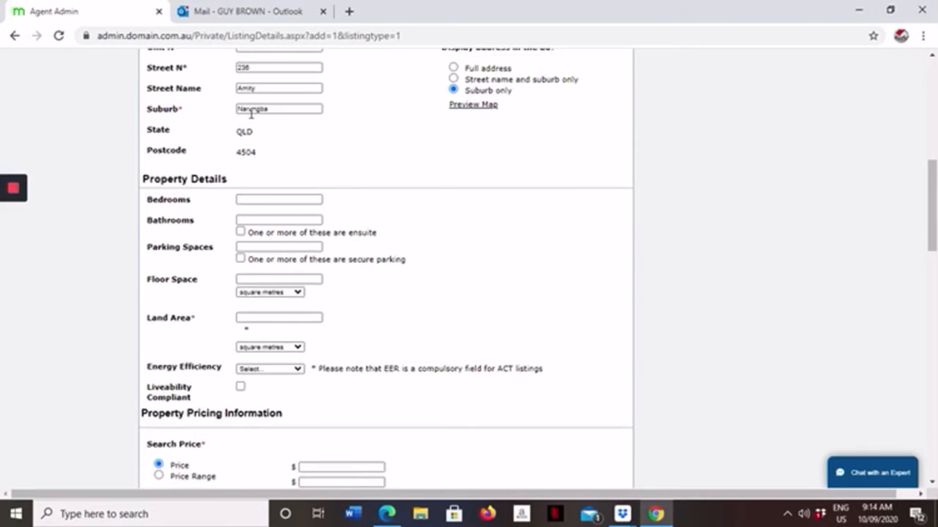
scroll(257, 163, down, 1)
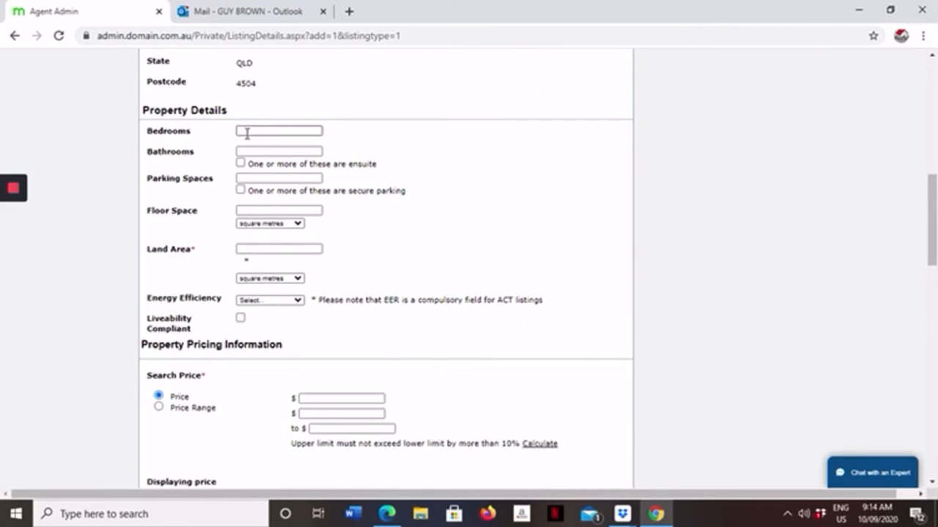
click(244, 131)
text(4)
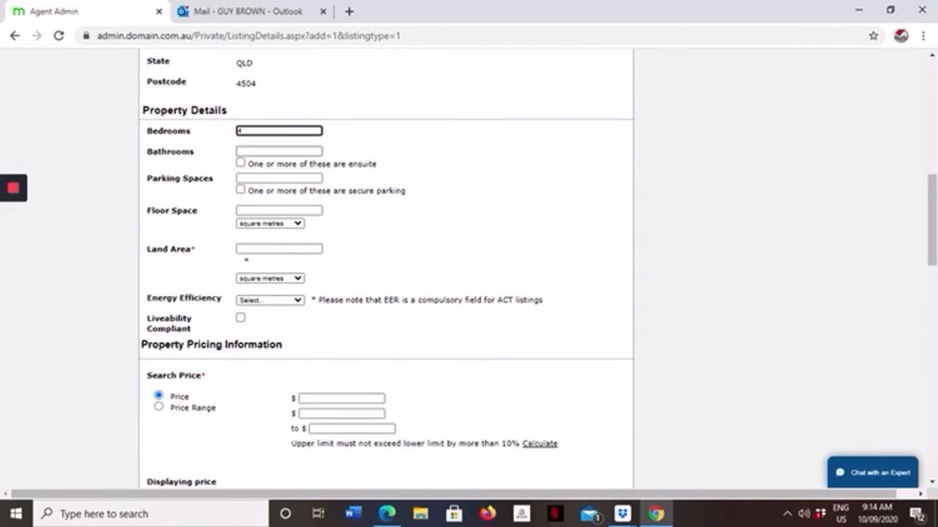
click(240, 152)
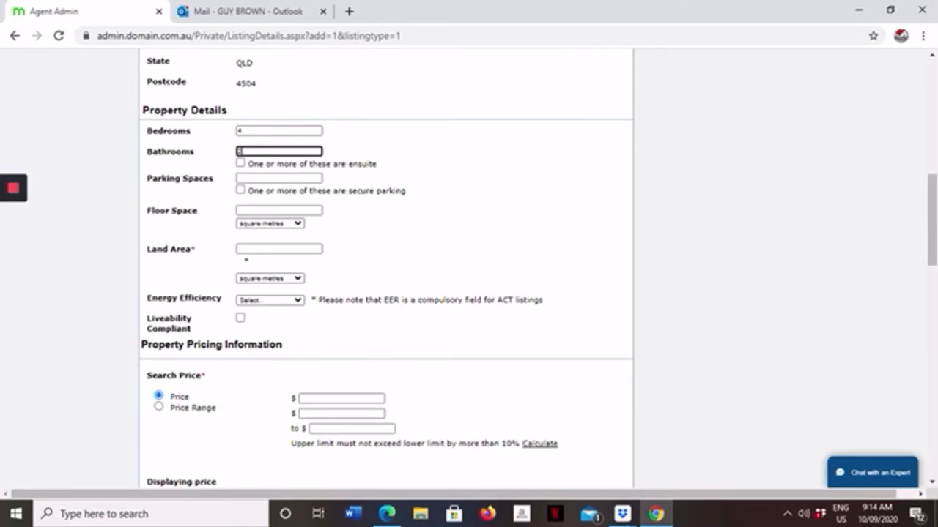
click(249, 179)
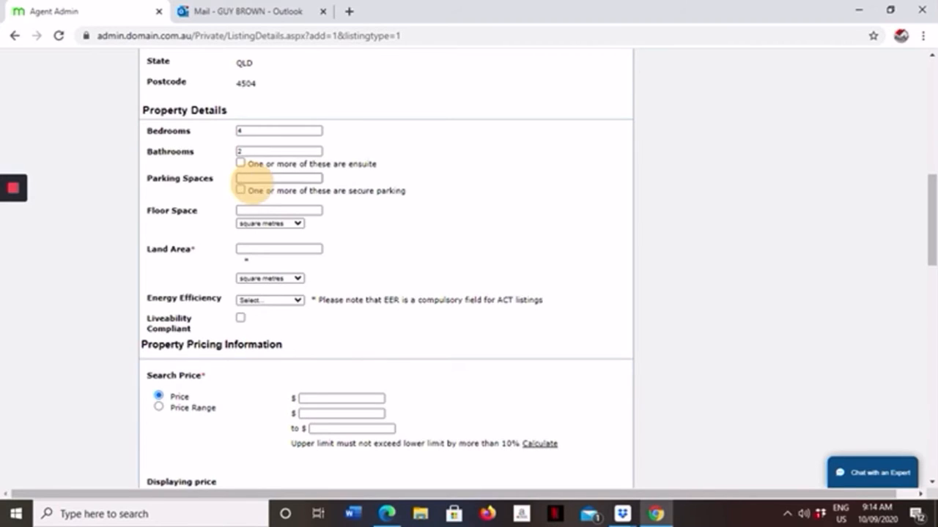
text(2)
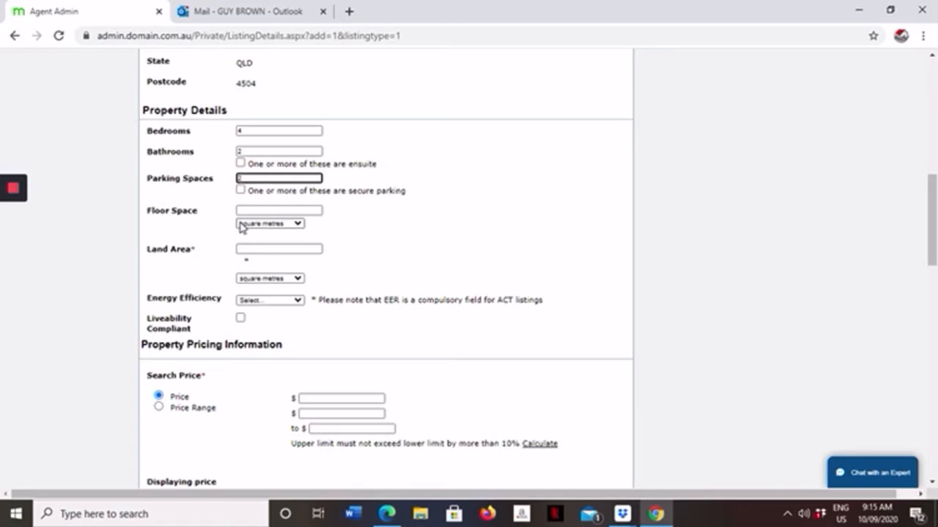
Step: Switch to the stocklist in Dropbox Preview and Microsoft Edge and check the house area of lot 236 at Narangba for the floor space
click(244, 211)
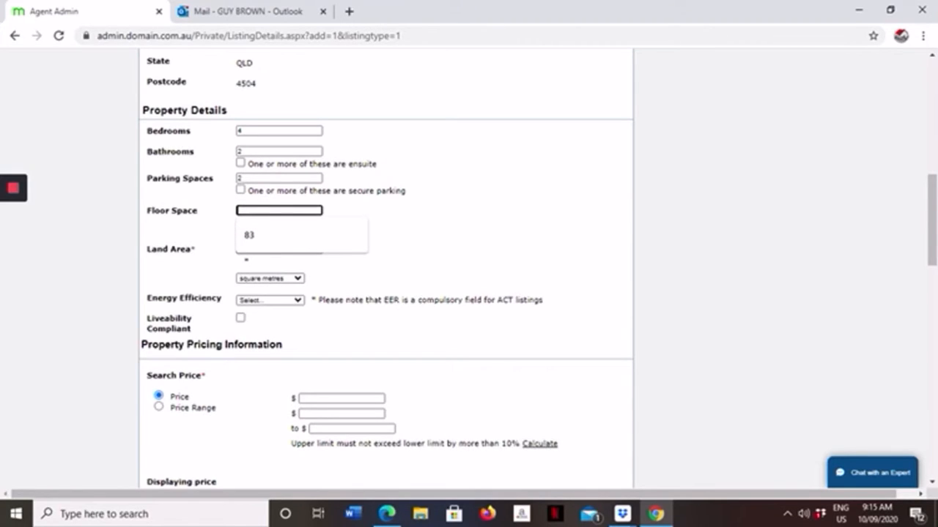
mouse_move(624, 517)
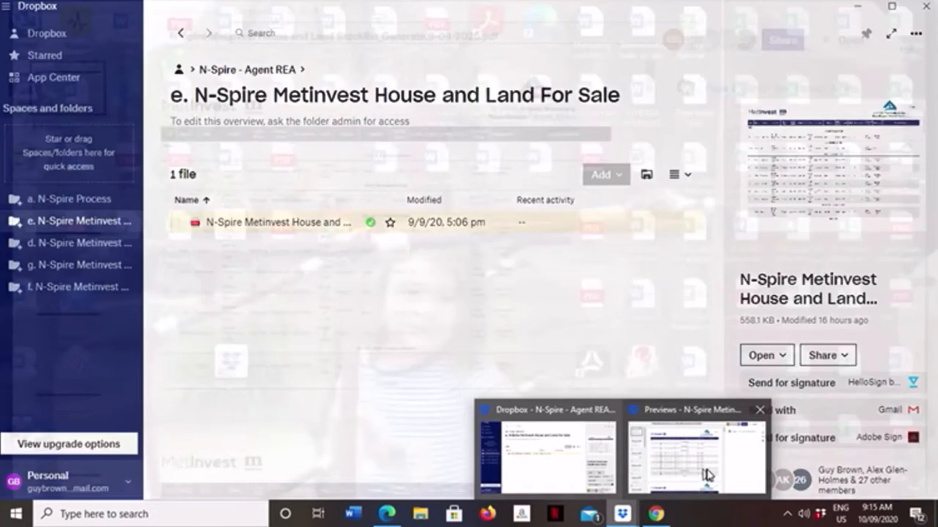
click(707, 474)
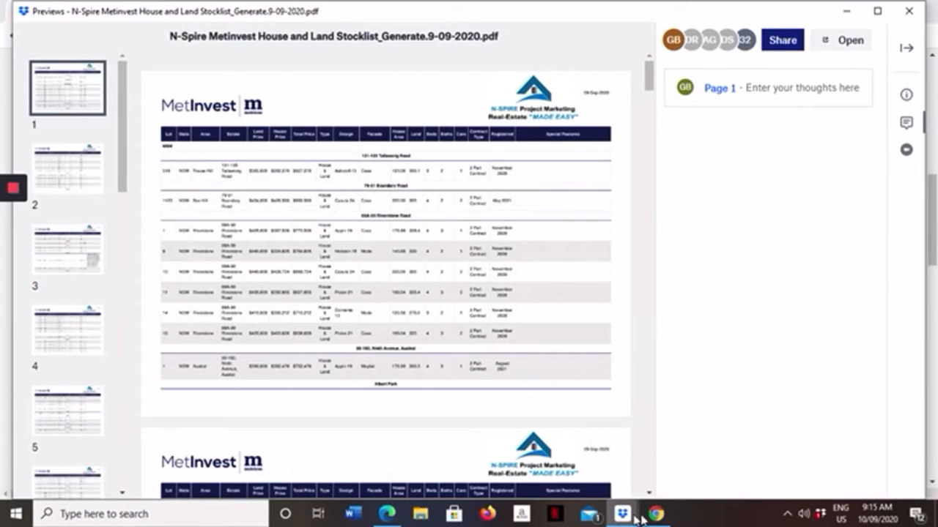
mouse_move(624, 514)
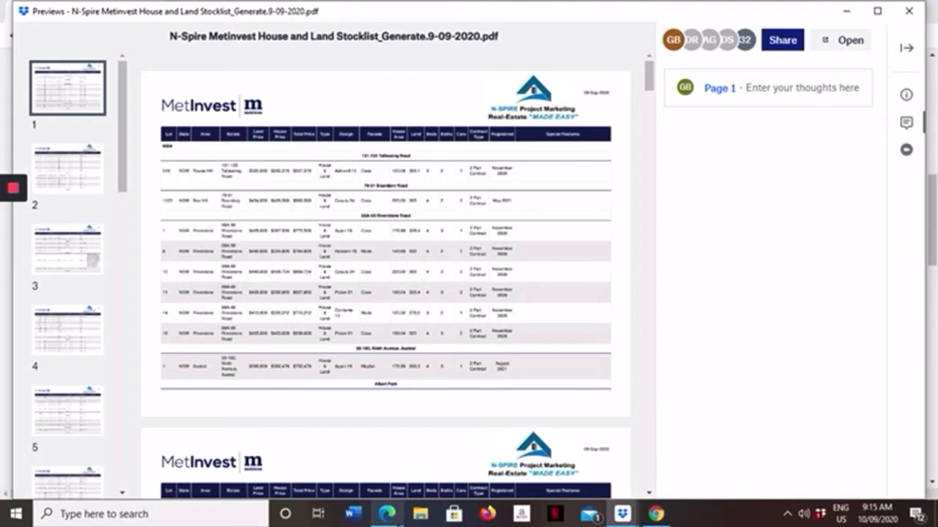
click(386, 515)
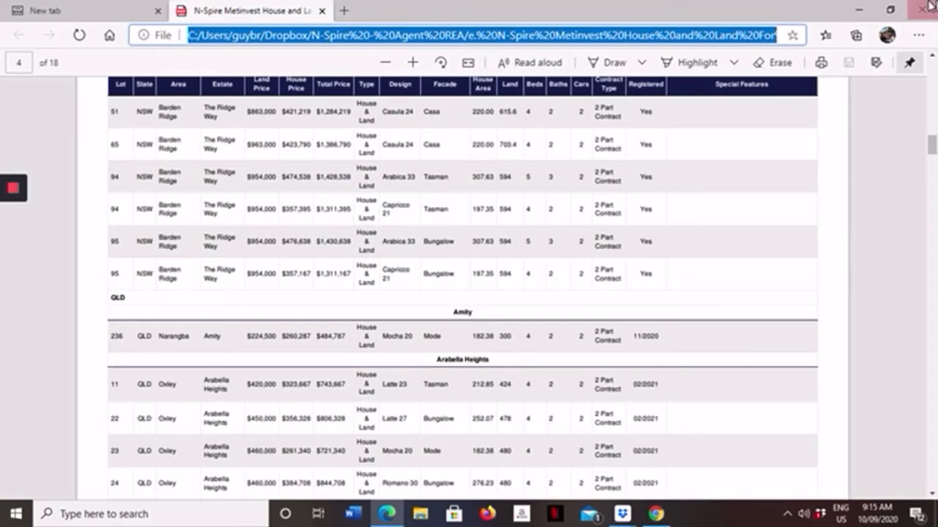
click(387, 516)
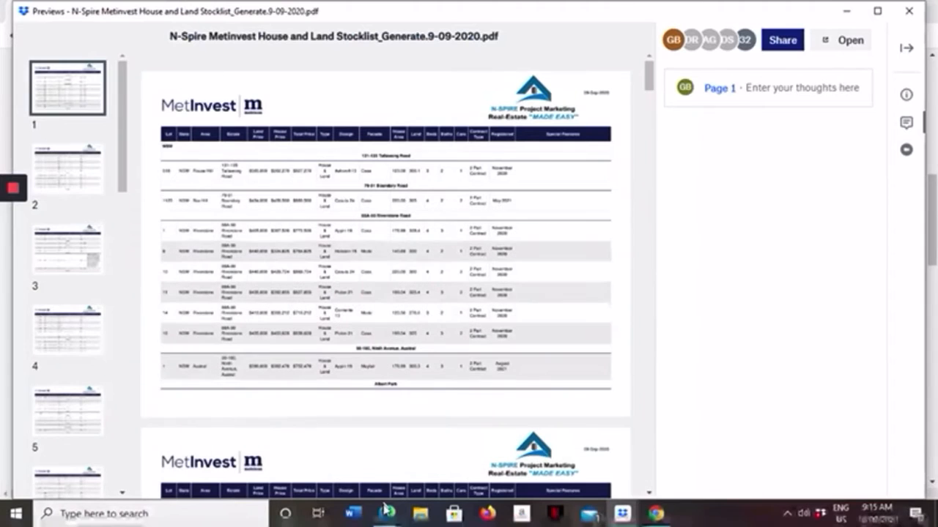
click(387, 516)
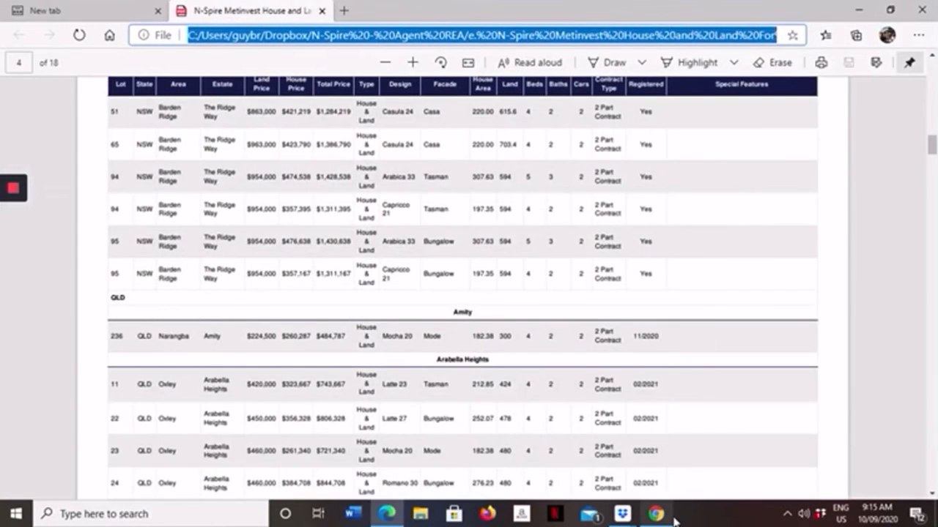
click(652, 515)
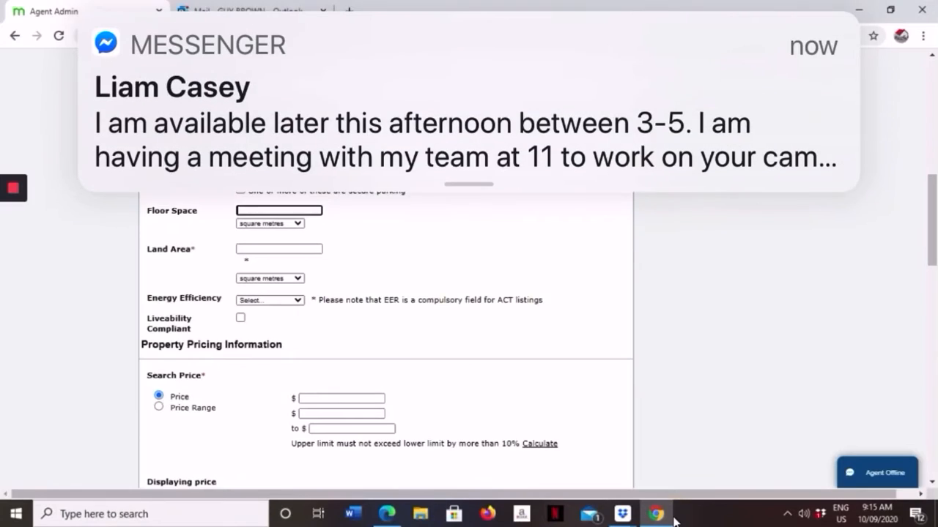
click(389, 519)
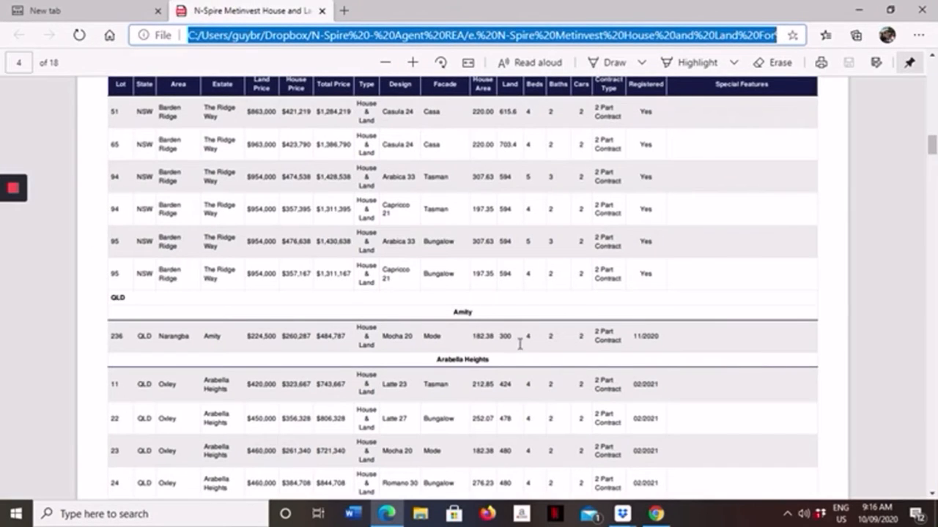
Step: Switch back to the listing form in Chrome and set the floor space to 182 and the land area to 300 square metres
click(656, 513)
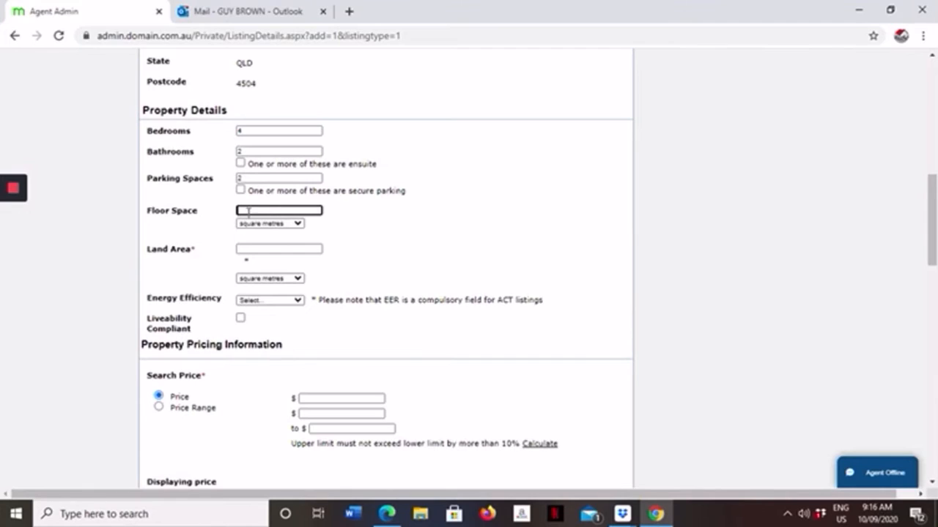
text(10)
click(249, 248)
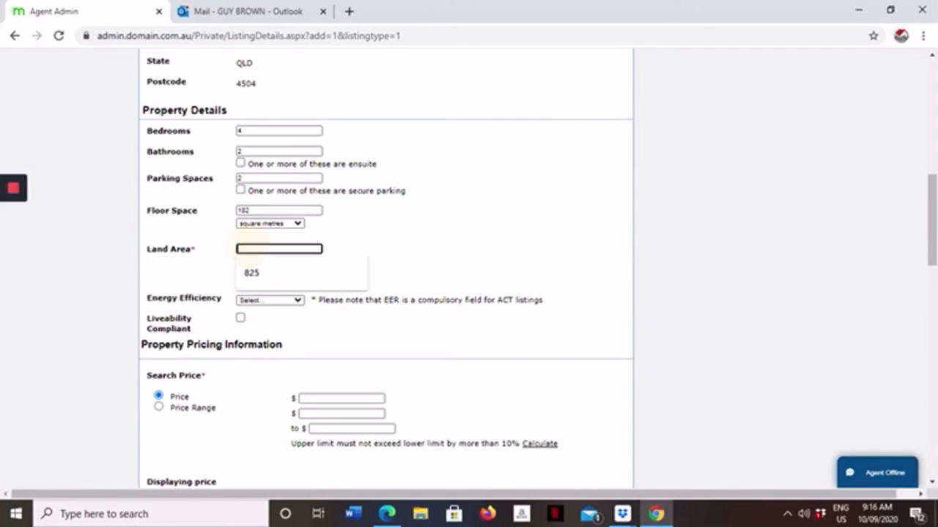
text(100)
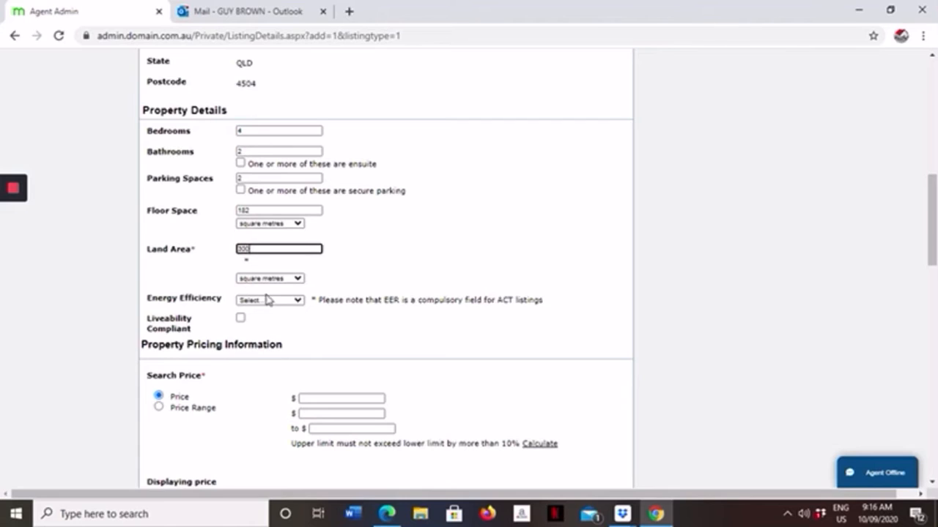
Step: Set the property's energy efficiency rating to 10.0
click(297, 301)
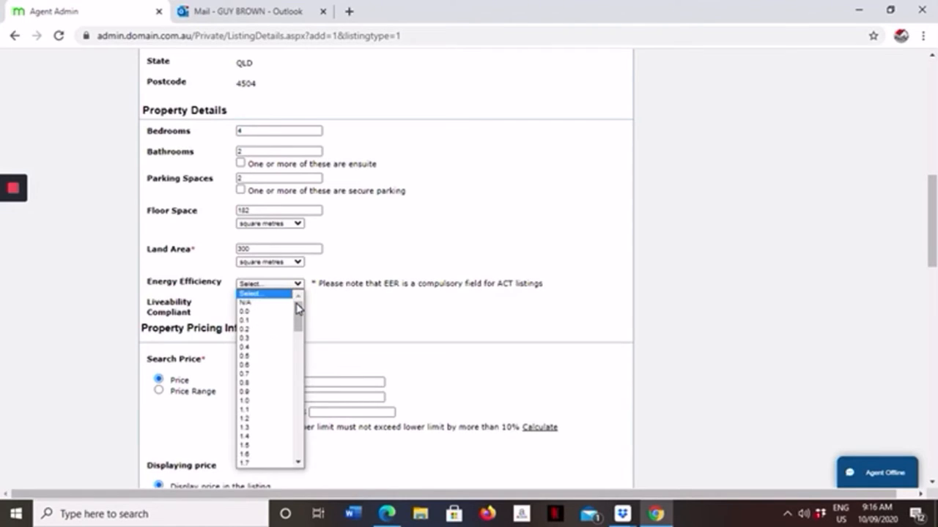
drag(297, 308, 293, 460)
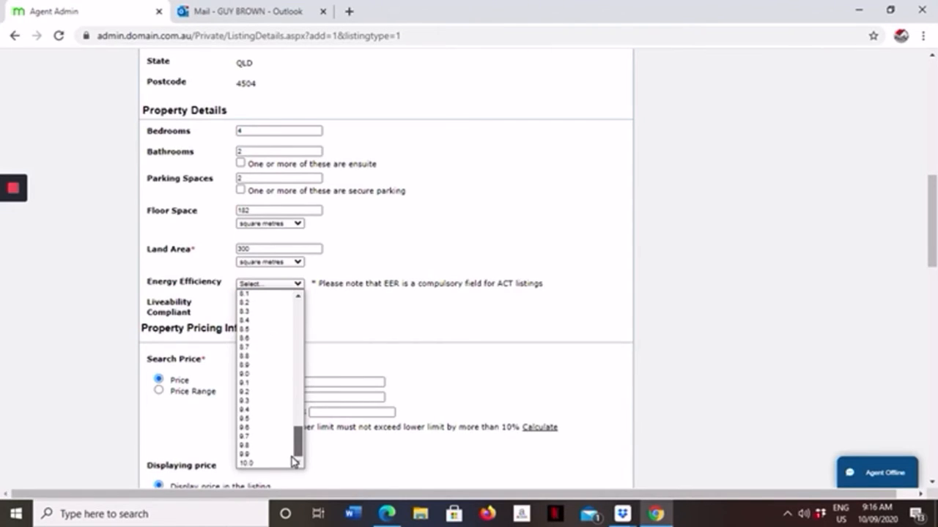
click(253, 463)
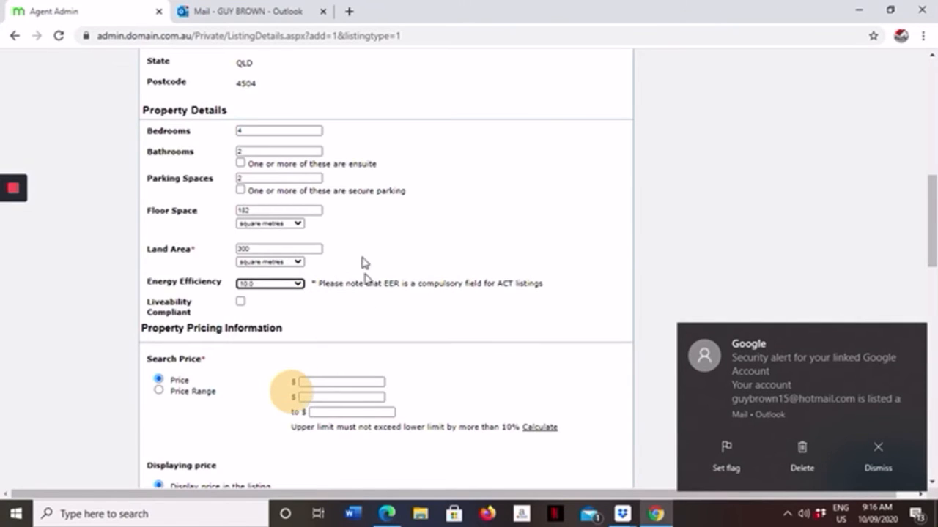
Step: Dismiss the mail notification and enter 484787 as the property's single search price
scroll(362, 262, down, 3)
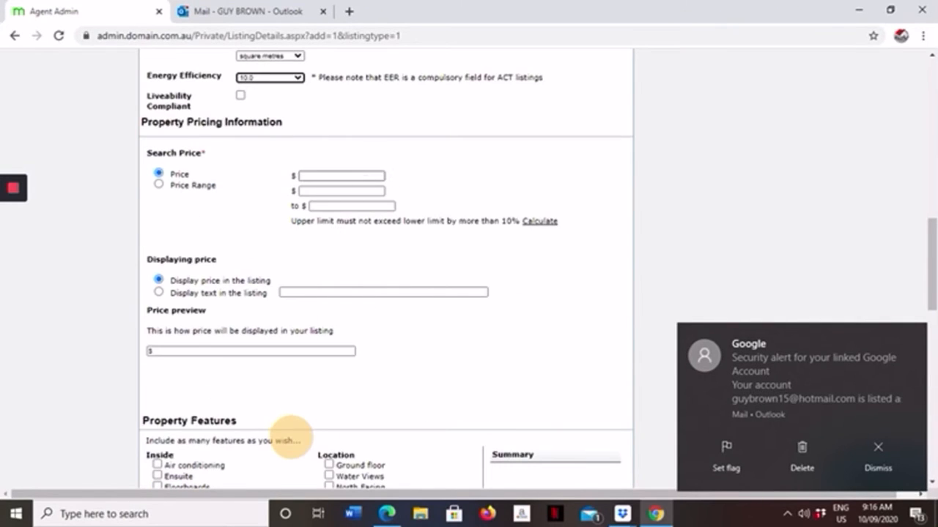
click(885, 459)
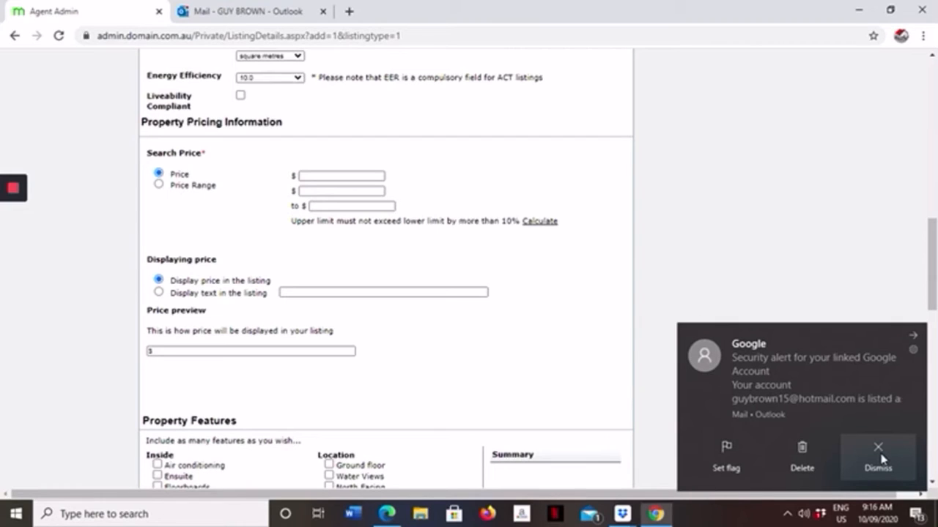
click(312, 176)
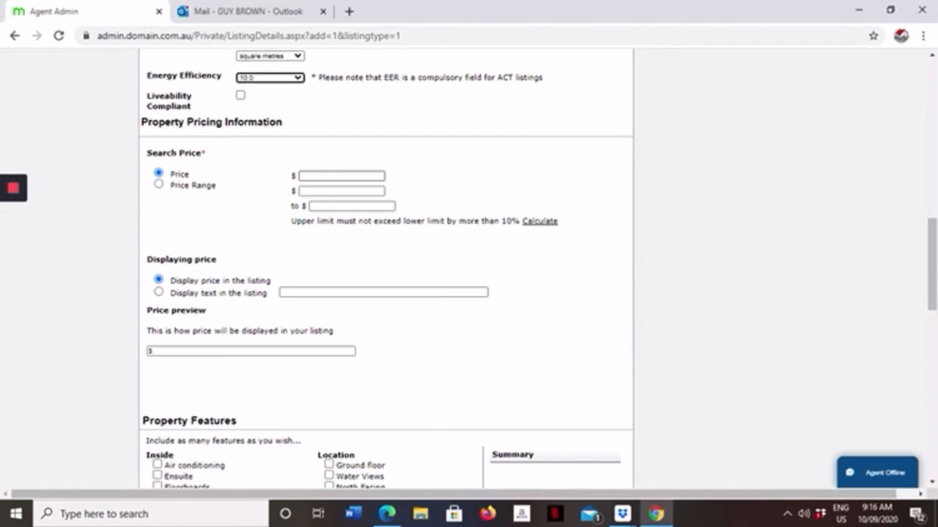
click(303, 176)
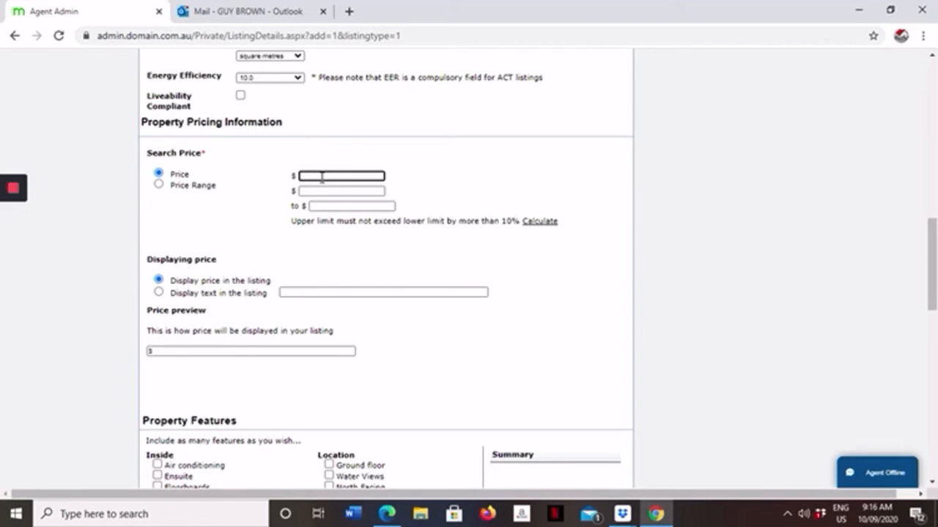
text(484787)
scroll(505, 220, down, 2)
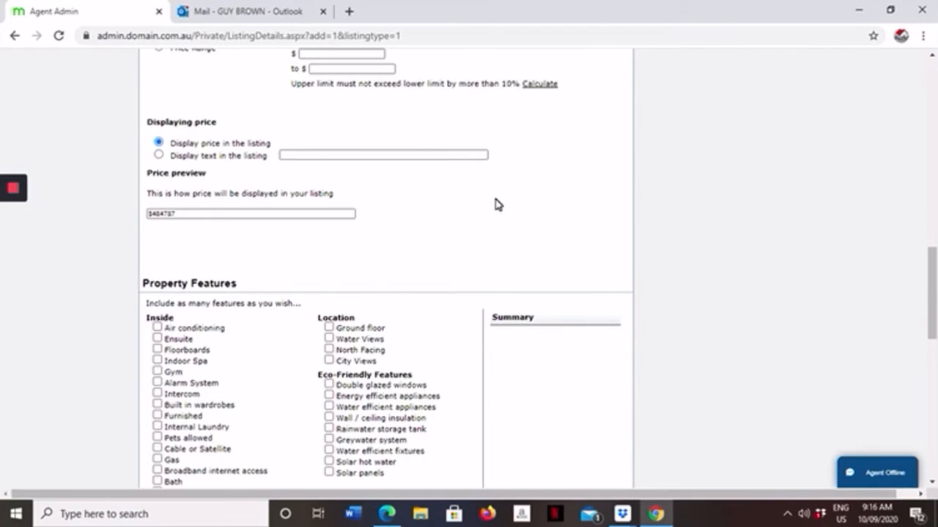
Step: Select the inside features air conditioning, ensuite, built in wardrobes, internal laundry, broadband internet access, heating and dishwasher
scroll(389, 134, down, 4)
scroll(307, 125, up, 1)
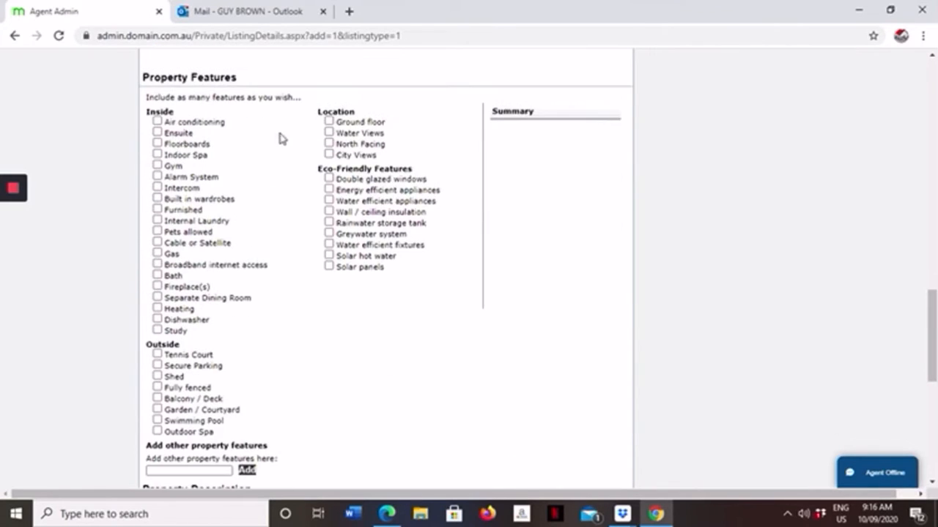
click(157, 123)
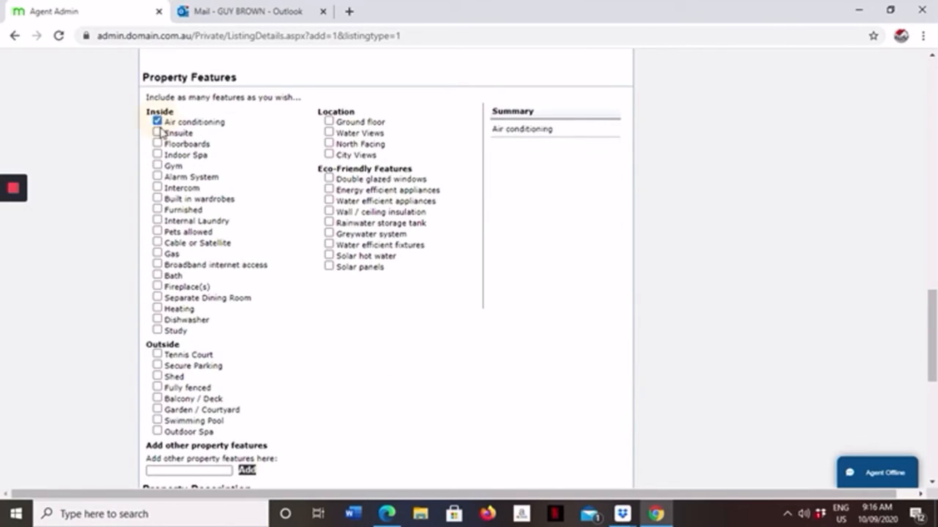
click(158, 132)
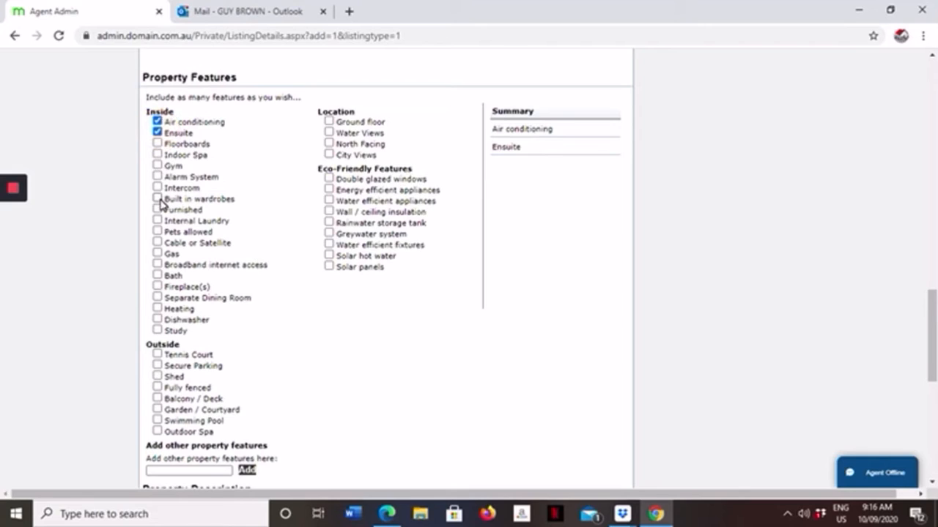
click(160, 199)
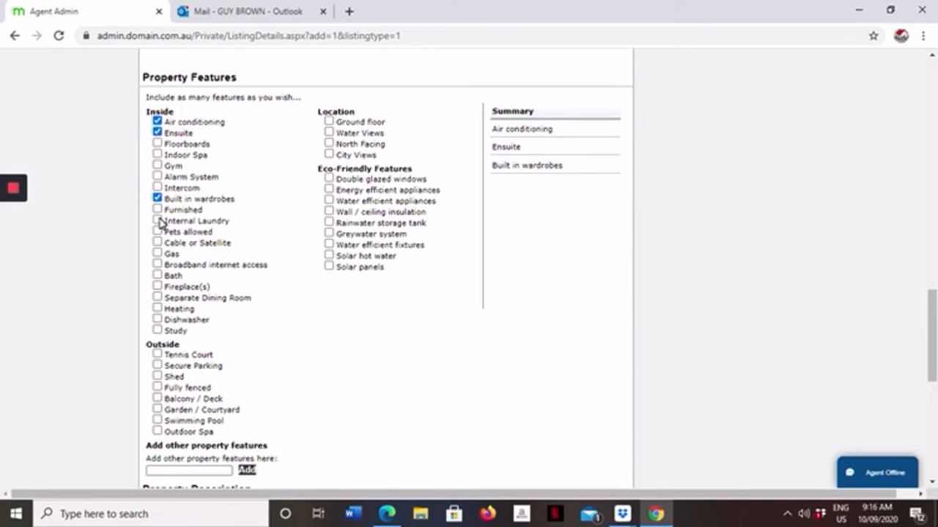
click(157, 220)
click(157, 265)
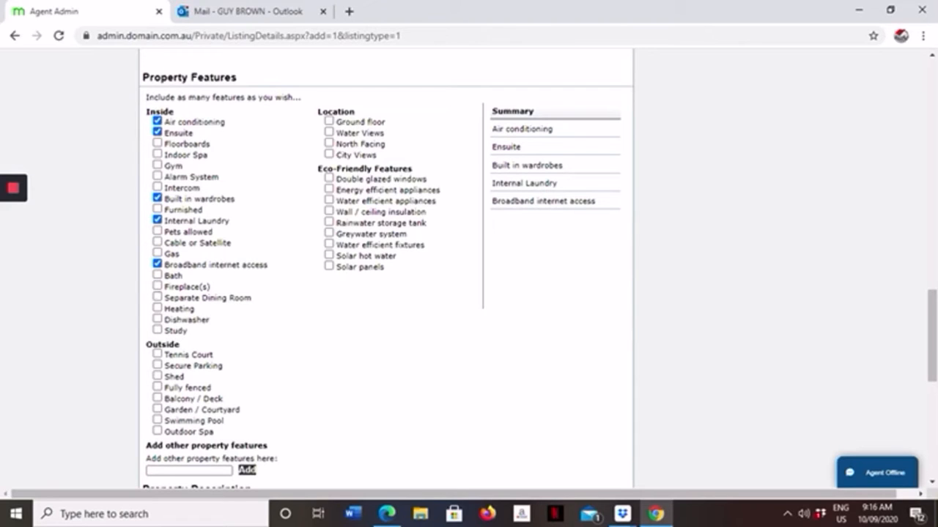
click(158, 308)
click(158, 320)
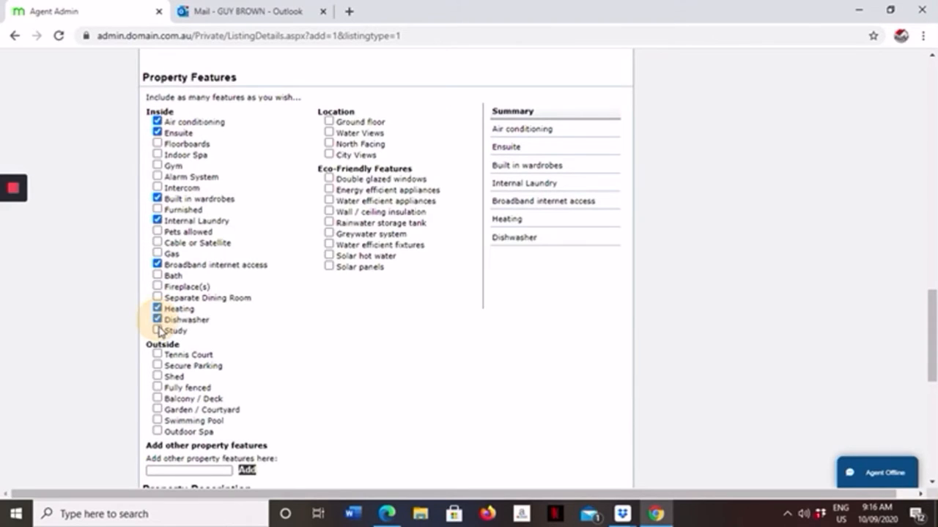
Step: Select the location feature ground floor and the eco-friendly features double glazed windows, wall / ceiling insulation and water efficient fixtures
click(331, 123)
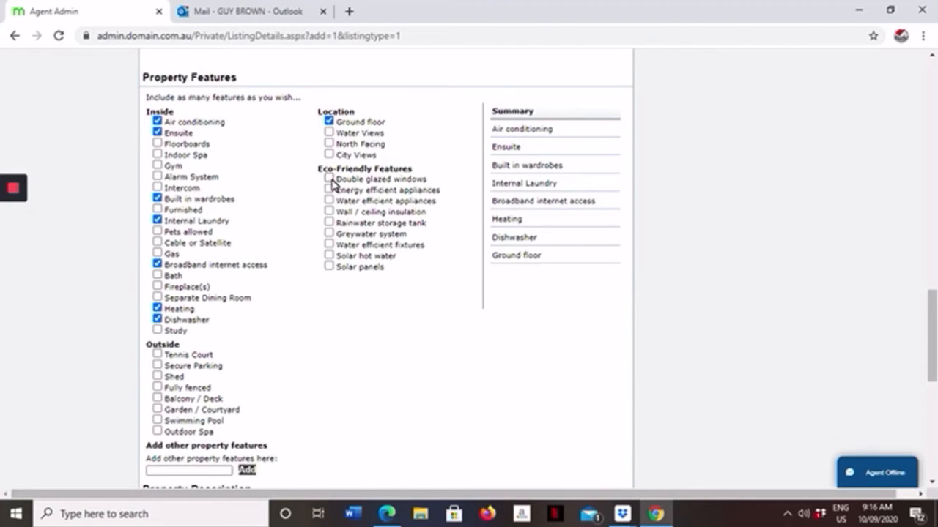
click(329, 180)
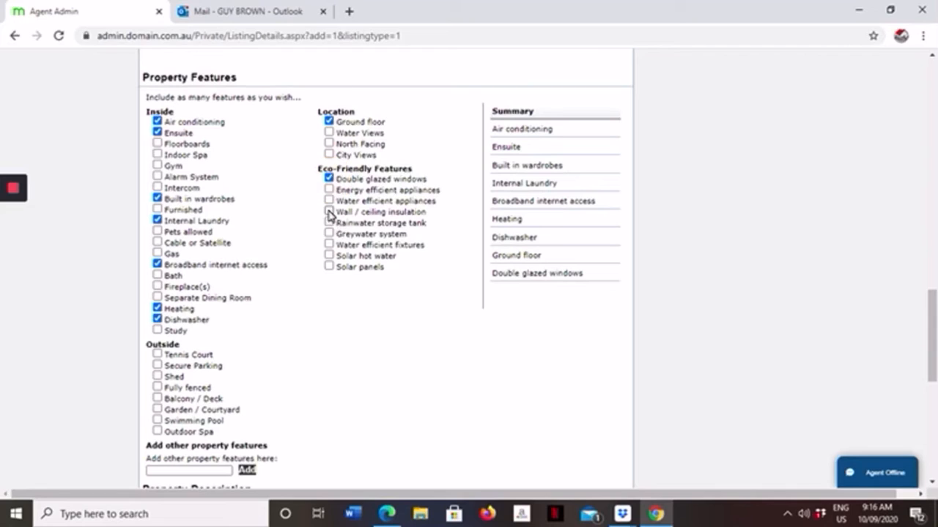
click(329, 213)
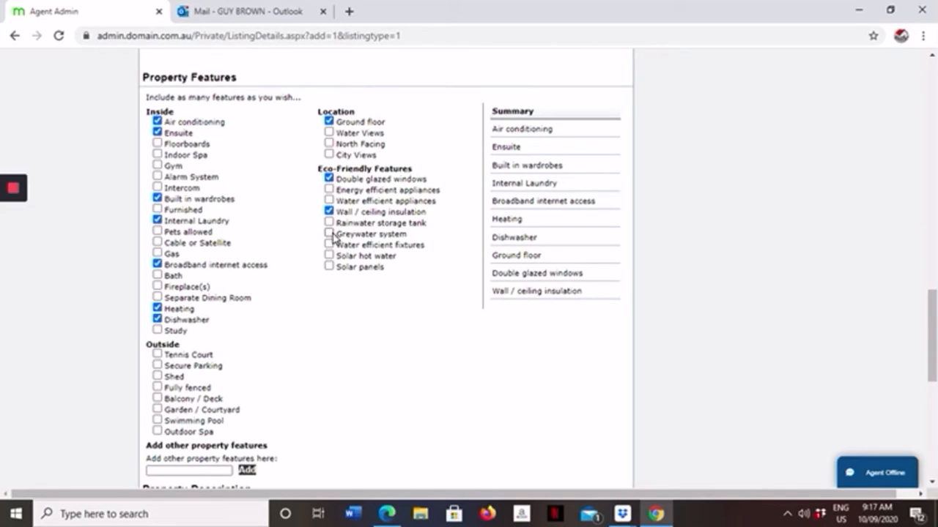
click(329, 245)
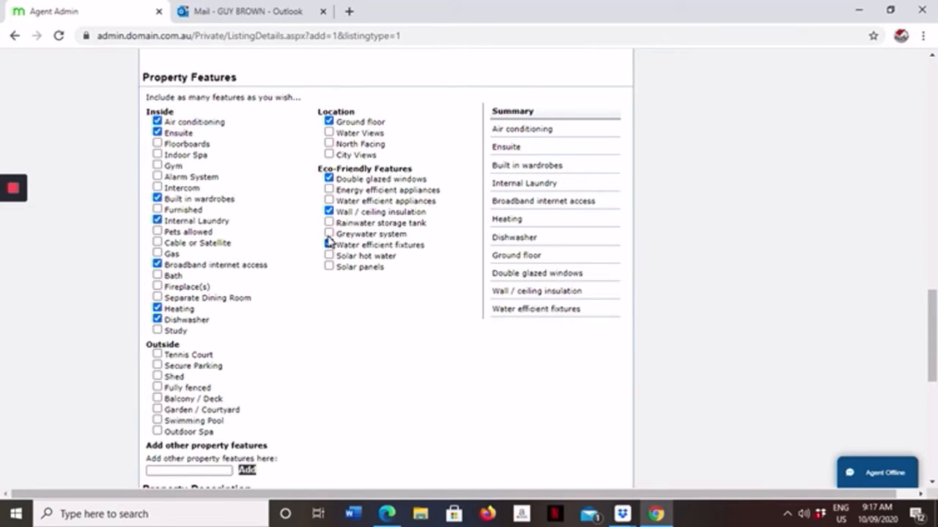
Step: Select the outside features secure parking, fully fenced and garden / courtyard
scroll(304, 210, down, 3)
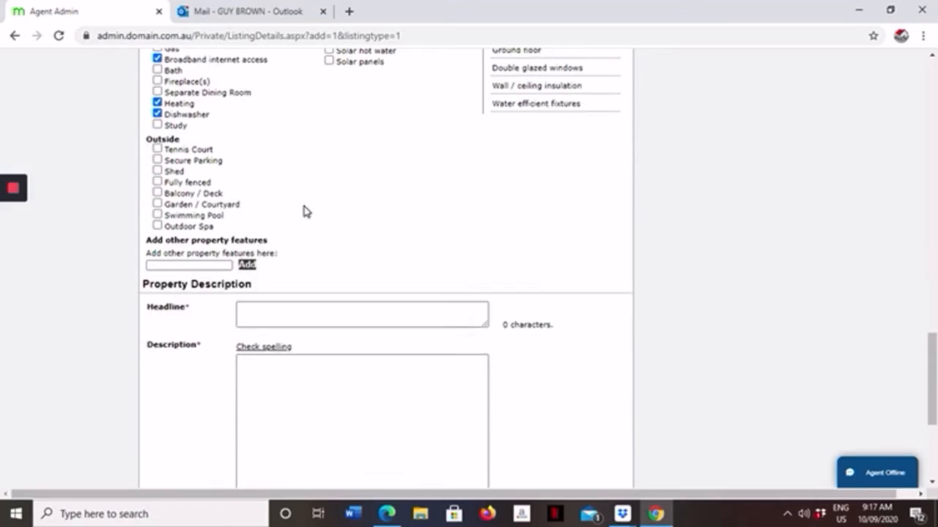
click(157, 159)
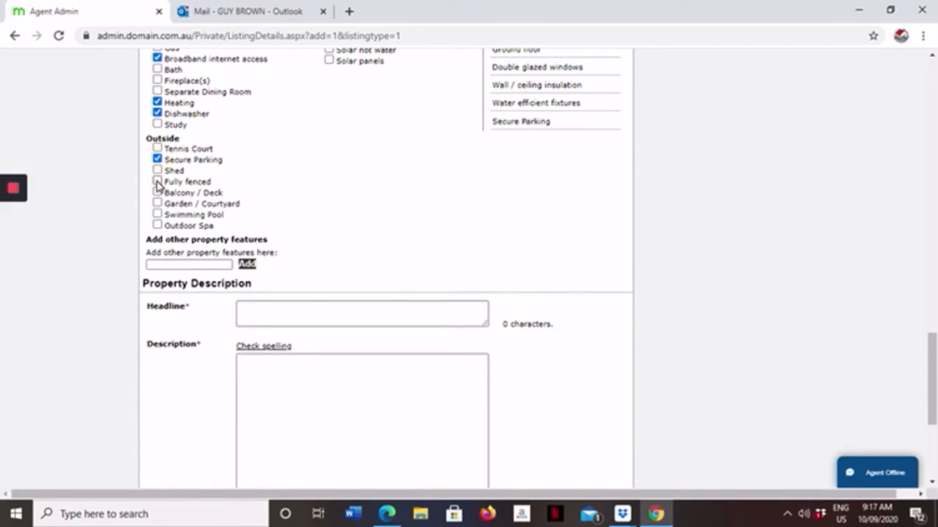
click(158, 181)
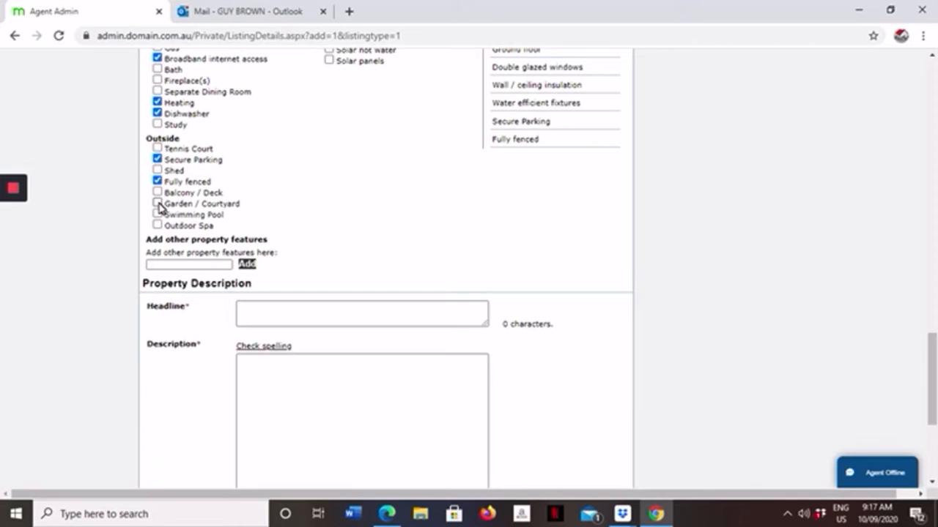
click(157, 203)
Step: Enter "Brand New at Narangba" as the headline of the property description
scroll(322, 197, down, 2)
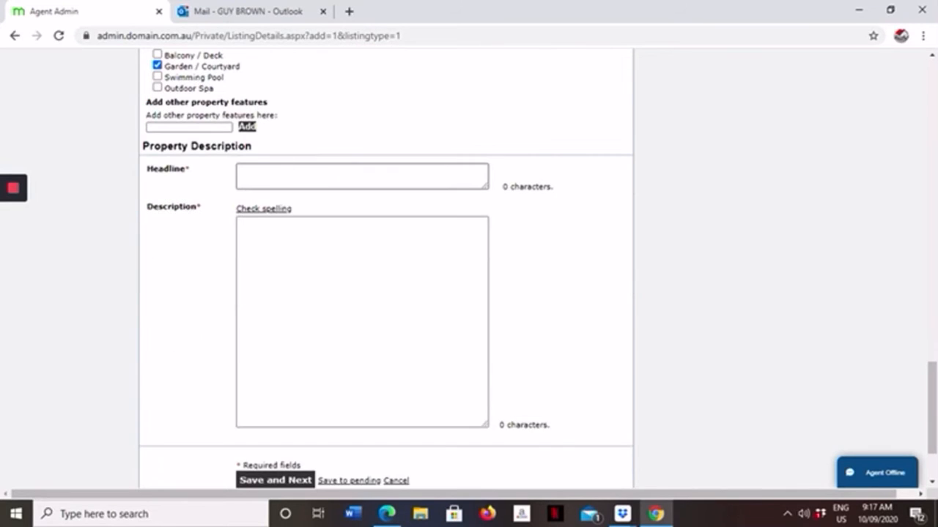
click(278, 178)
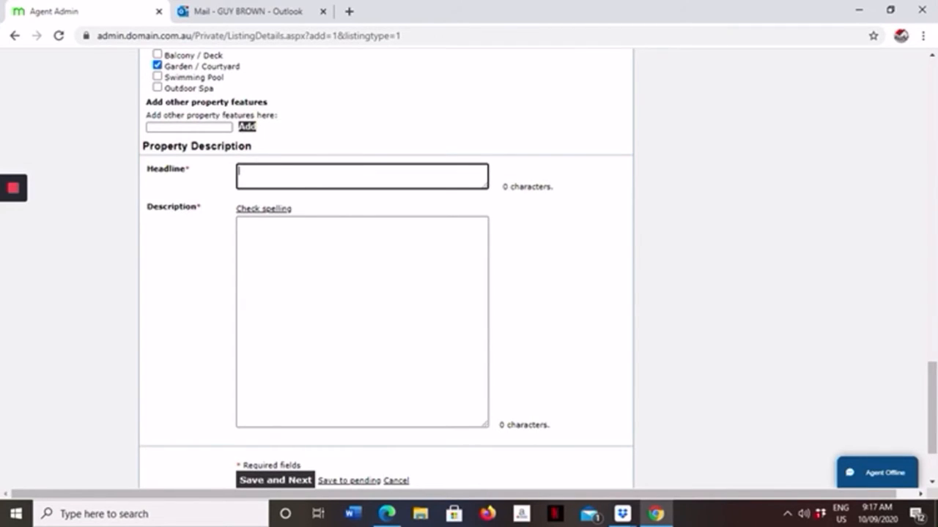
text(Brand New at)
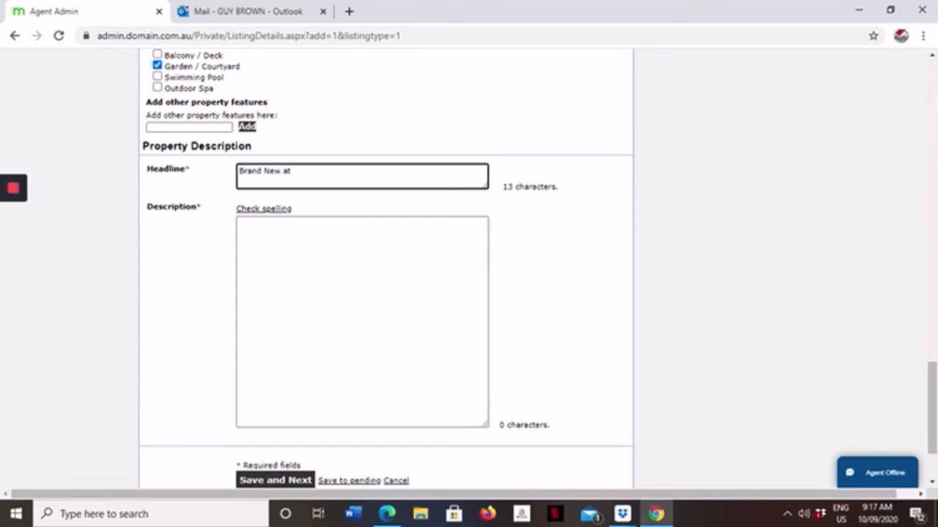
text( Nara)
key(Caps_Lock)
key(Caps_Lock)
text(ngba)
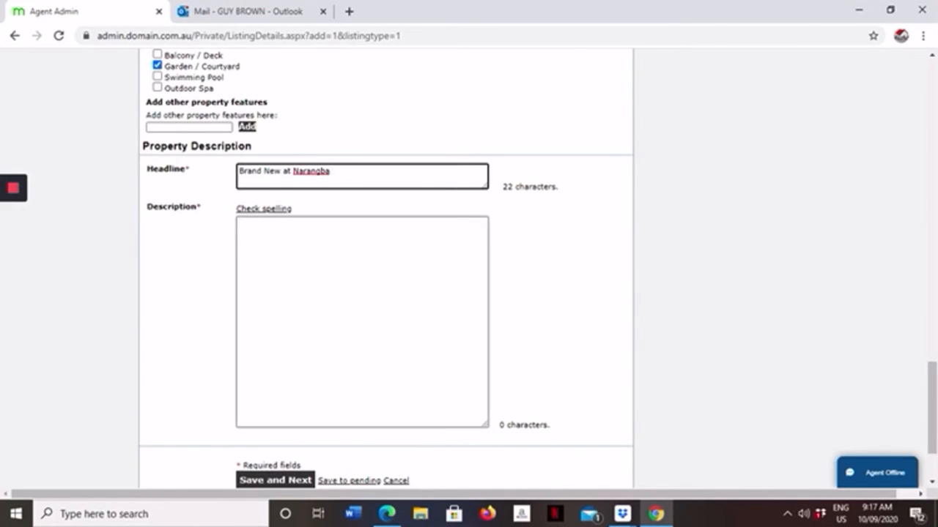
Step: Write the opening line "Check out this amazing new house and land package at Narangba." in the property's description and start a new line
click(270, 239)
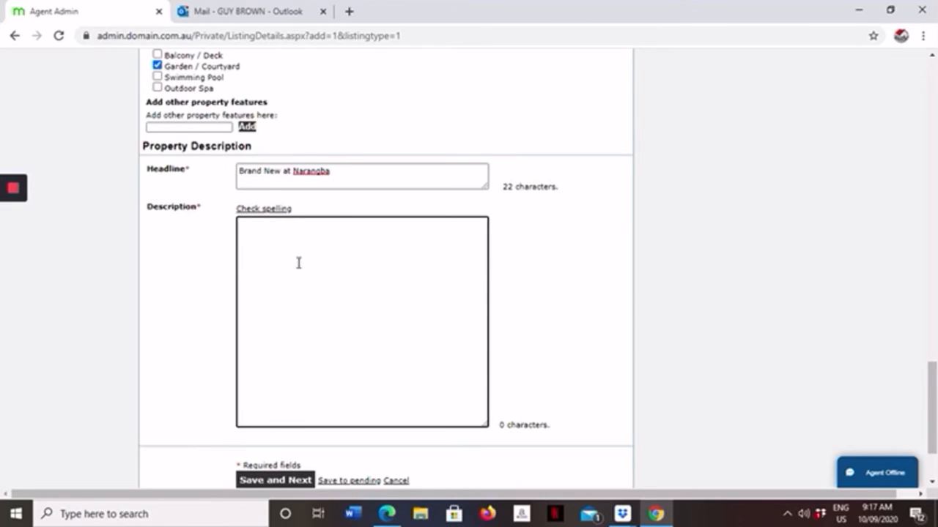
key(Caps_Lock)
text(C)
key(Caps_Lock)
text(hec)
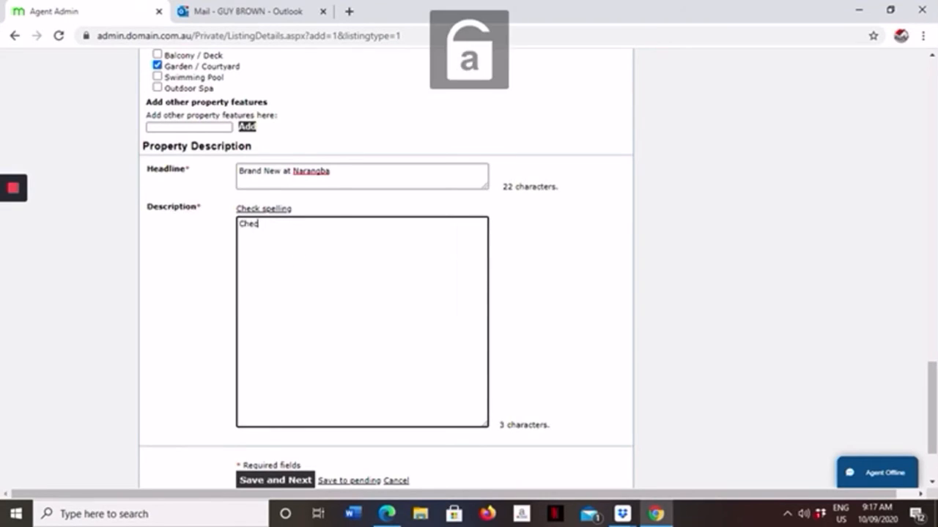
text(k out th)
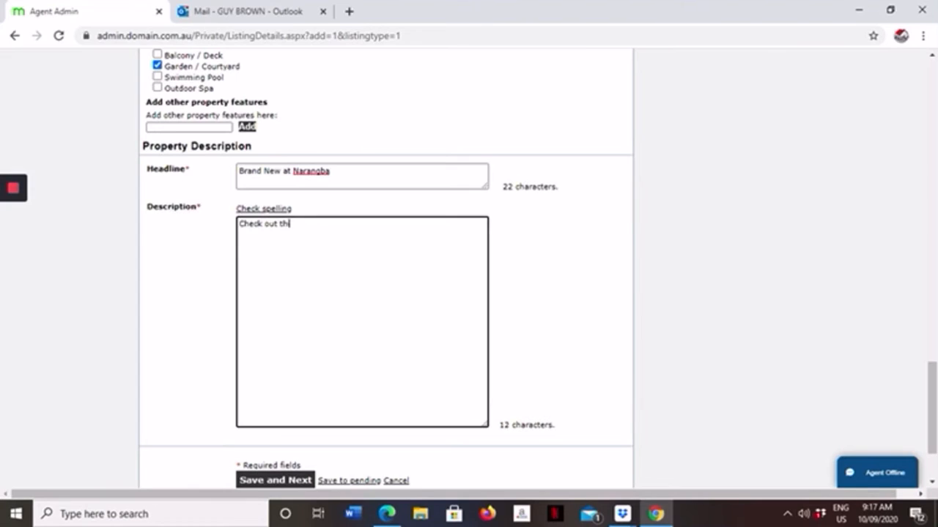
text(is amazing new house and )
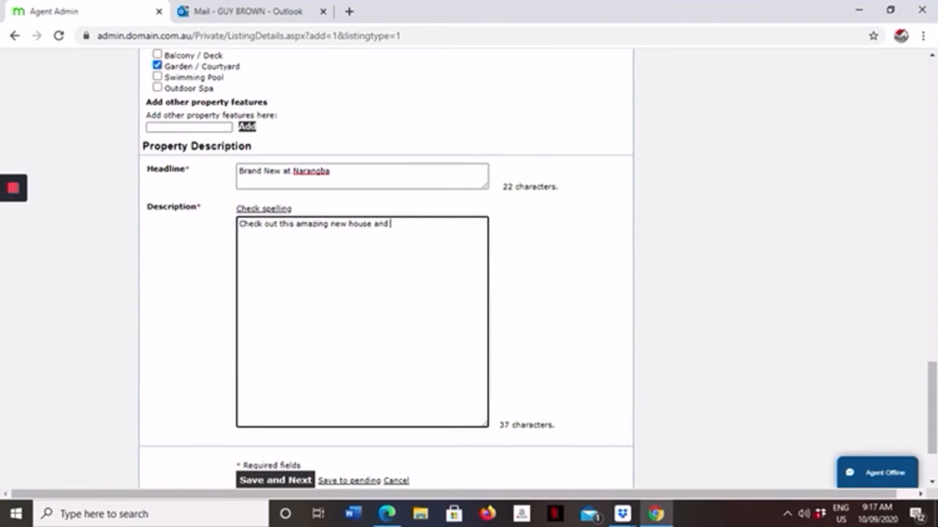
text(land package at Na)
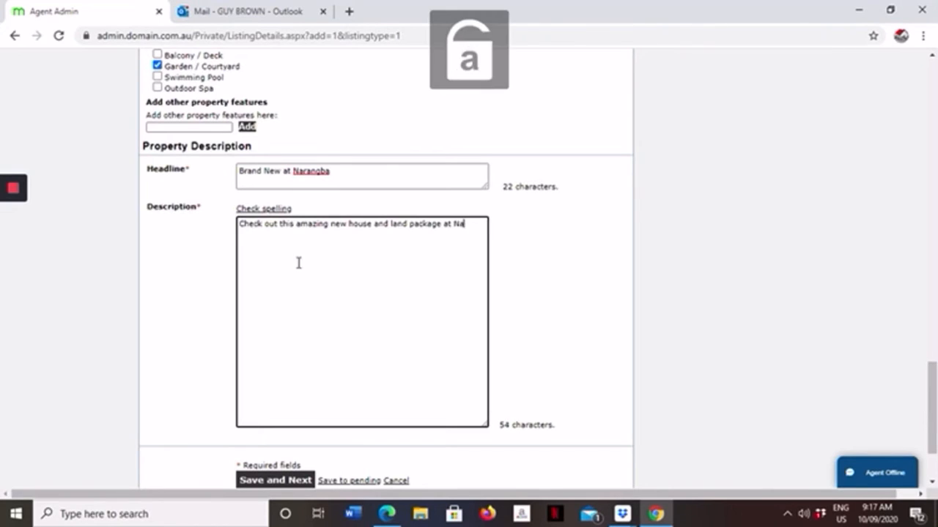
text(ra)
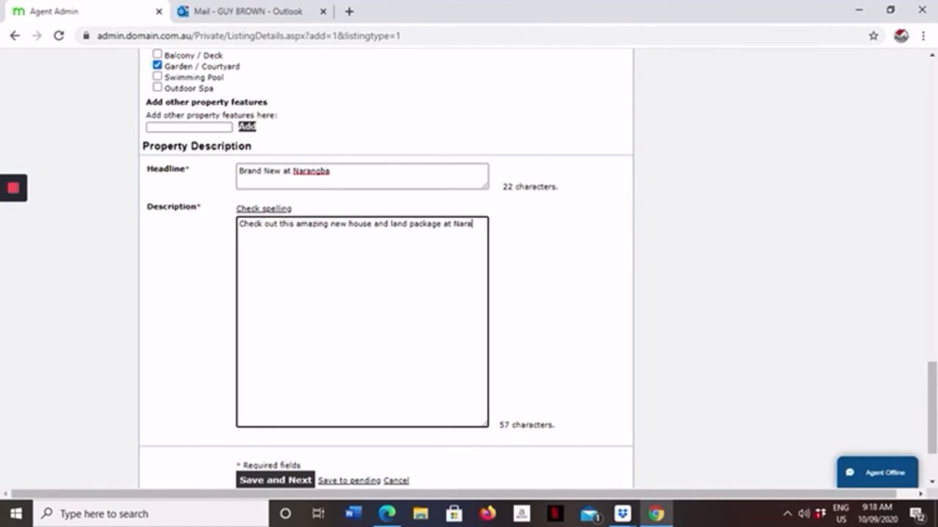
text(ngba.  )
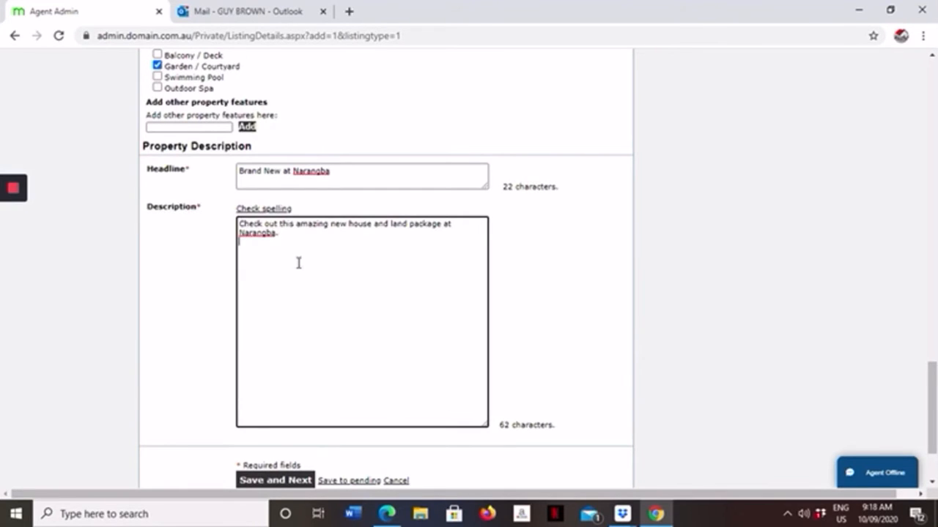
text(I)
Step: Add the paragraph "For more information please contact the agent." to the property's description and start a new paragraph below it
key(Caps_Lock)
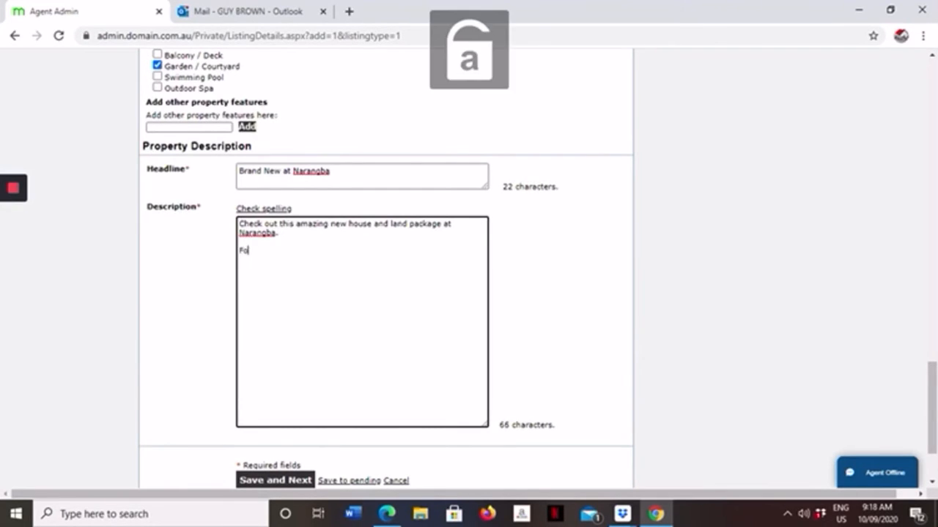
text(r mo)
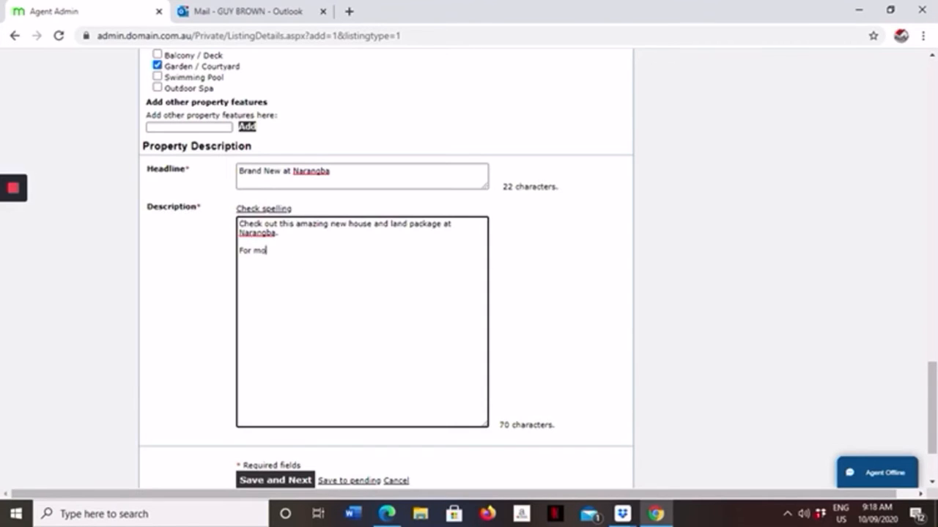
text(re information please contact the)
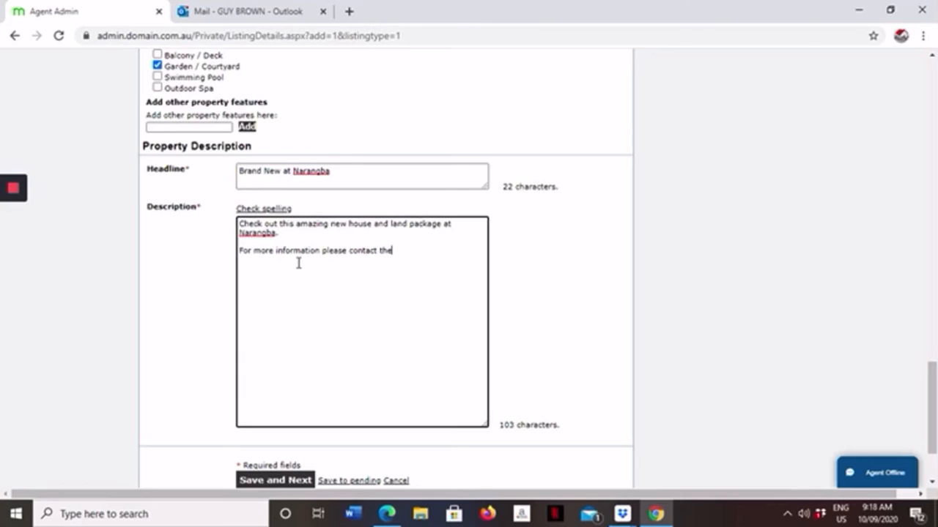
text( agent.)
key(Return)
key(Return)
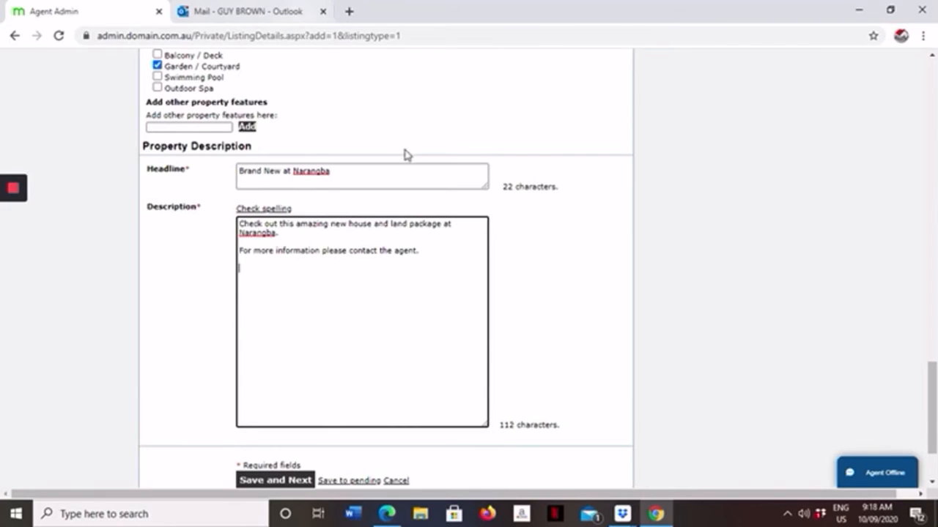
Step: Search Google for "narangba" in a new browser tab
click(351, 11)
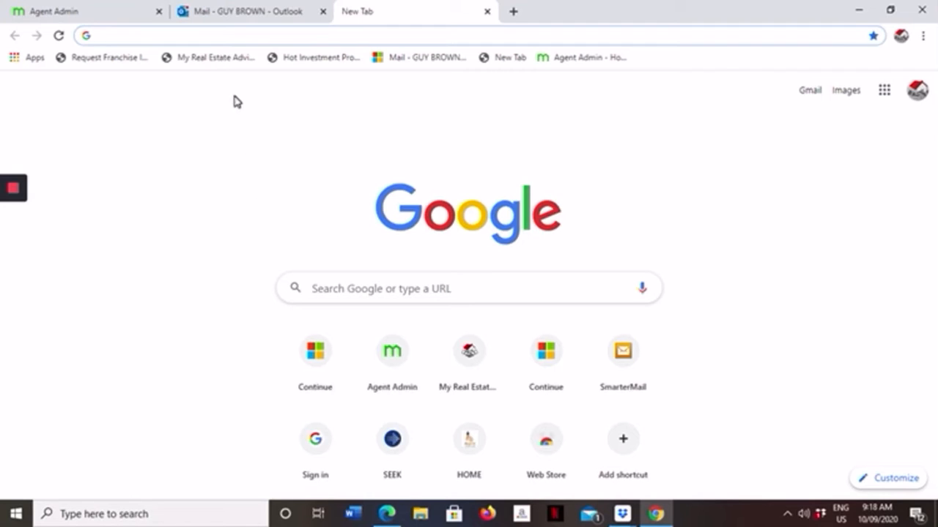
click(328, 287)
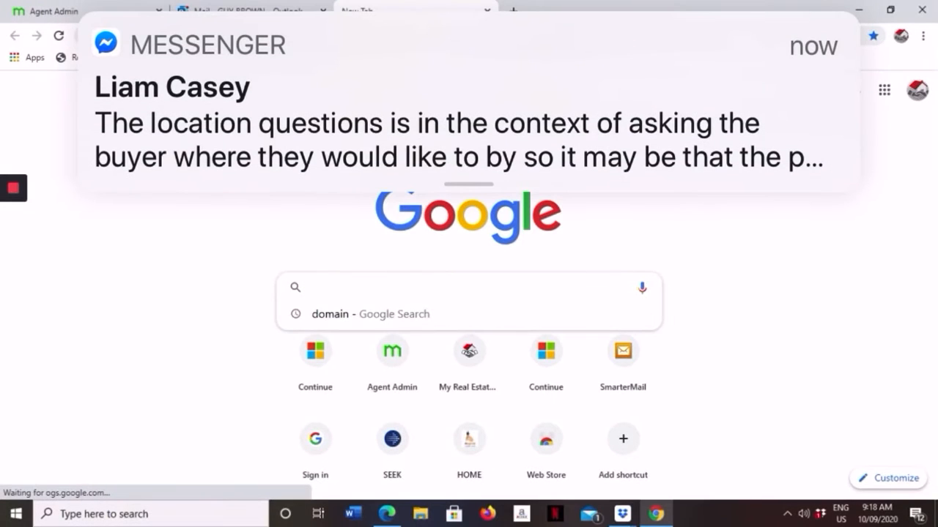
text(na)
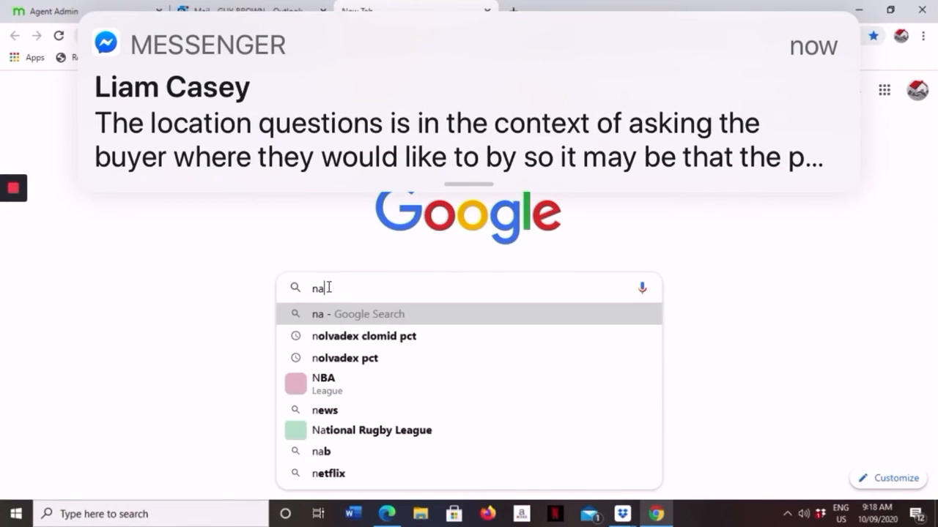
text(ra)
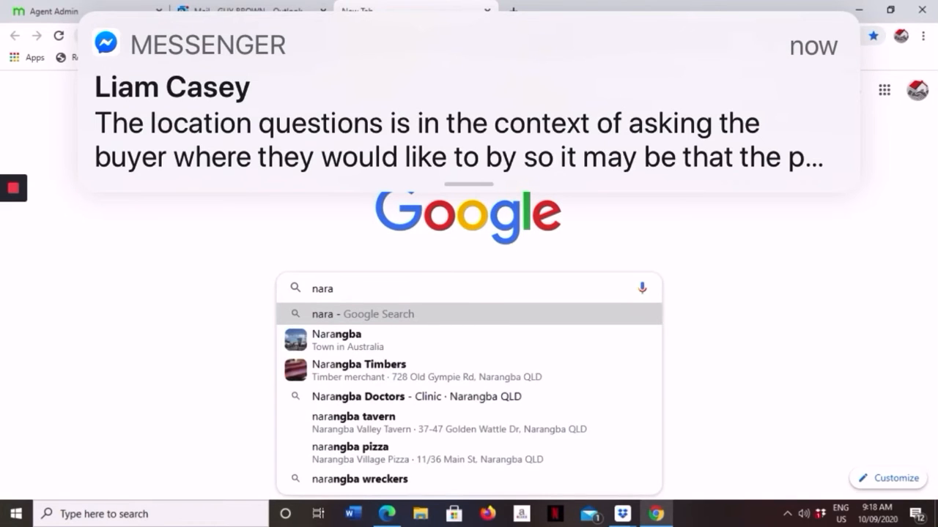
text(ngba)
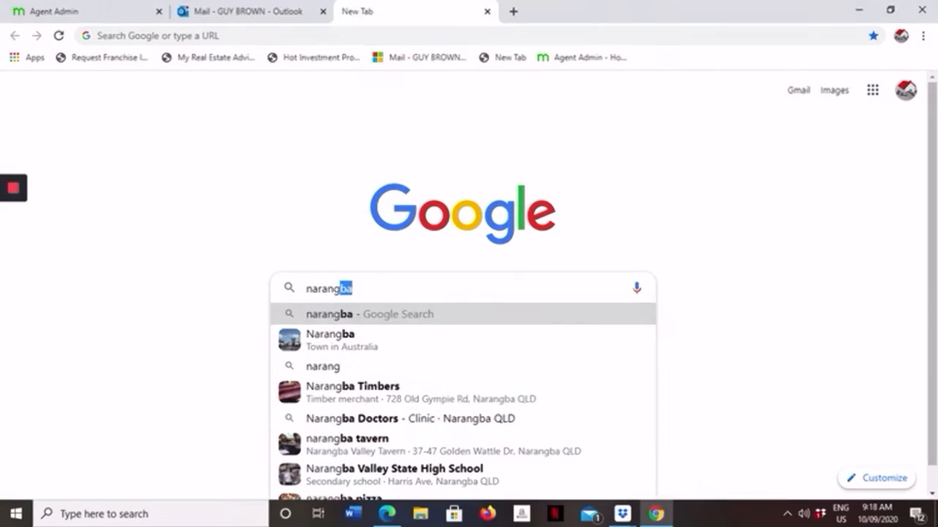
key(Return)
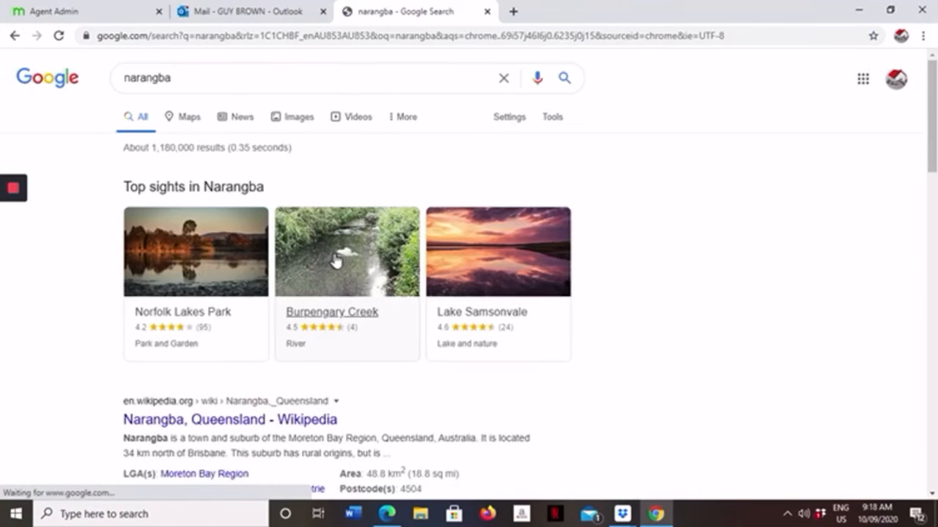
Step: Copy the summary paragraph about Narangba as a town and suburb of the Moreton Bay Region from the search results
scroll(362, 178, down, 3)
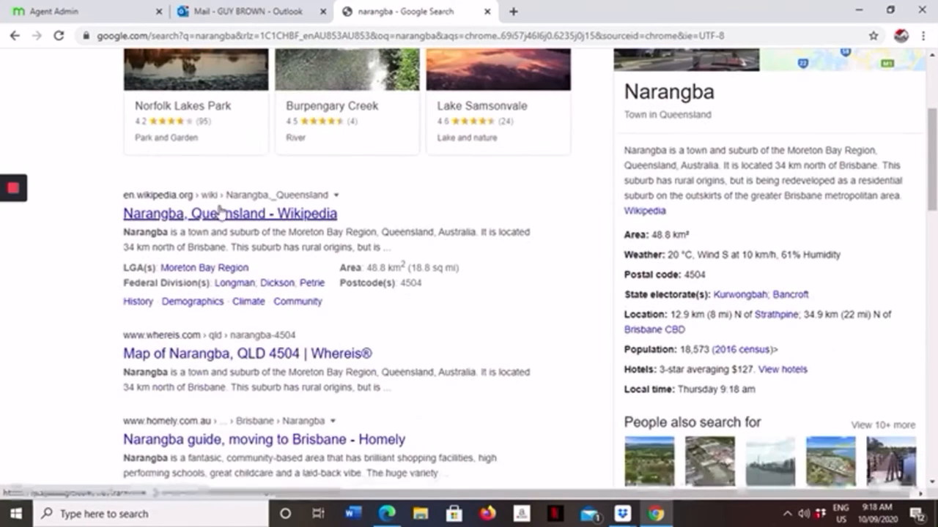
click(212, 213)
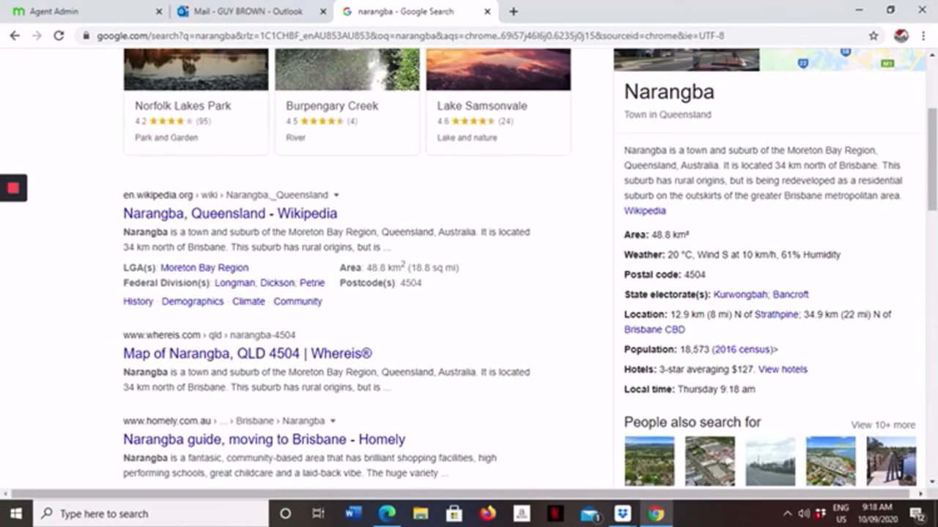
drag(623, 150, 907, 195)
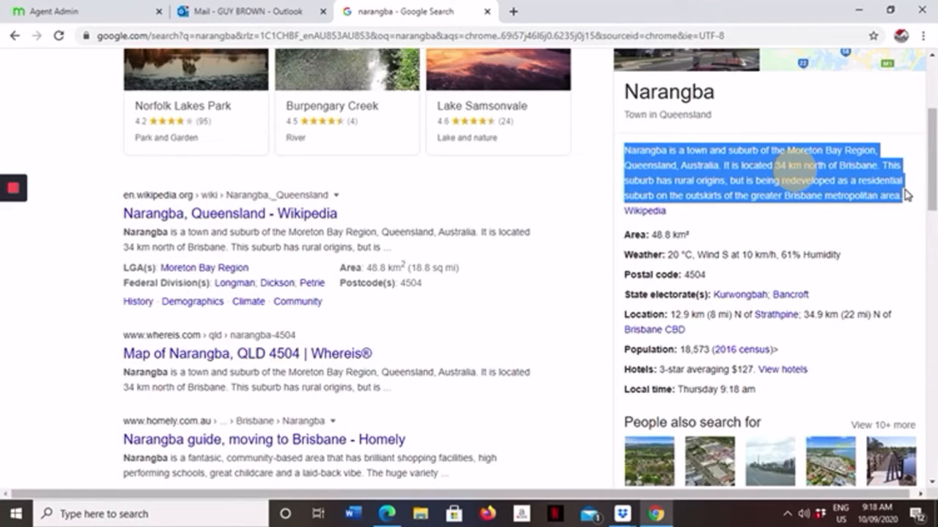
right_click(735, 183)
click(666, 191)
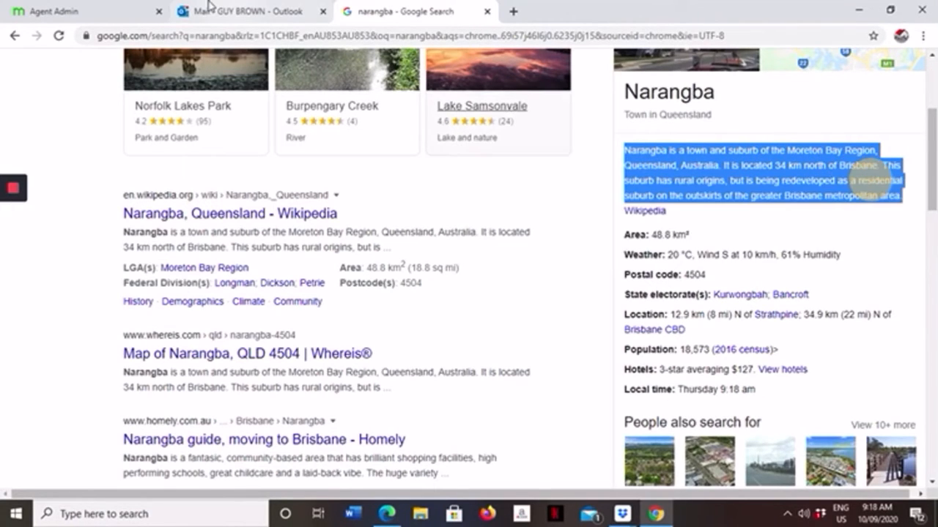
Step: Paste the copied suburb summary into the listing's description below the contact-the-agent line
click(147, 22)
right_click(259, 274)
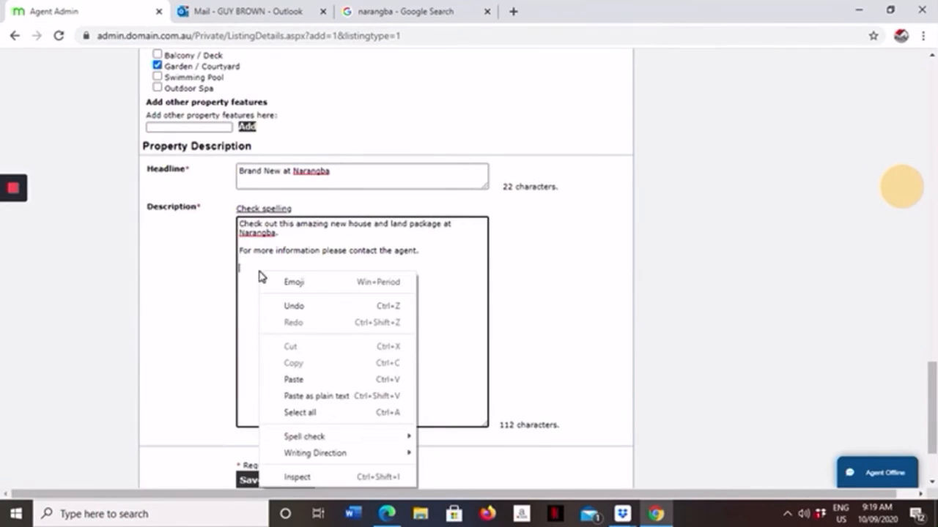
click(294, 379)
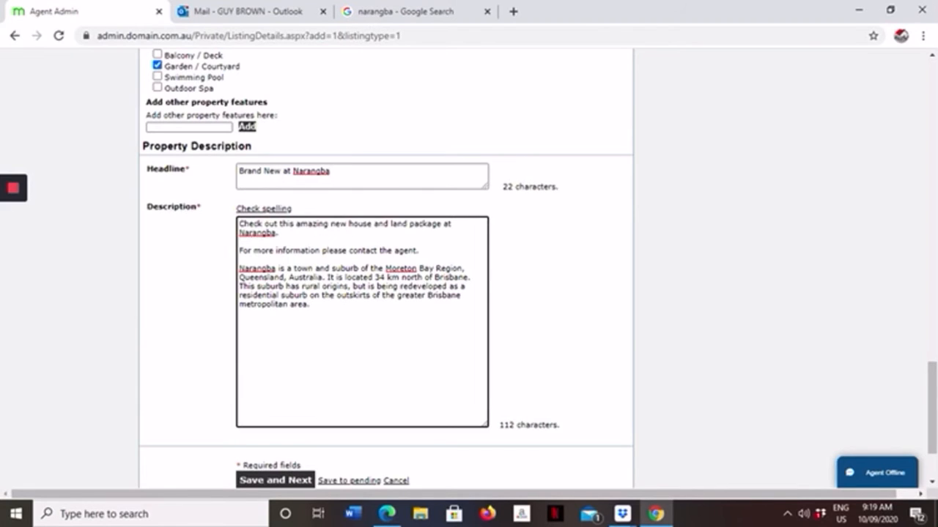
Step: Return to the Narangba search results and open the Wikipedia article "Narangba, Queensland"
click(410, 12)
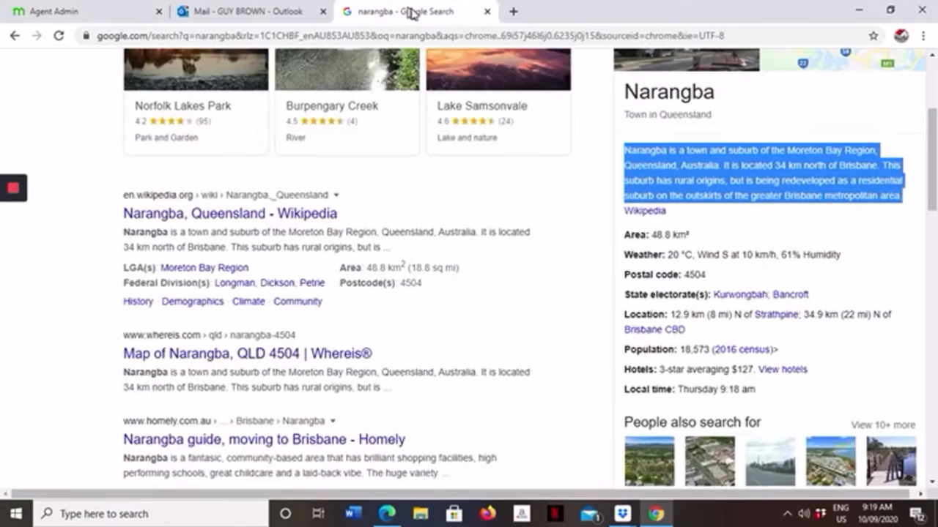
scroll(799, 289, down, 3)
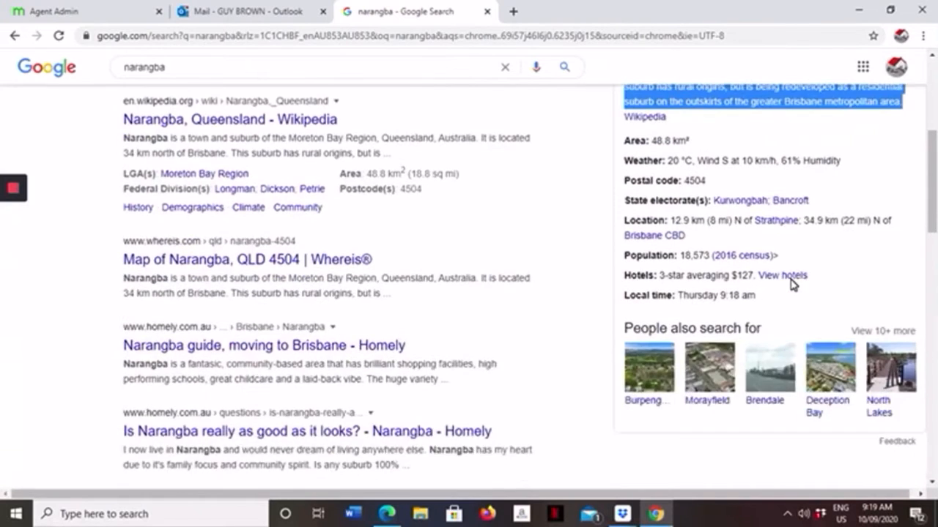
scroll(278, 222, up, 1)
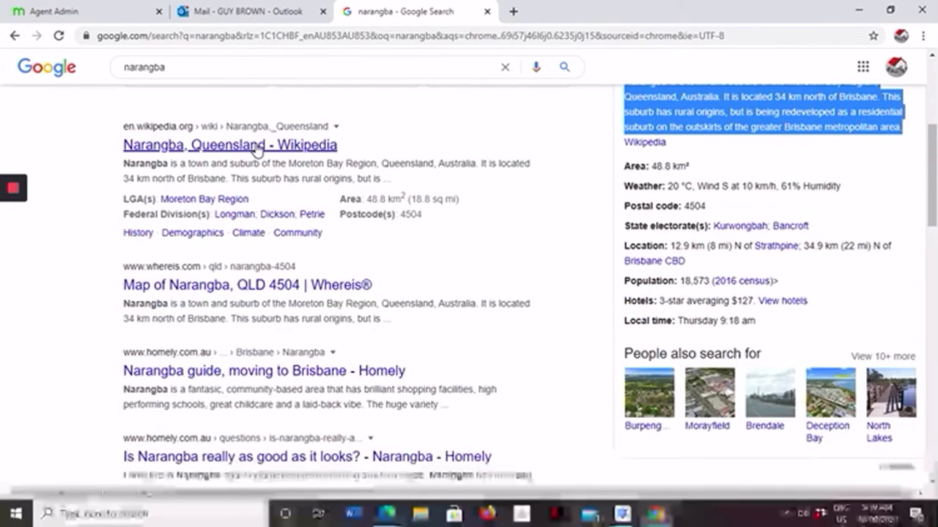
click(255, 146)
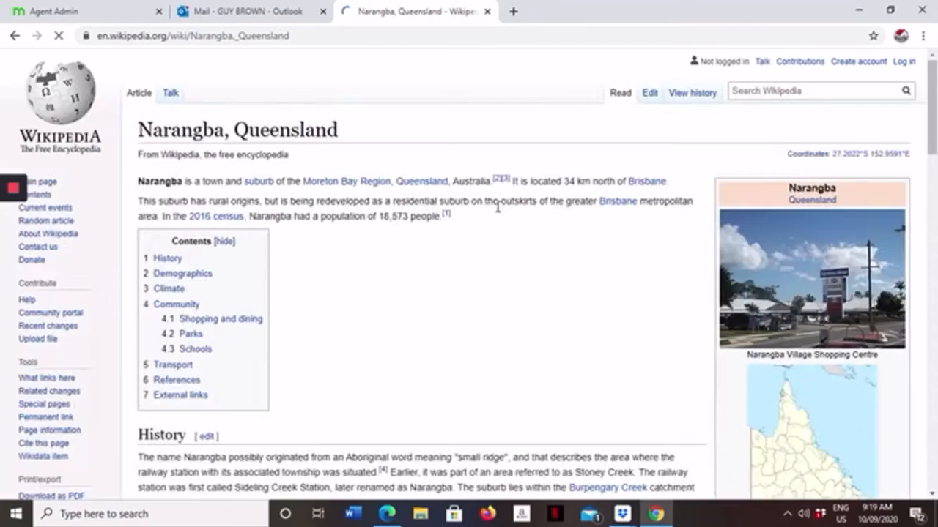
Step: Copy both paragraphs of the Shopping and dining section from the Wikipedia article on Narangba
scroll(477, 237, down, 5)
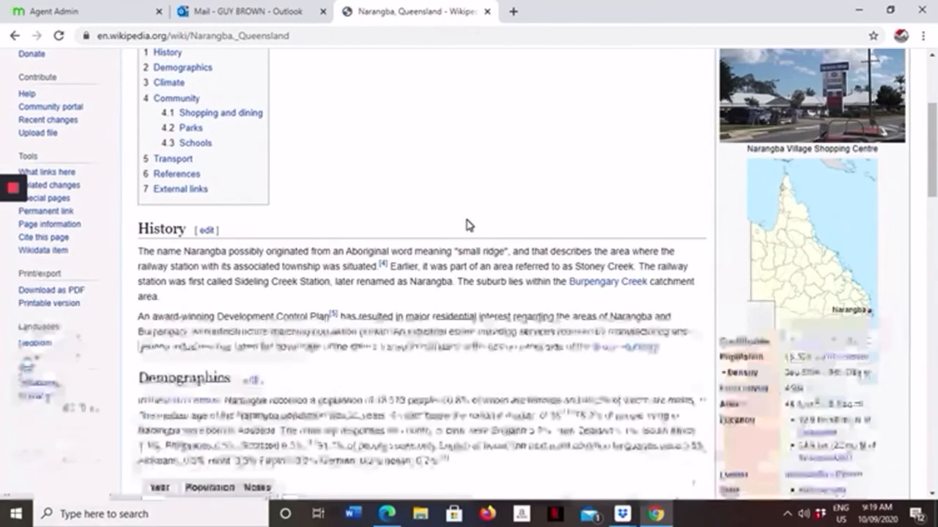
scroll(464, 214, down, 2)
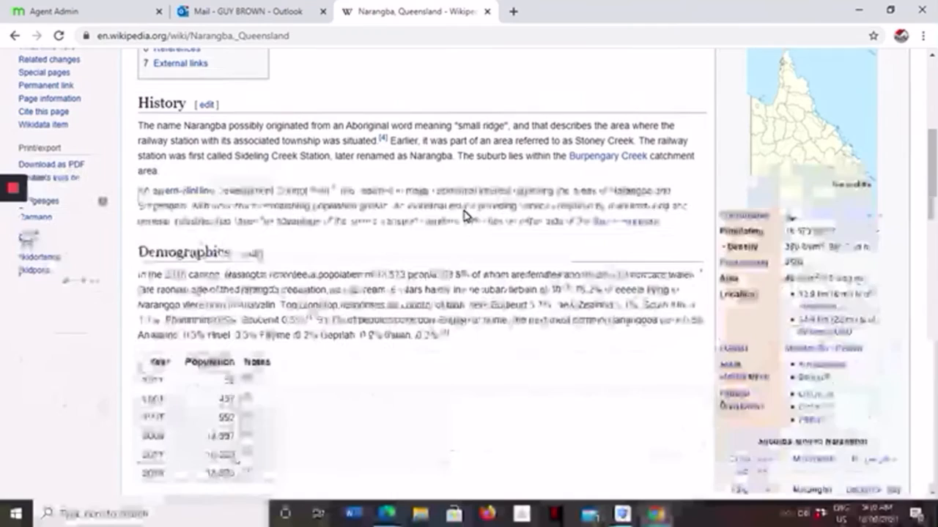
scroll(463, 211, down, 4)
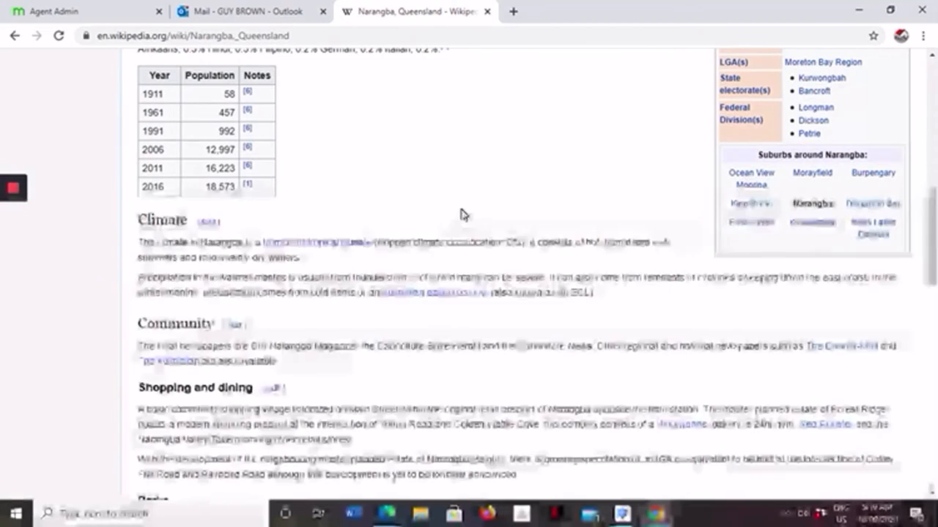
scroll(460, 213, down, 1)
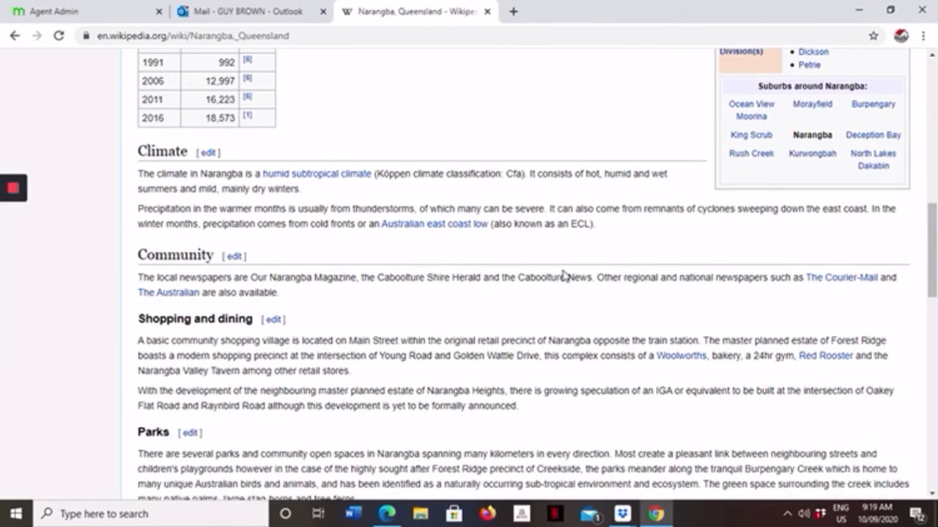
scroll(398, 268, down, 2)
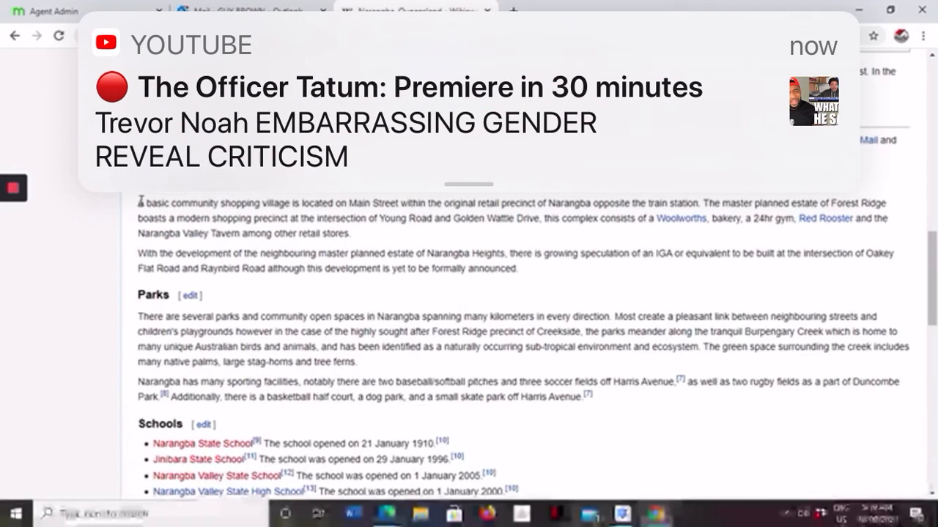
drag(139, 202, 534, 275)
key(ctrl+c)
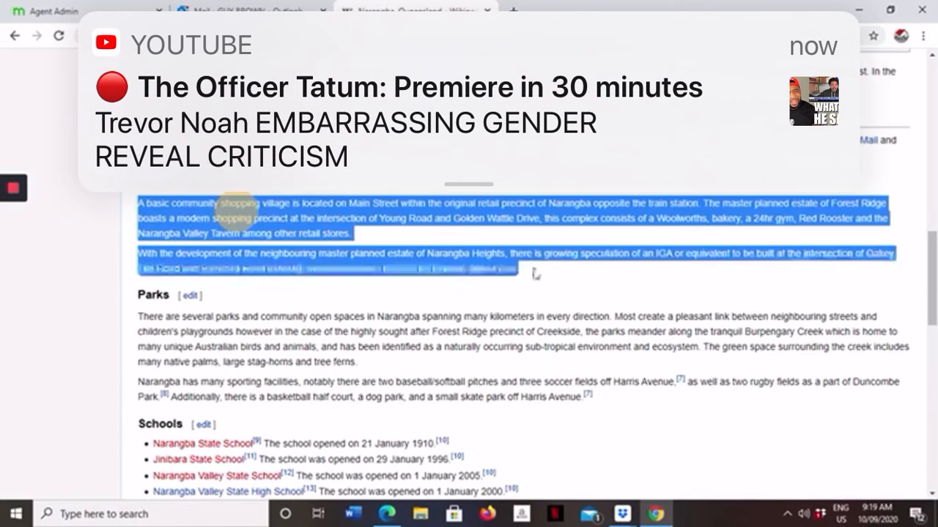
right_click(287, 232)
click(304, 240)
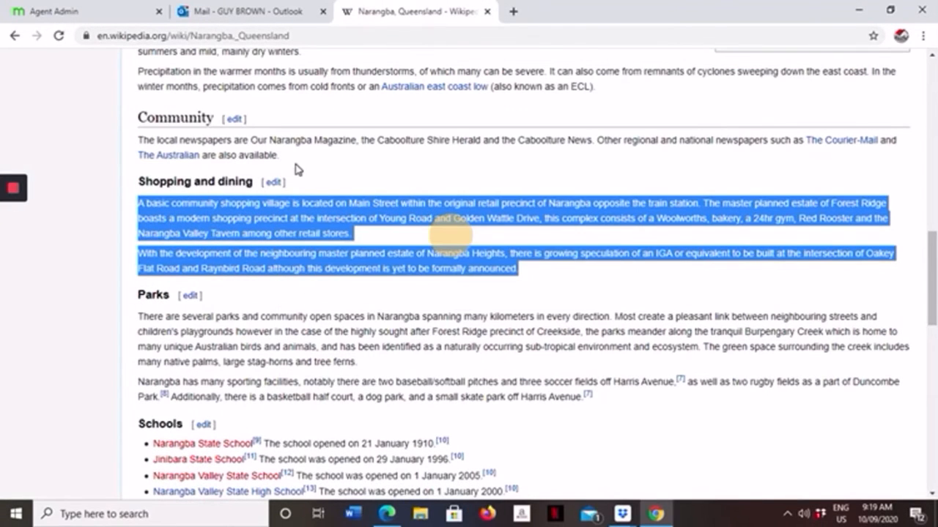
Step: Return to the Agent Admin listing and paste the shopping and dining text as new paragraphs below the suburb summary in the description
click(238, 12)
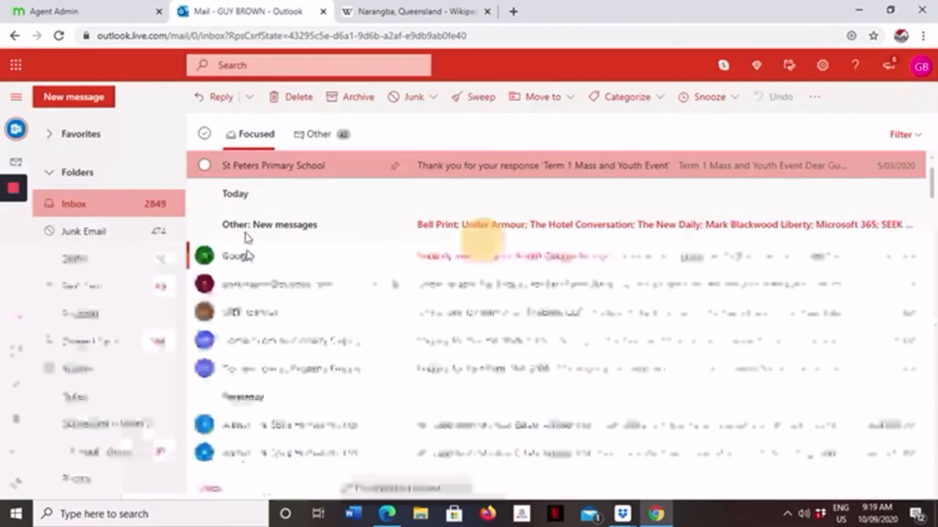
click(88, 11)
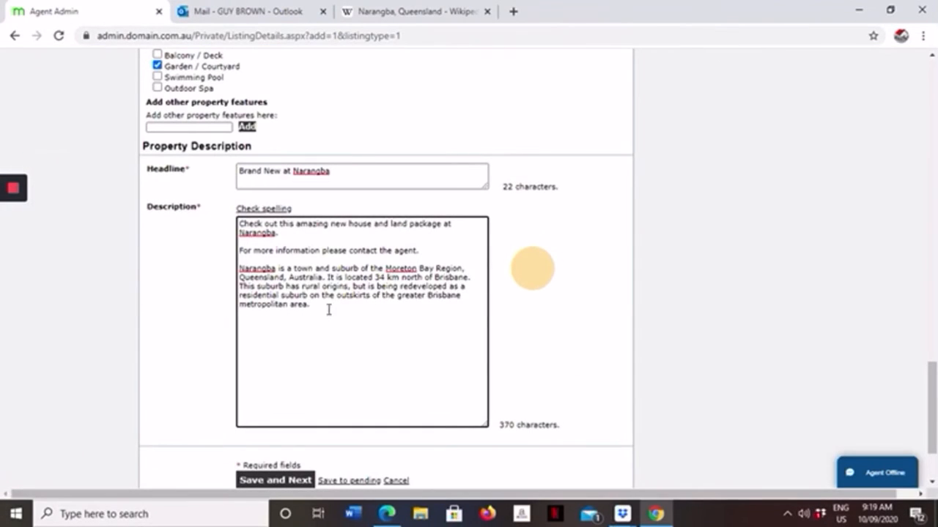
key(Return)
click(262, 324)
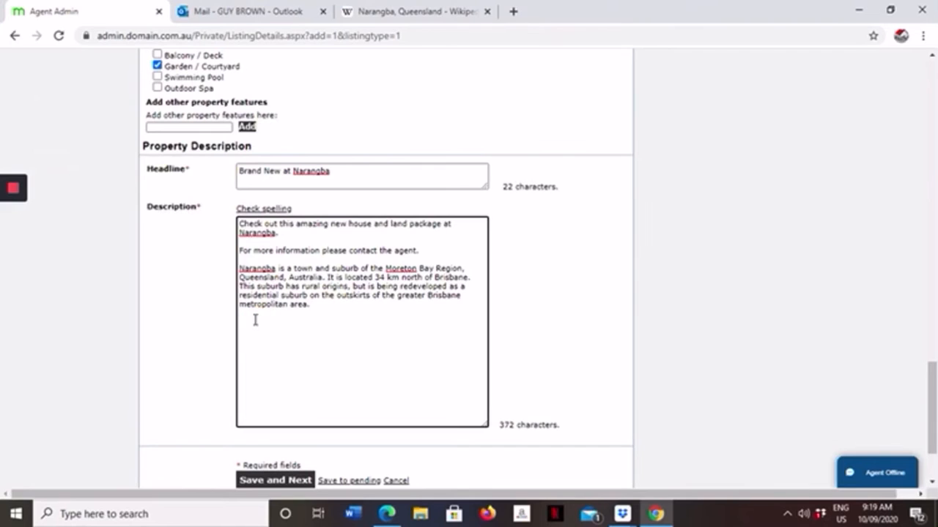
right_click(255, 320)
click(297, 211)
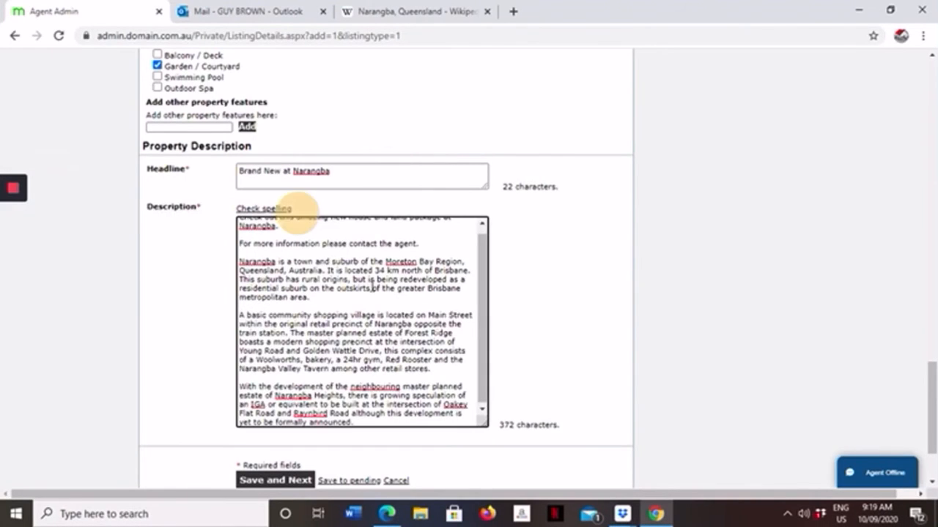
Step: Insert an empty paragraph in the description between the opening line and the contact-the-agent line
click(481, 313)
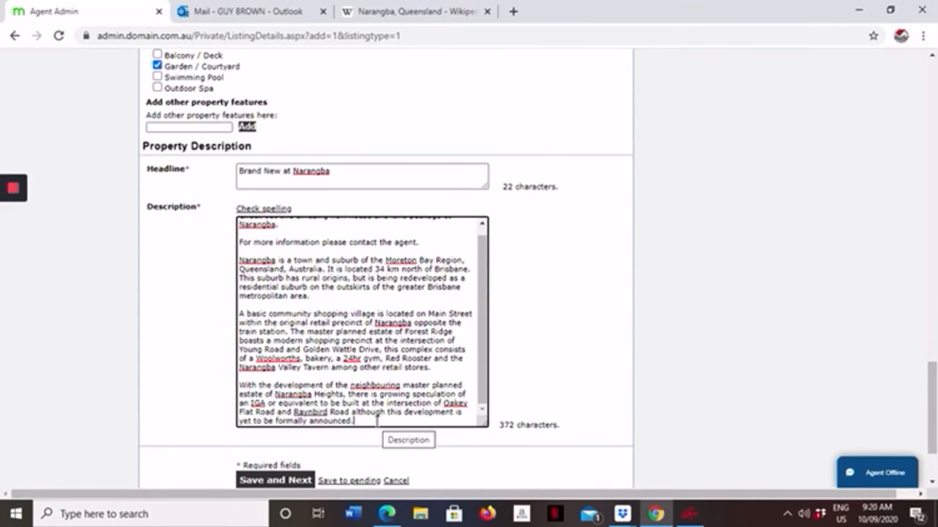
click(377, 421)
scroll(384, 412, up, 2)
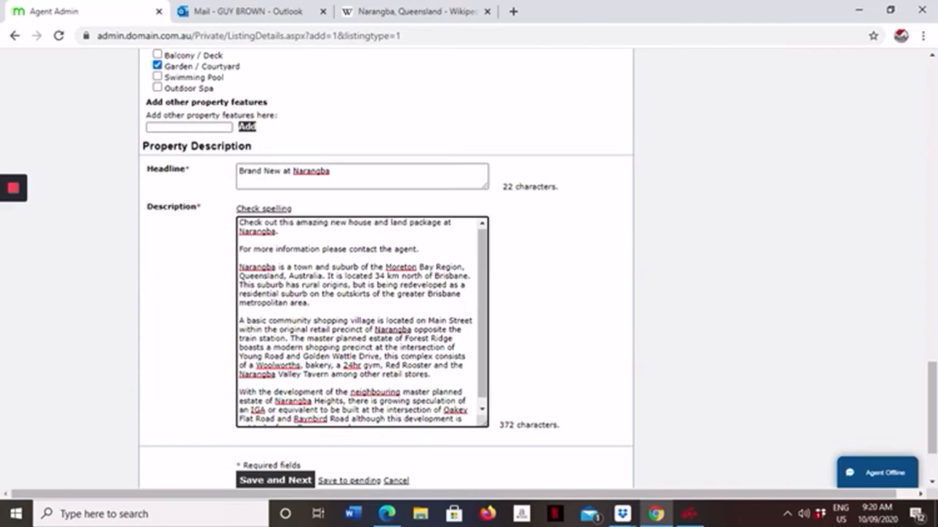
click(298, 236)
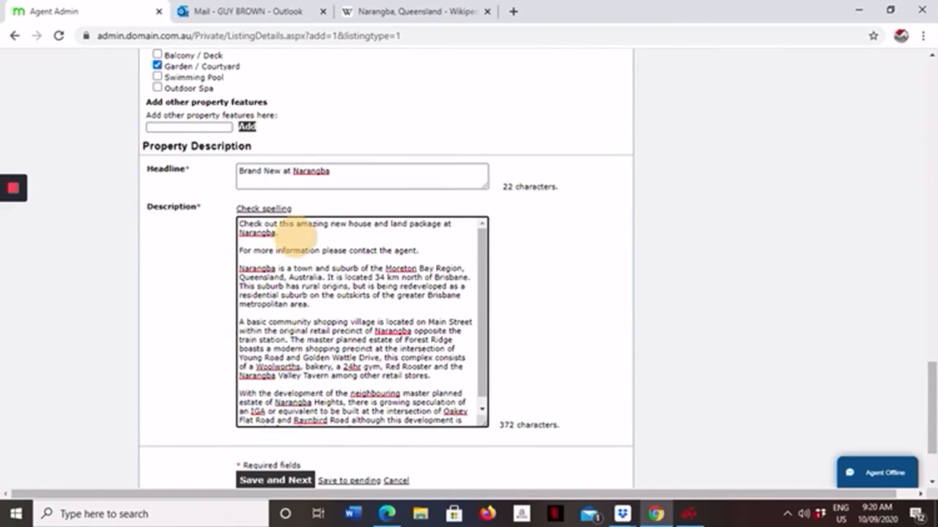
key(Return)
key(Return)
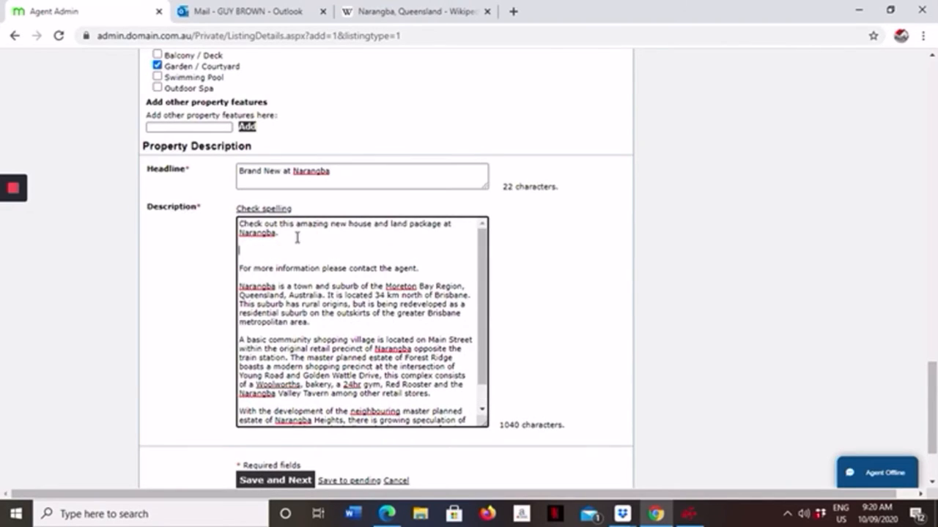
Step: Enter the line "4 Bed 2 Bathrooms Double garage" in the empty paragraph of the property description
text(4 Bed)
text(2 Bathr)
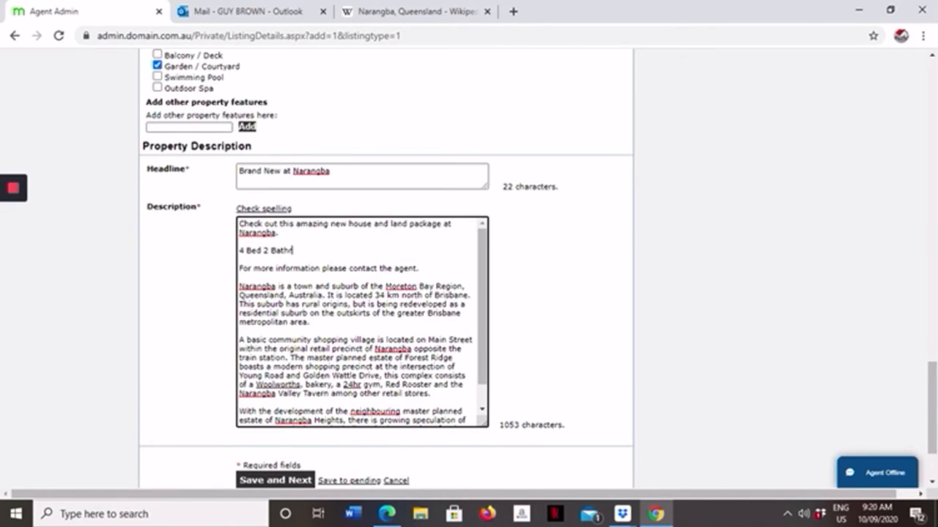
text(ooms Double garage)
Step: Save the listing details, continue to the images section and open the photo uploader
scroll(456, 203, up, 3)
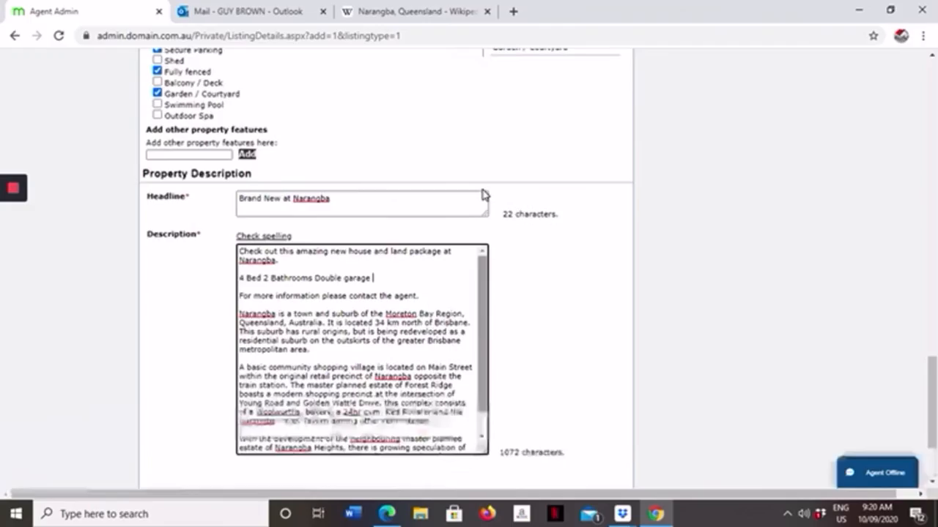
scroll(477, 192, down, 6)
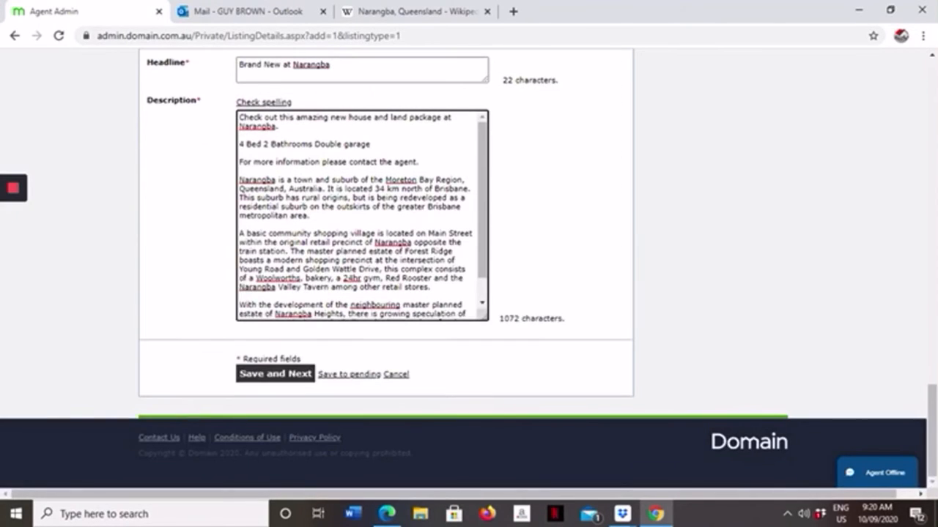
click(291, 377)
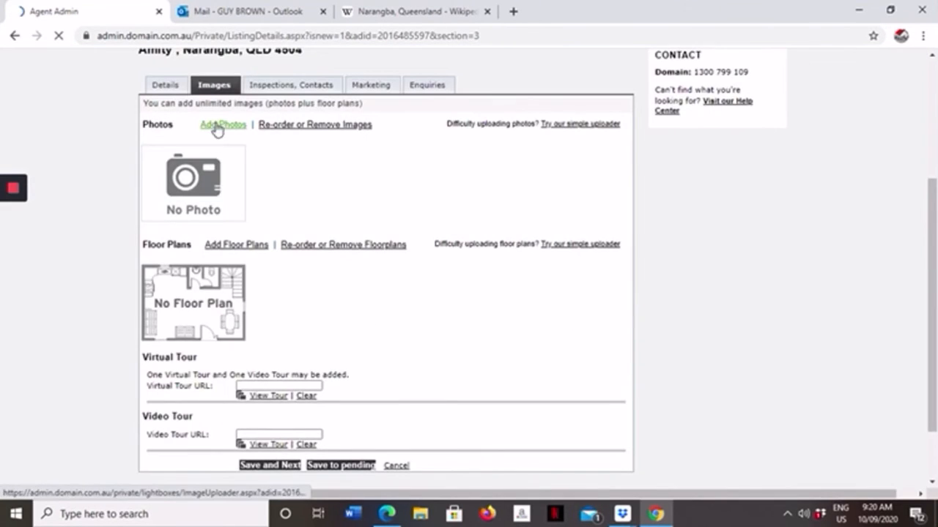
click(218, 126)
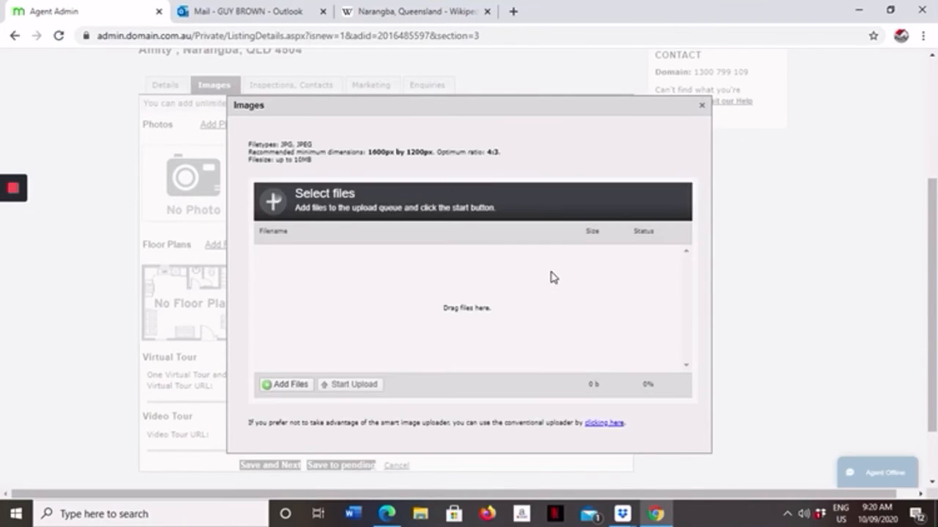
key(Caps_Lock)
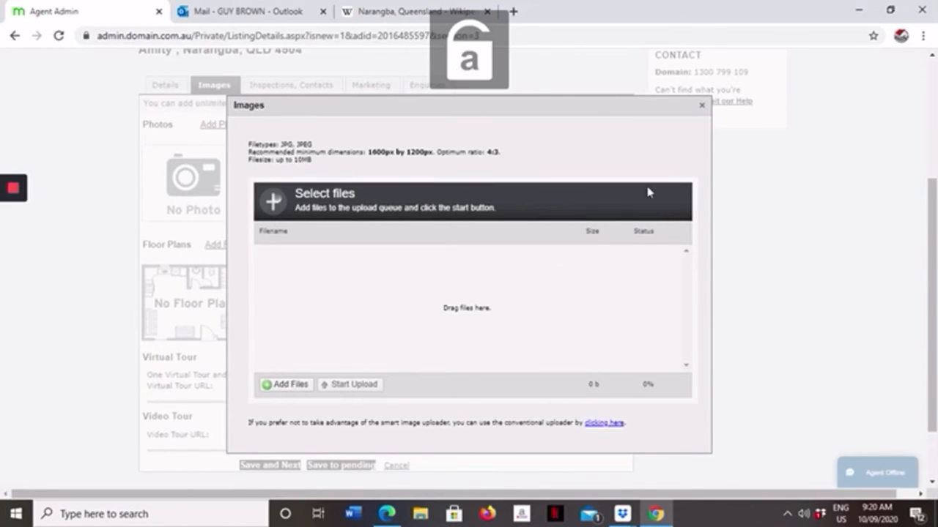
scroll(388, 280, down, 2)
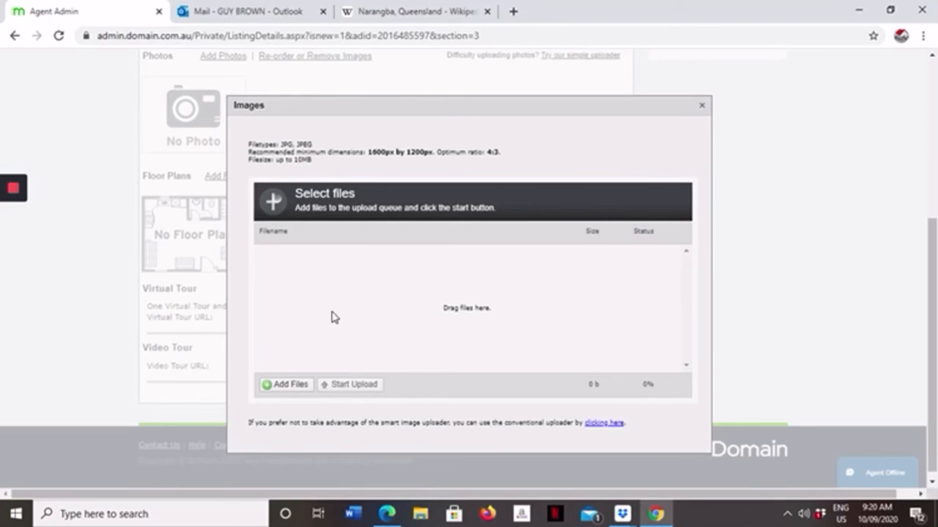
Step: Add the "Tranmere 1" house exterior photo from the Pictures folder to the upload queue
click(291, 386)
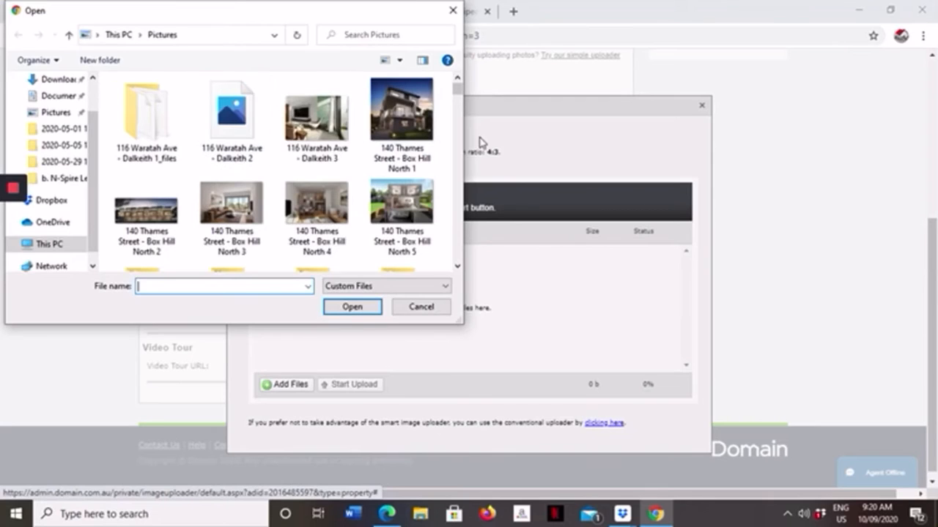
drag(455, 94, 454, 108)
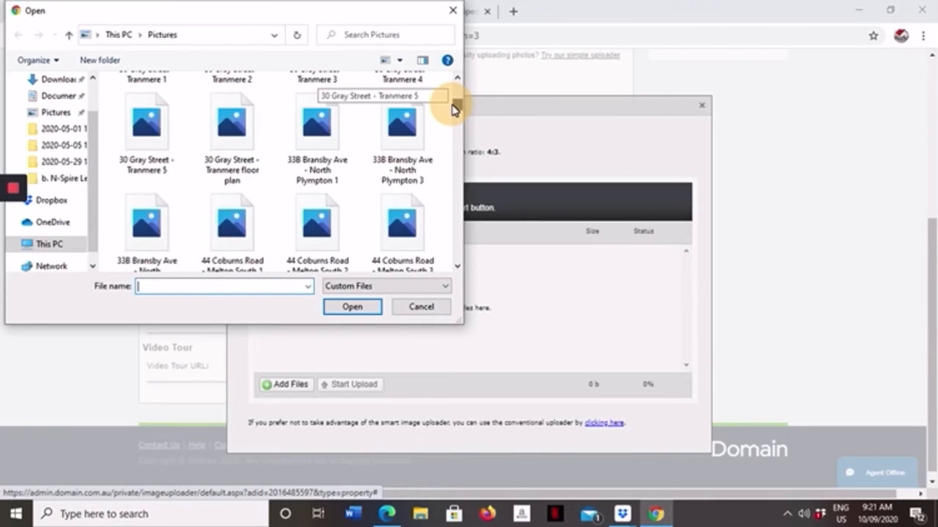
click(457, 77)
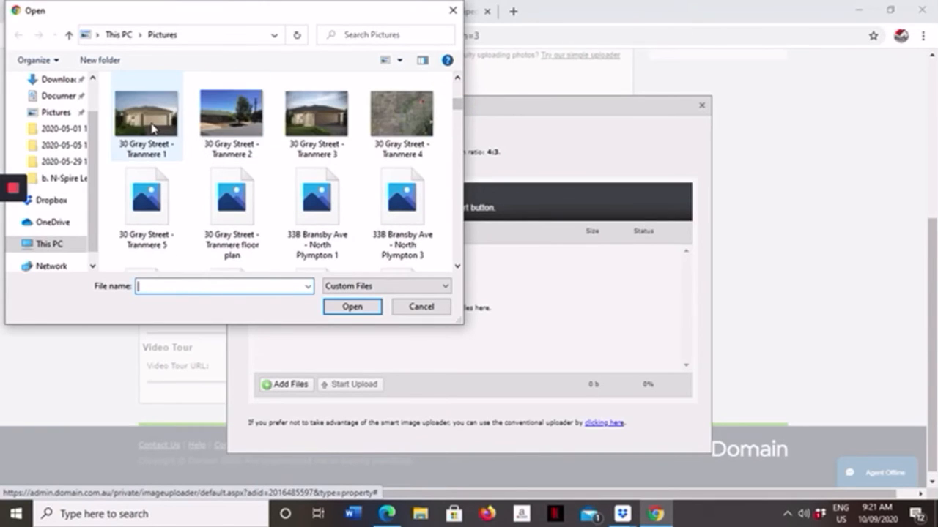
click(151, 129)
click(347, 308)
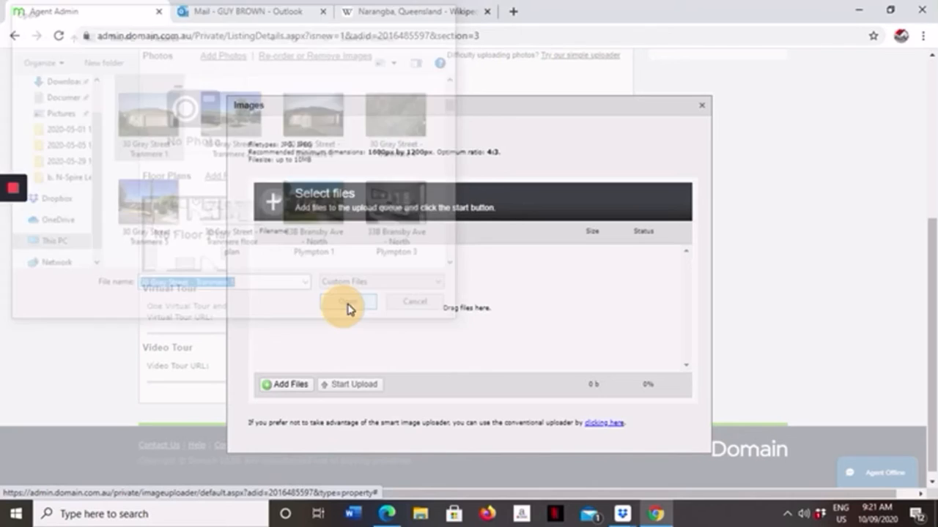
Step: Add the bedroom photo "Choice 24" from the Pictures folder to the upload queue
click(293, 384)
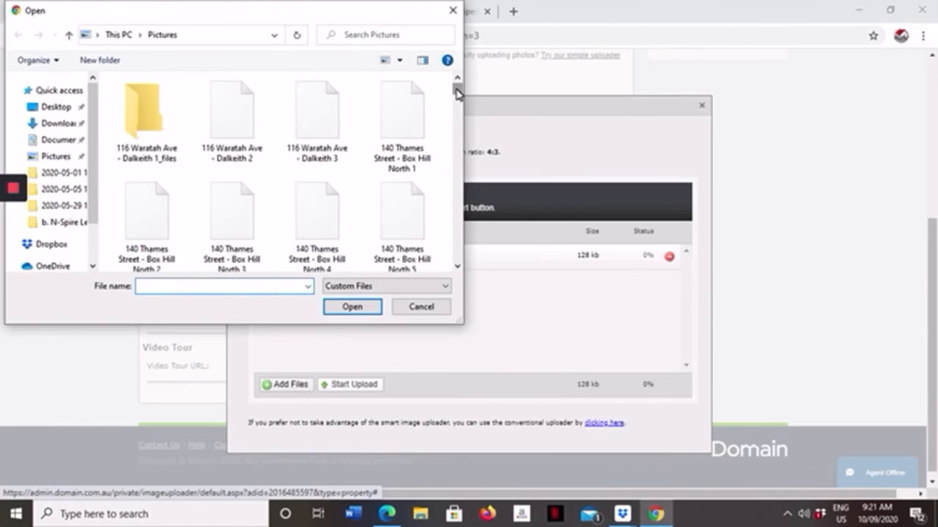
drag(458, 91, 452, 190)
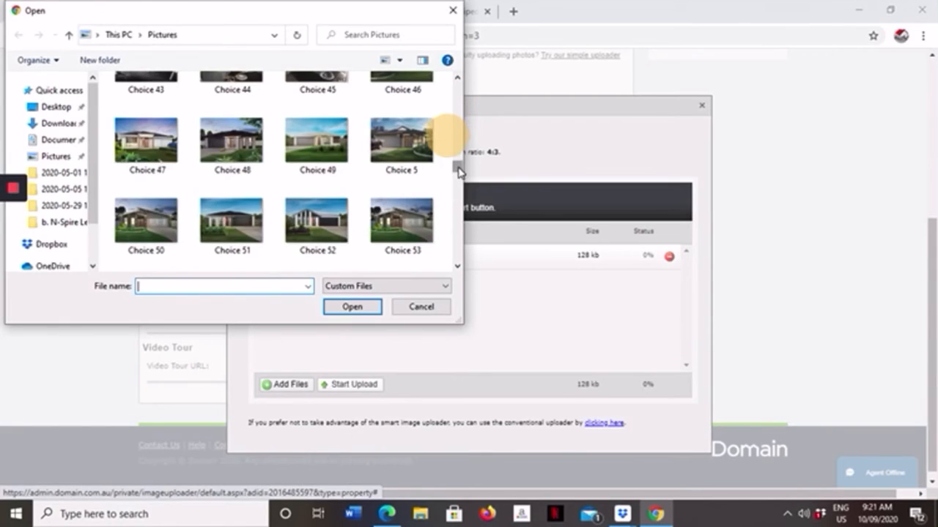
drag(458, 170, 460, 169)
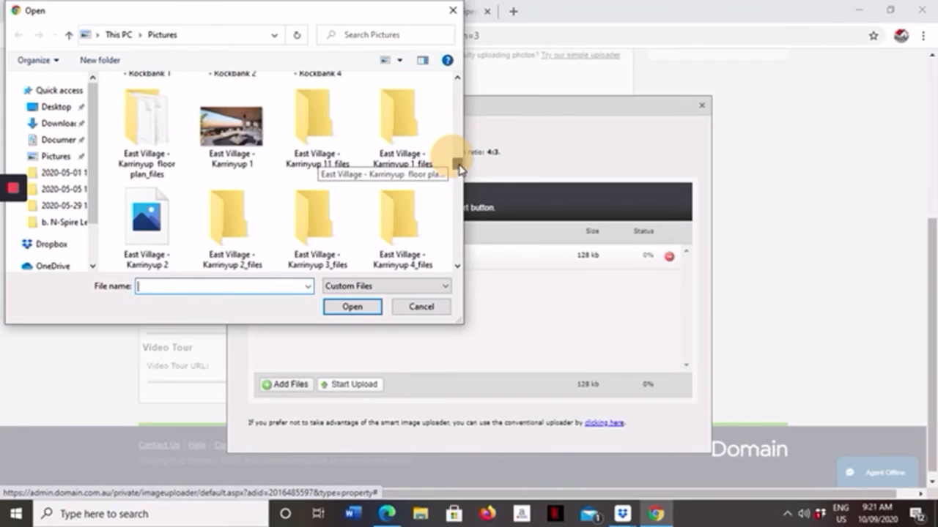
scroll(458, 164, up, 3)
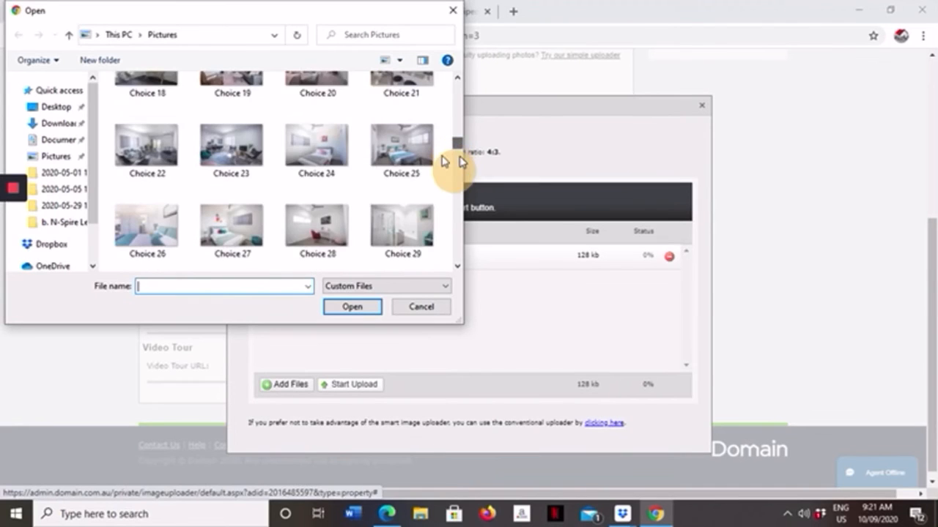
click(313, 141)
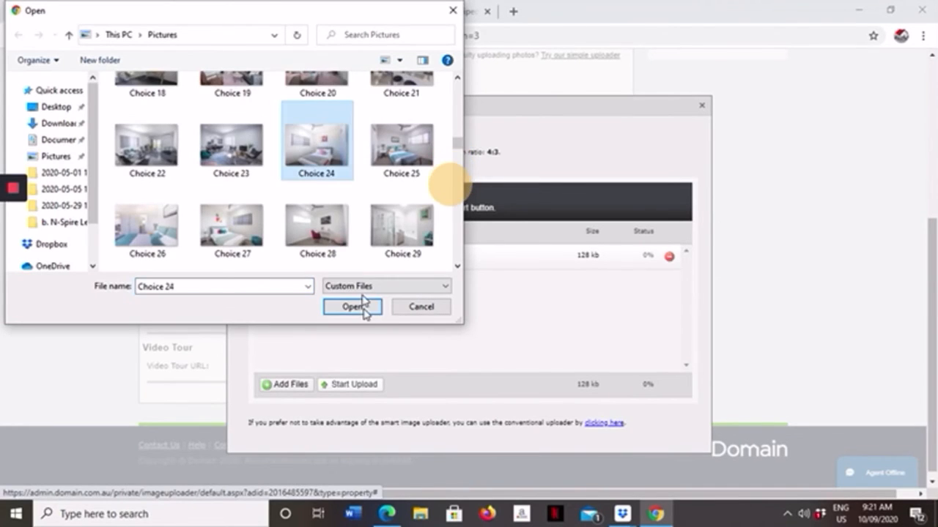
click(352, 307)
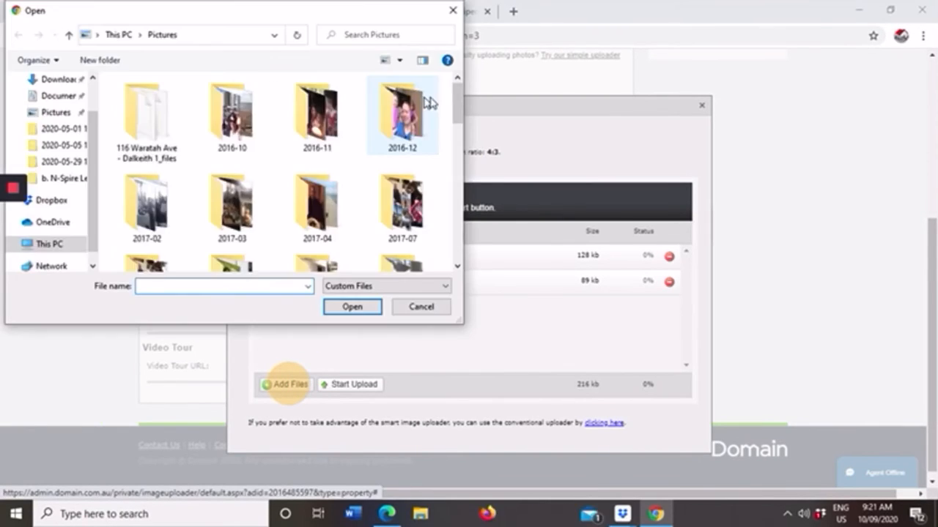
Step: Add the living area photo "Choice 22" from the Pictures folder to the upload queue
drag(457, 101, 456, 150)
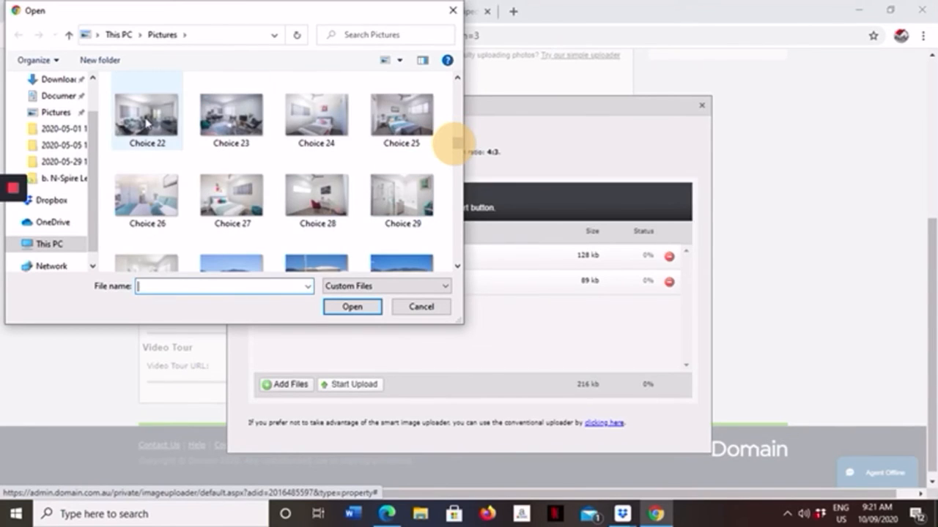
click(146, 123)
click(358, 311)
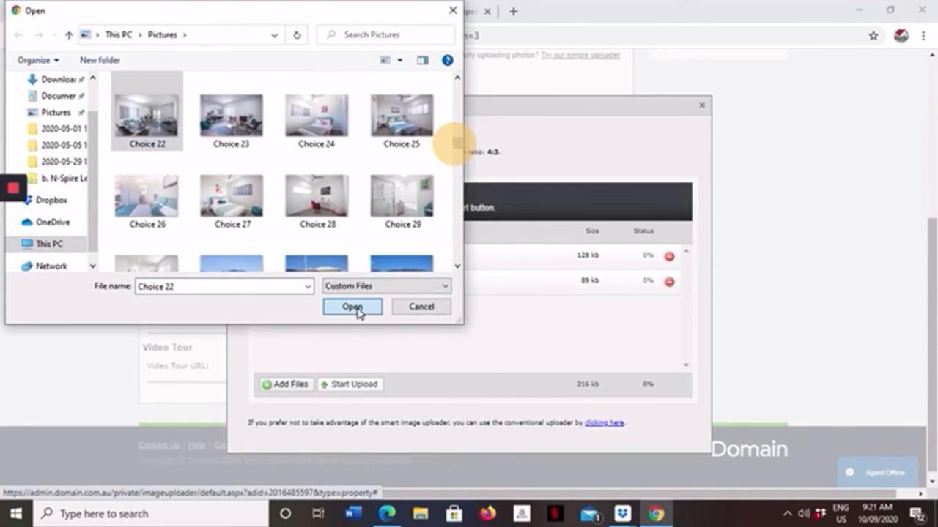
Step: Add the interior photo "Choice 30" from the Pictures folder to the upload queue
click(297, 384)
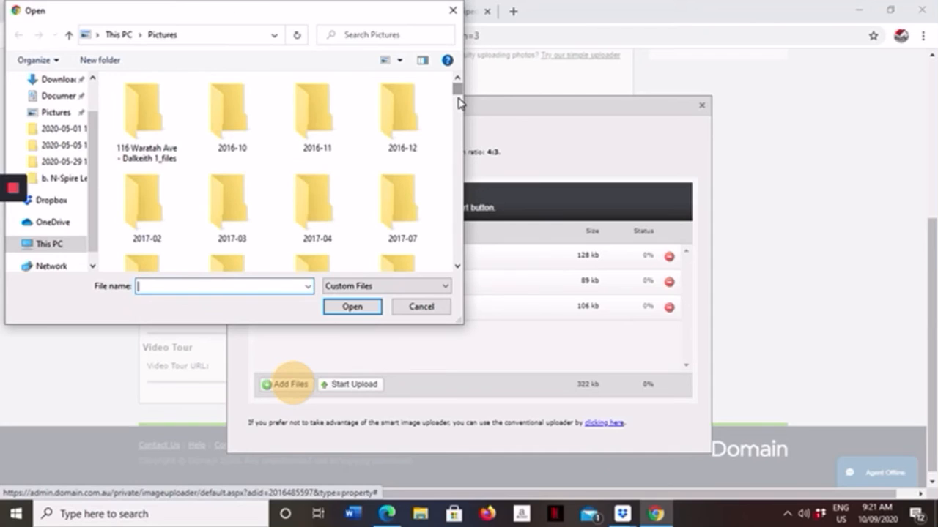
drag(458, 91, 457, 145)
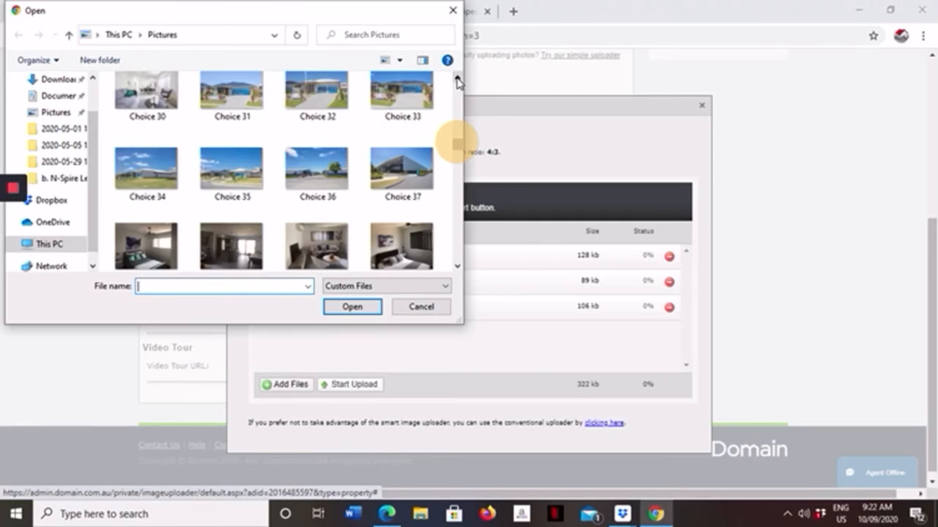
click(149, 89)
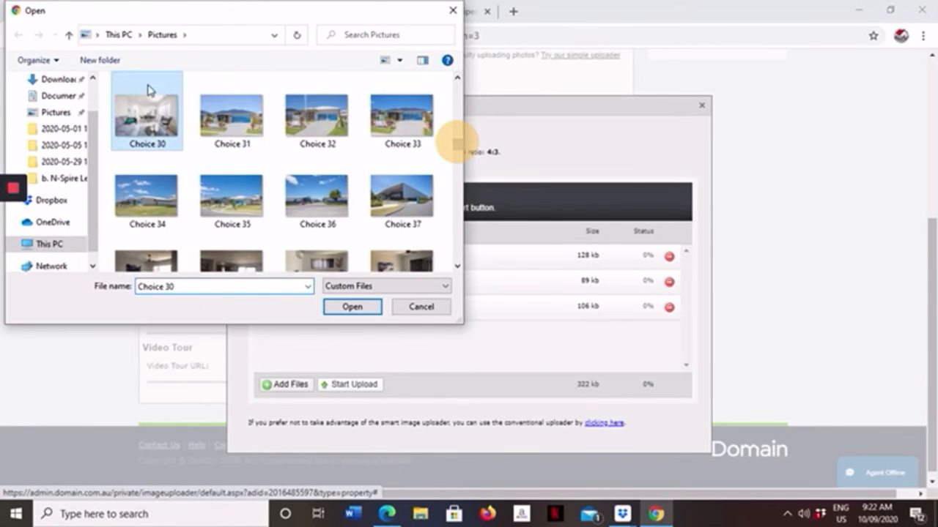
click(348, 311)
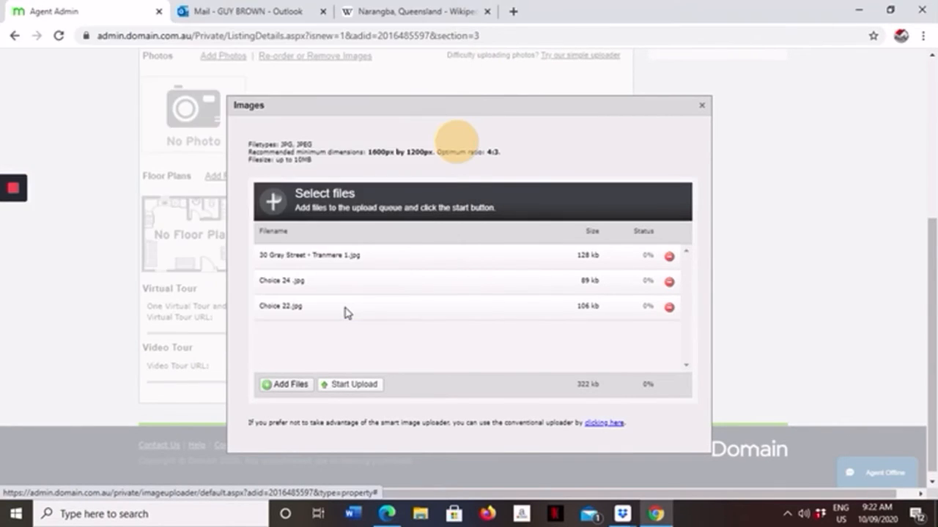
Step: Add the bedroom photo "Choice 25" from the Pictures folder to the upload queue
click(293, 386)
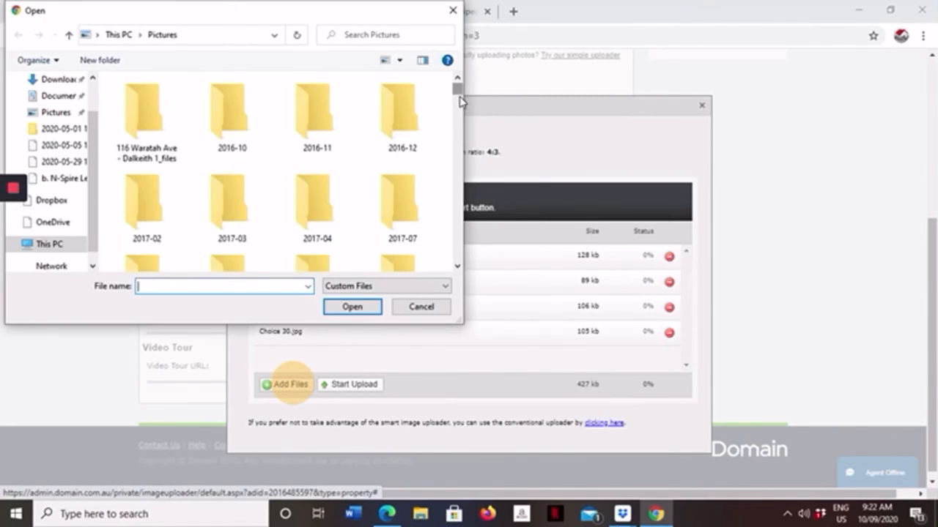
drag(457, 94, 456, 139)
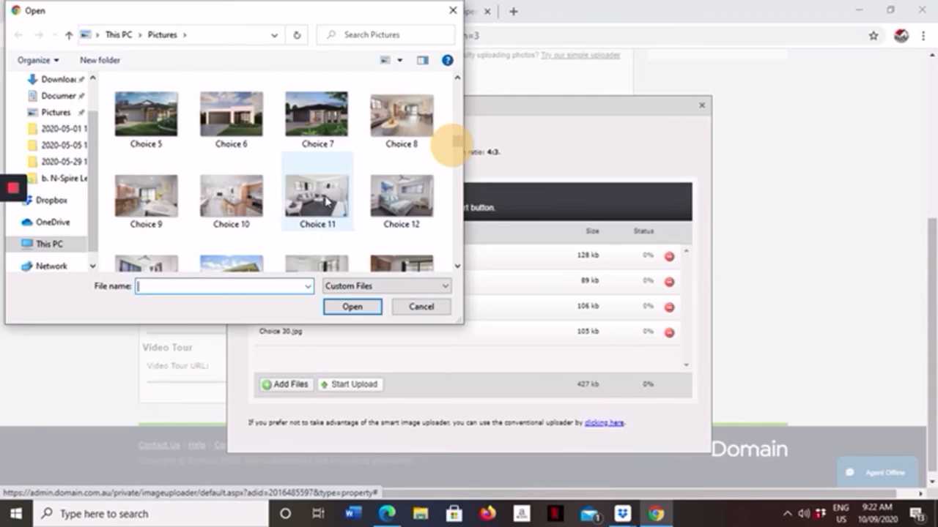
scroll(315, 180, down, 1)
scroll(314, 165, down, 2)
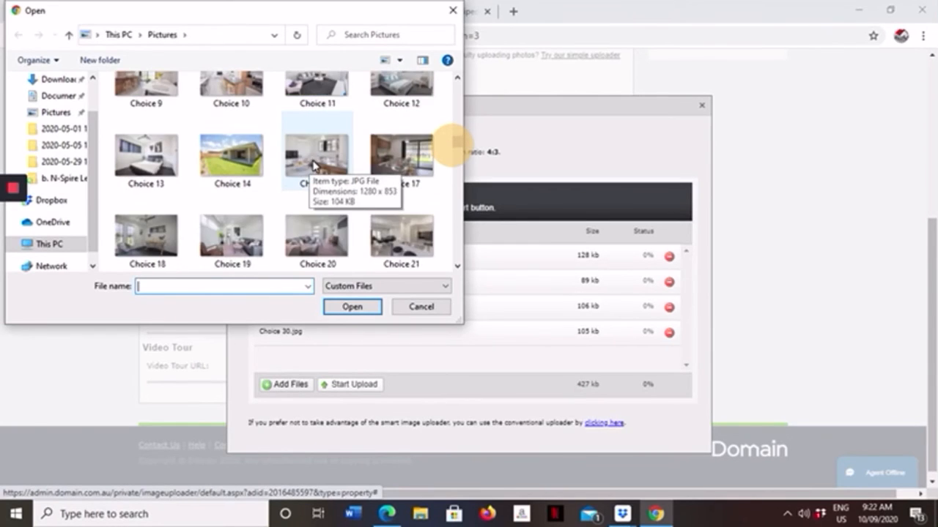
scroll(319, 158, down, 2)
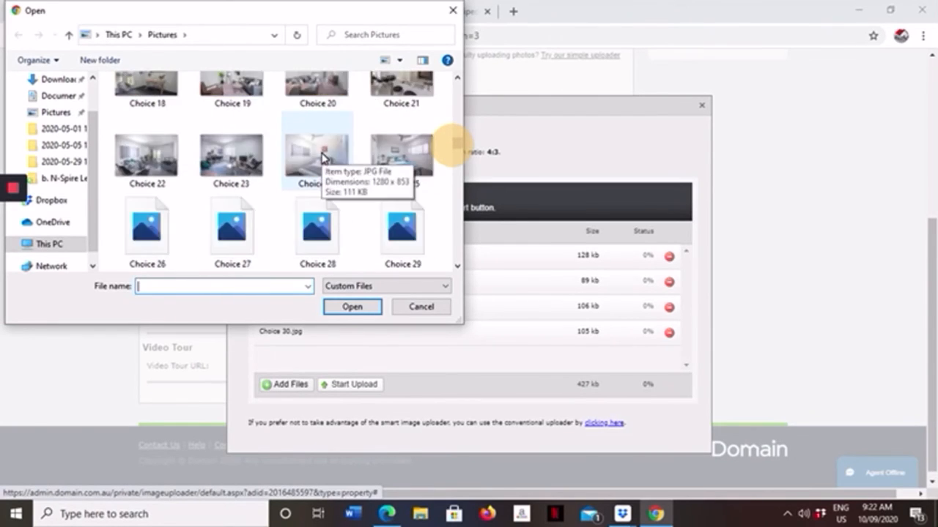
scroll(320, 151, down, 1)
scroll(320, 151, down, 1)
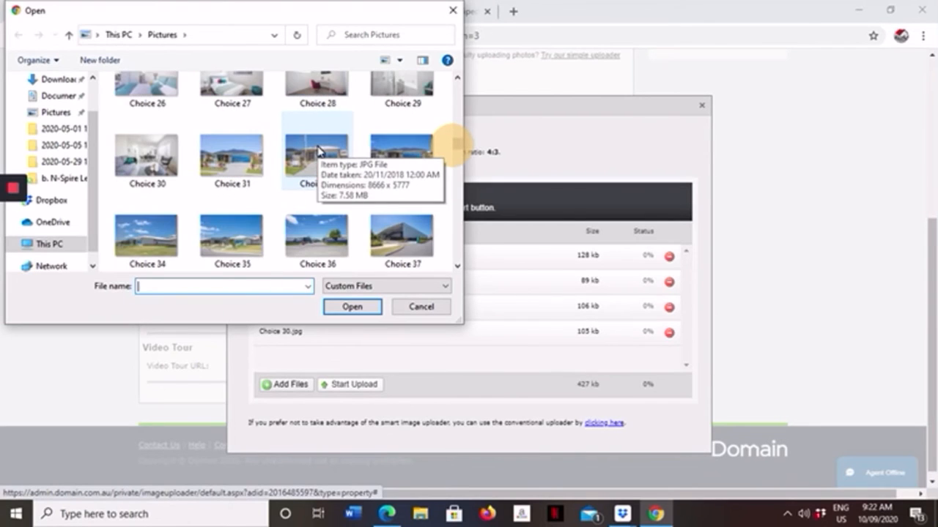
scroll(317, 147, down, 1)
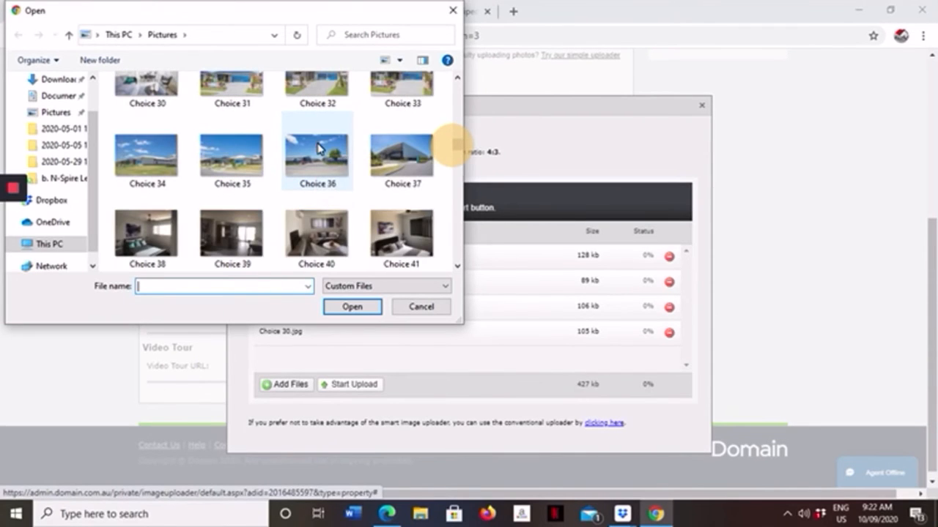
scroll(317, 147, down, 2)
scroll(317, 146, down, 1)
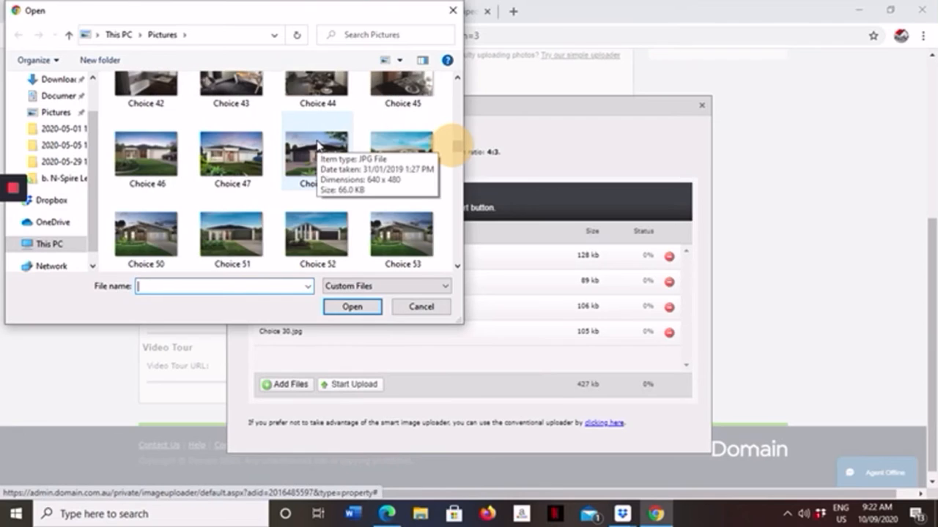
scroll(318, 144, down, 2)
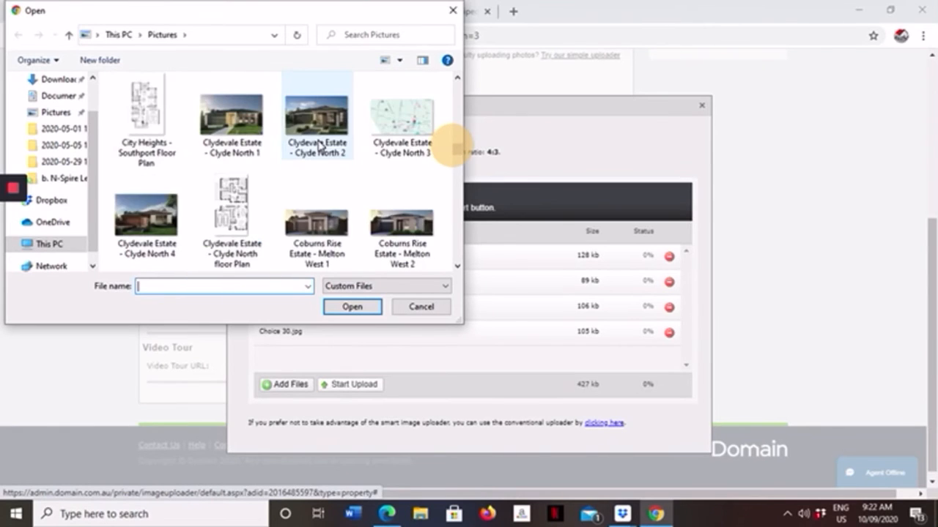
scroll(318, 146, down, 2)
scroll(318, 145, down, 2)
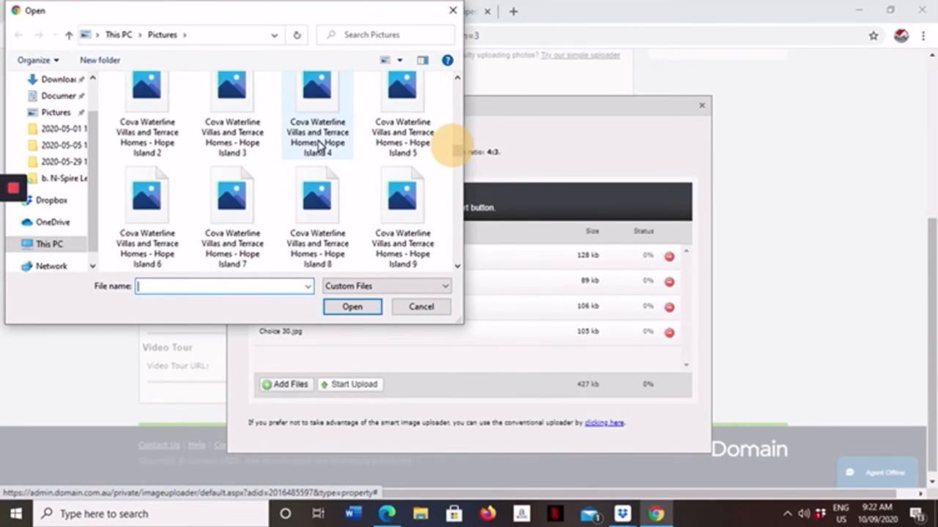
scroll(318, 144, up, 8)
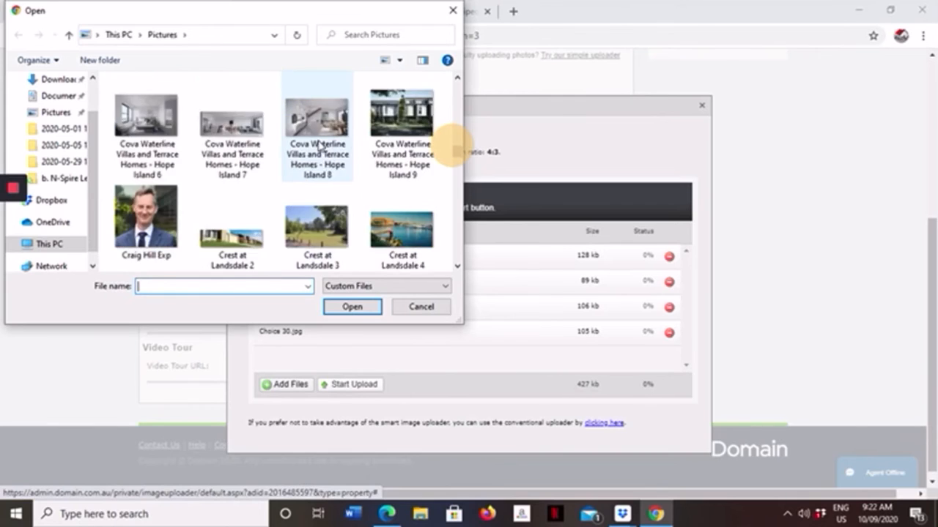
scroll(320, 145, up, 2)
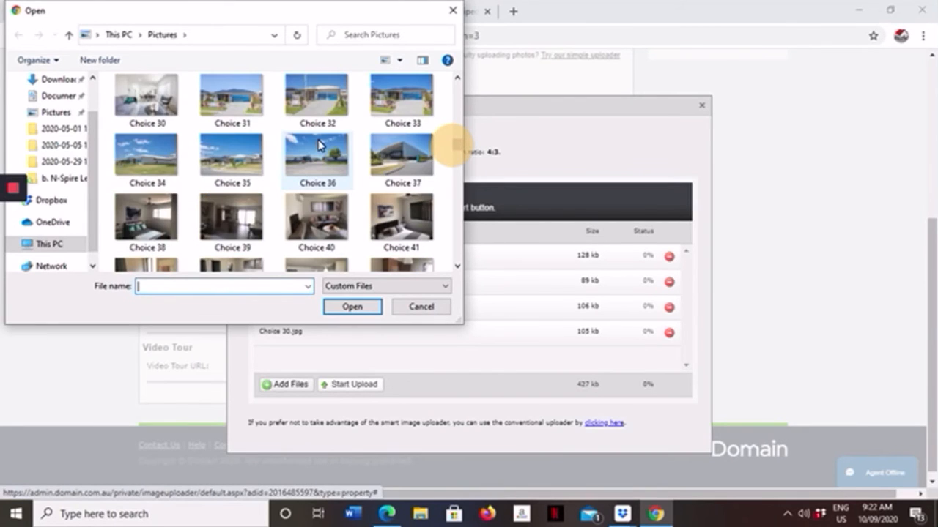
scroll(322, 147, up, 2)
scroll(322, 147, up, 2)
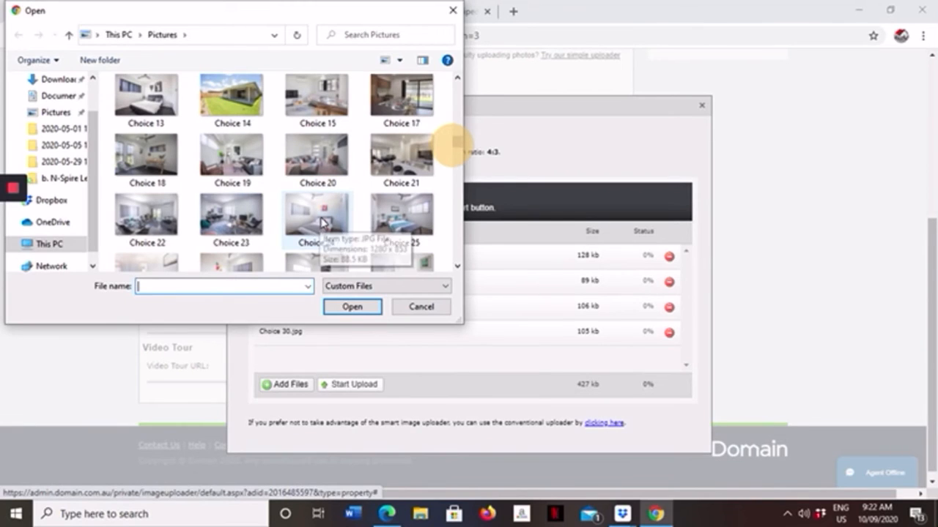
click(397, 246)
click(350, 306)
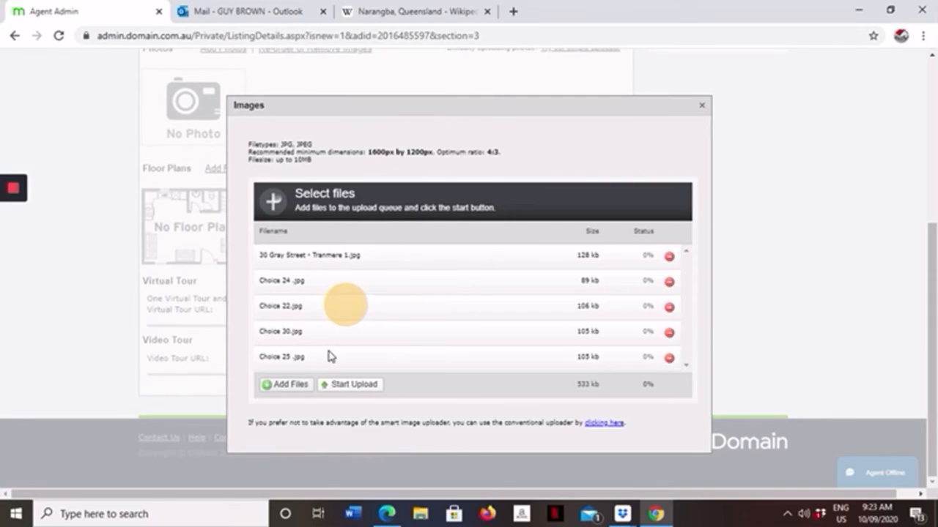
Step: Add the bathroom photo "Argowan Road - Schofields 4" from the Pictures folder to the queue and upload all queued photos
click(297, 383)
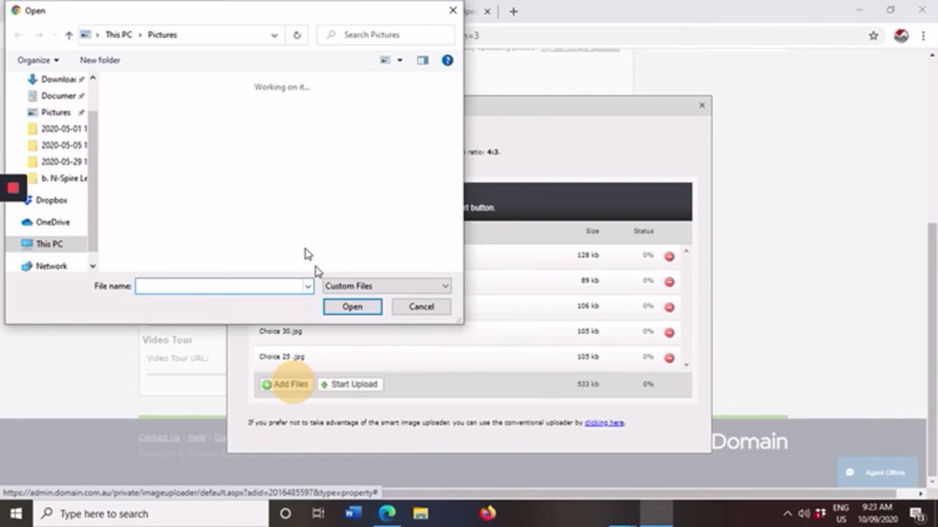
click(51, 113)
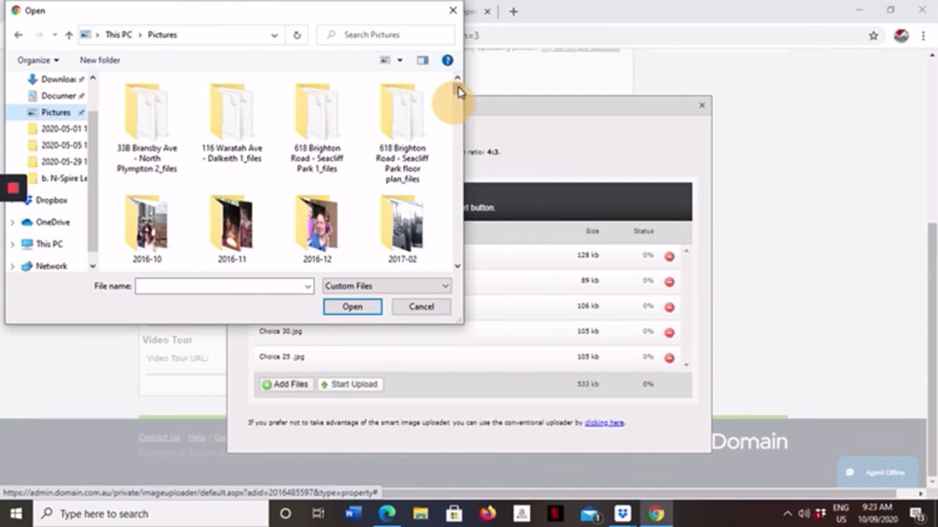
drag(459, 89, 455, 123)
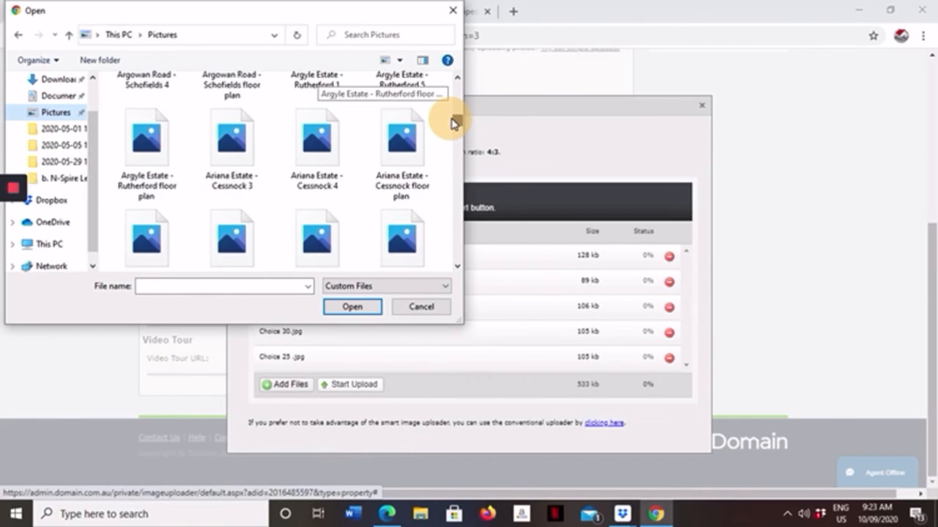
click(458, 79)
click(459, 79)
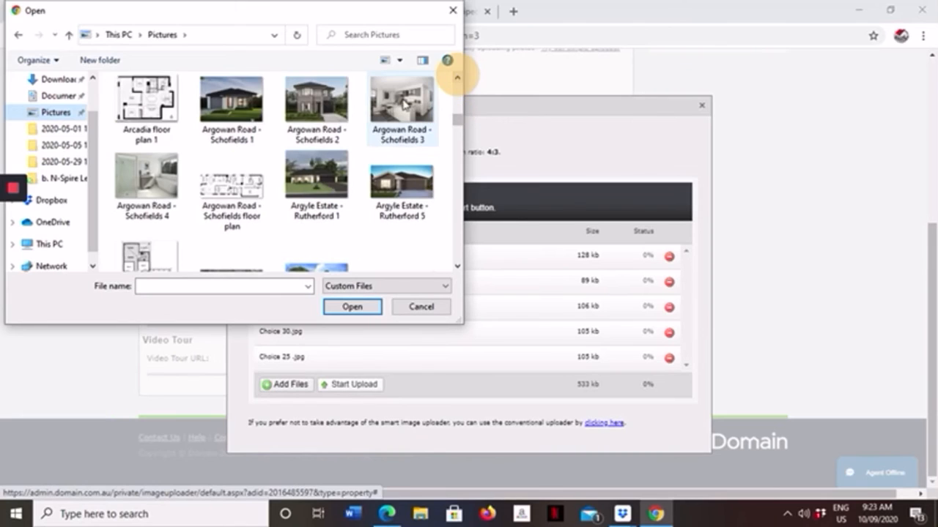
click(402, 106)
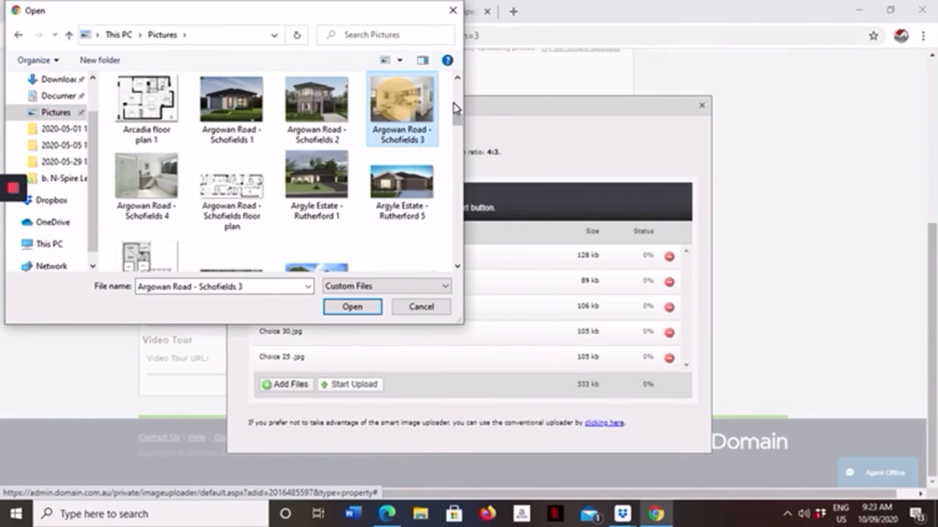
click(158, 174)
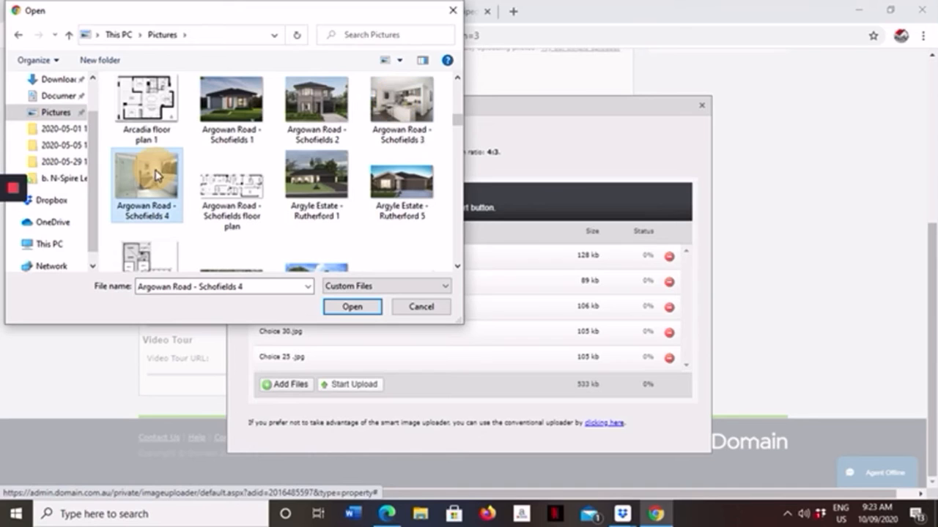
click(351, 308)
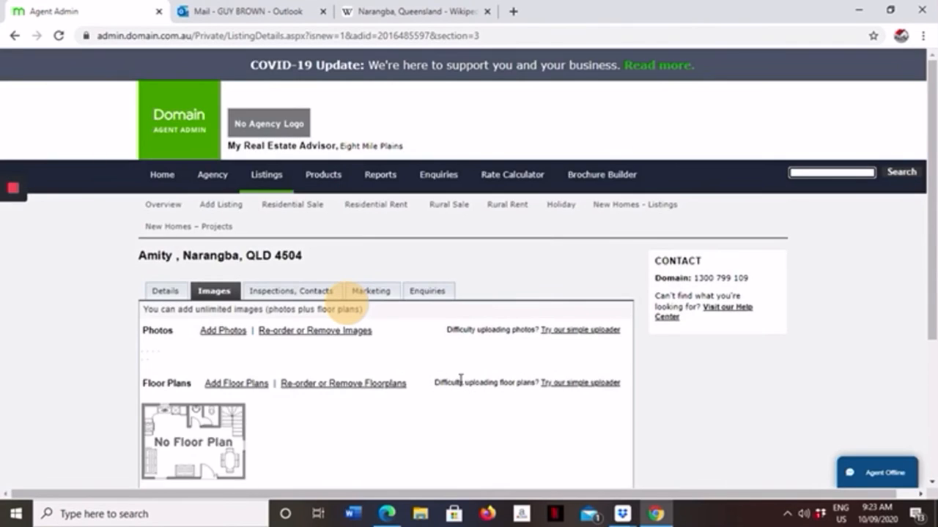
Step: Review the uploaded photos, then save the images section and continue to the inspections and contacts section
scroll(469, 329, down, 2)
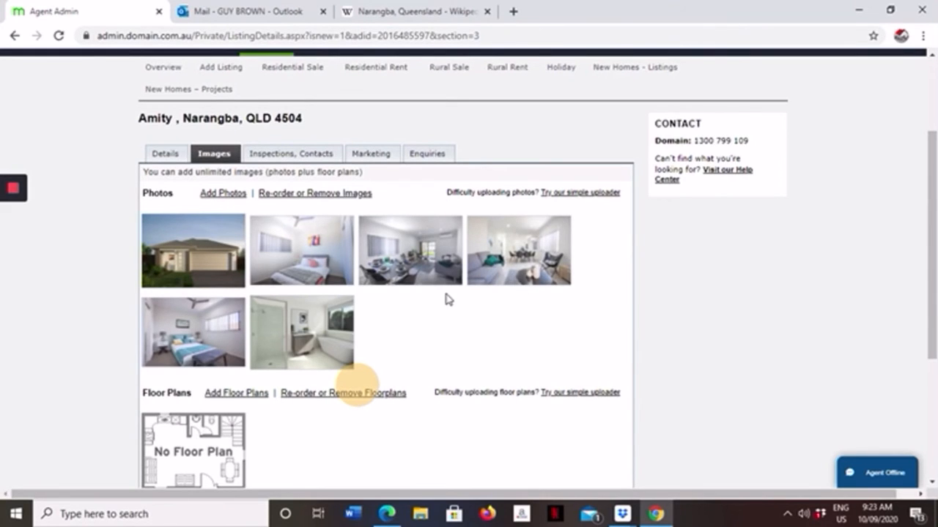
scroll(249, 250, down, 3)
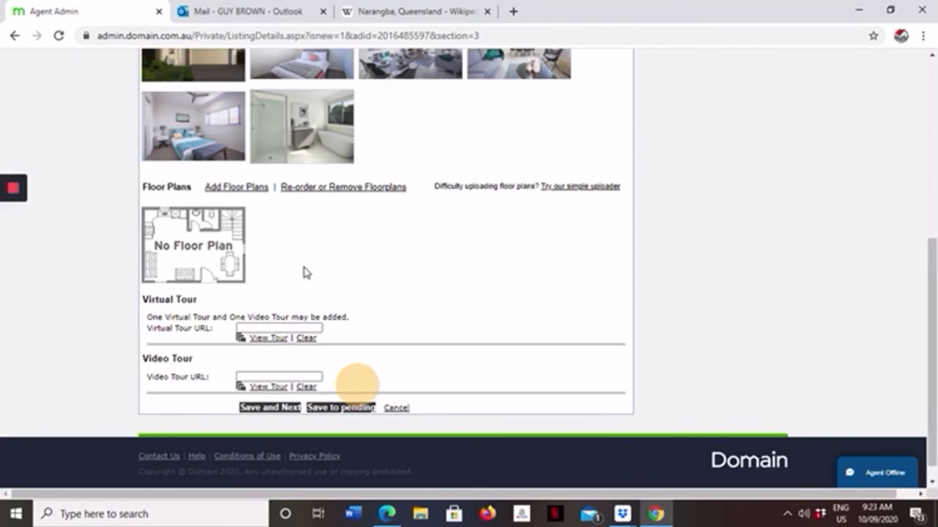
scroll(306, 233, up, 1)
scroll(306, 233, up, 1)
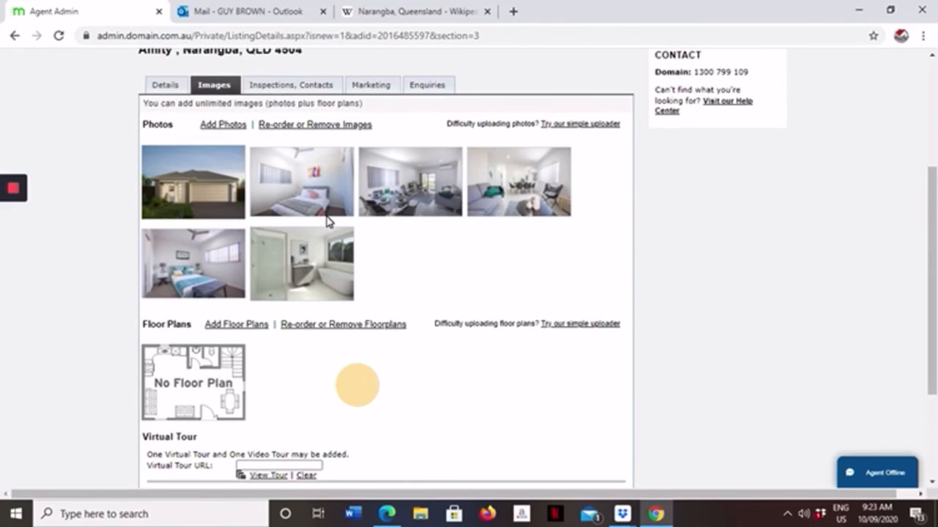
scroll(315, 217, down, 2)
scroll(309, 215, up, 4)
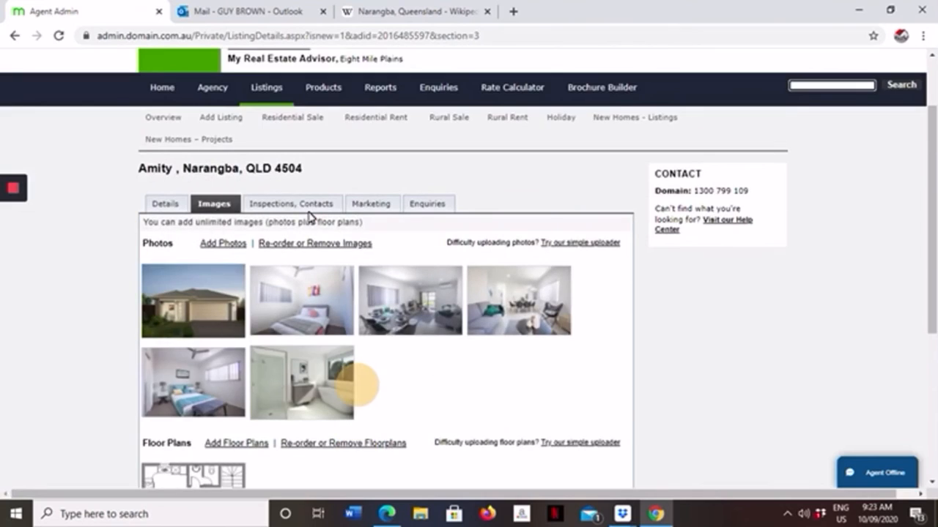
scroll(308, 215, down, 4)
click(282, 389)
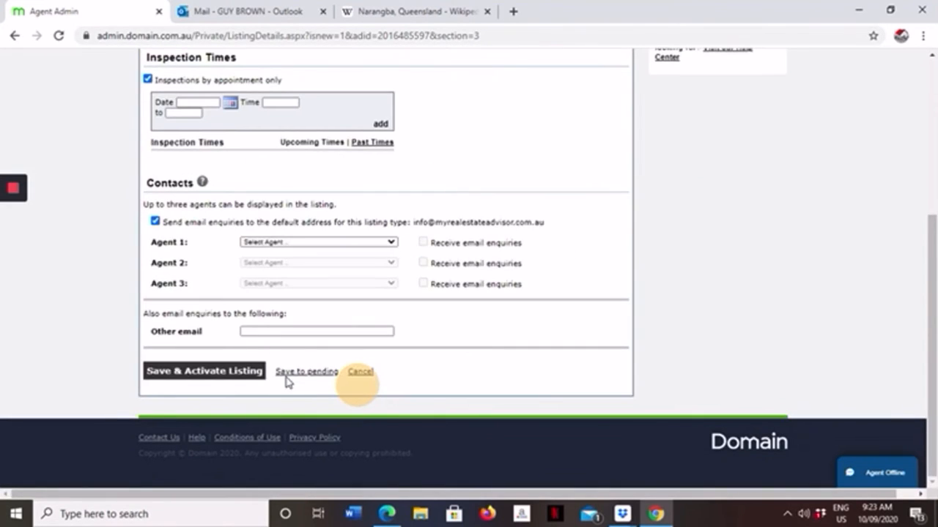
Step: Assign the primary and second agents as the listing's Agent 1 and Agent 2 contacts
click(393, 242)
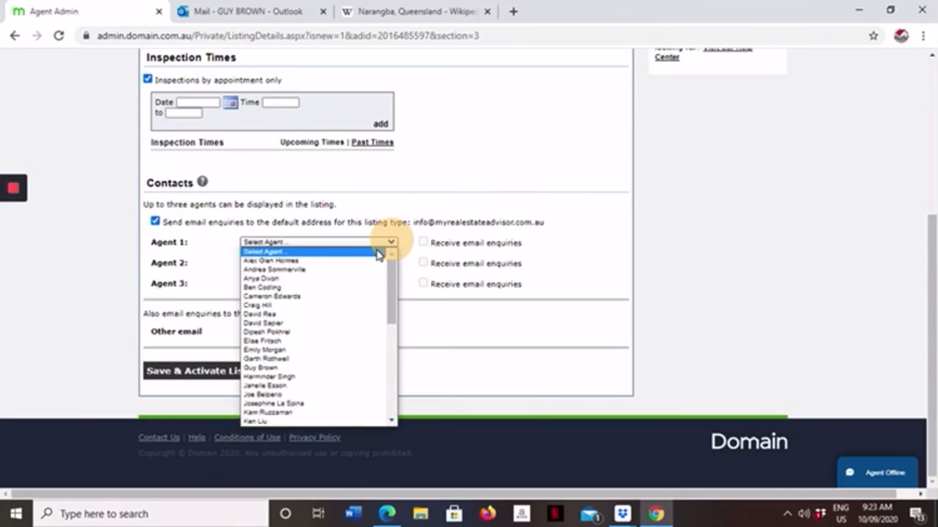
click(318, 369)
click(390, 263)
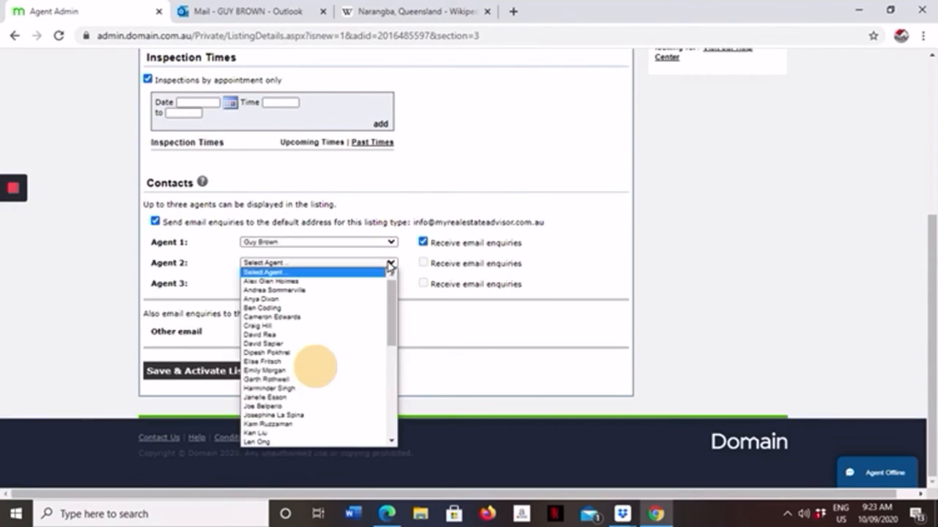
click(281, 349)
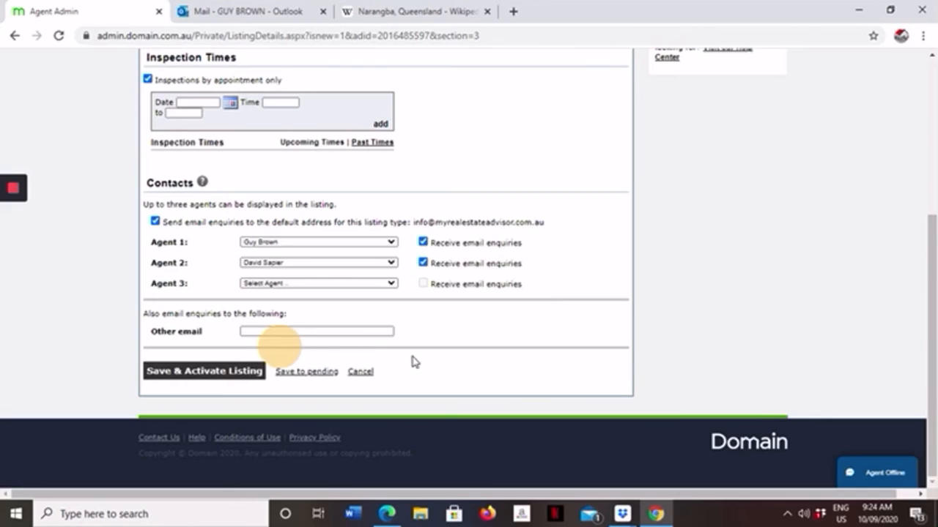
Step: Check the inspection and contact settings, then save and activate the Amity, Narangba listing
scroll(438, 361, up, 3)
scroll(406, 337, down, 3)
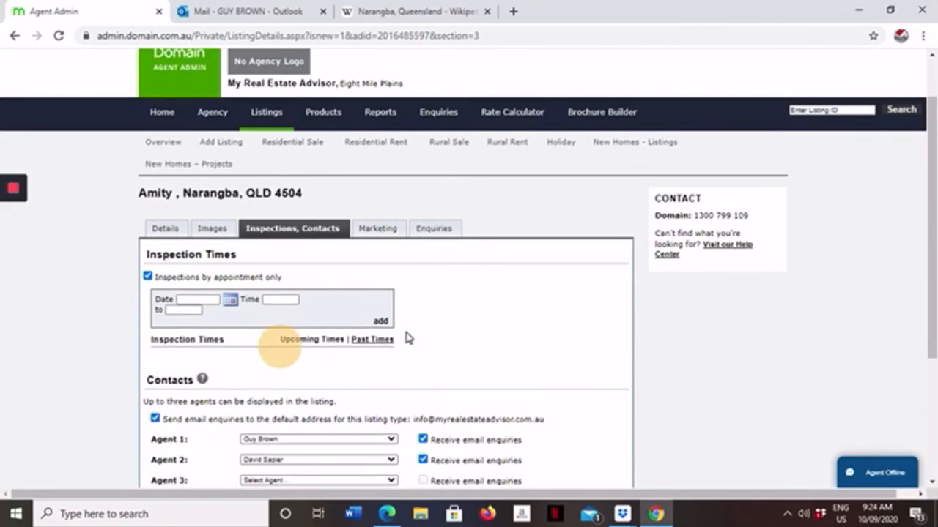
scroll(386, 322, up, 2)
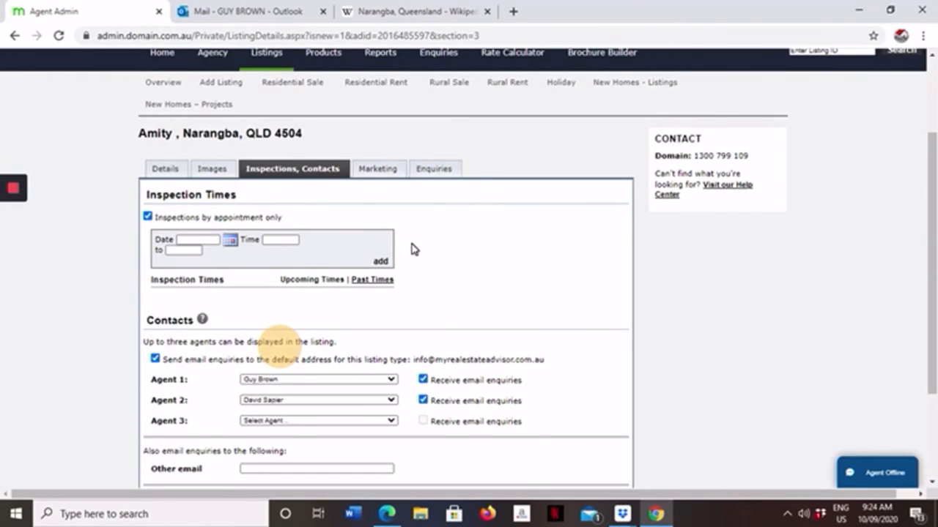
scroll(415, 247, down, 2)
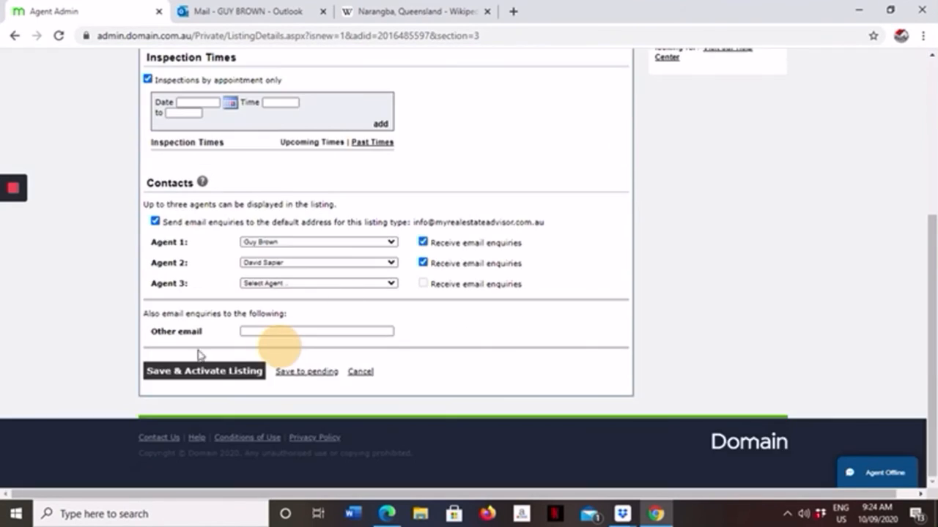
click(182, 372)
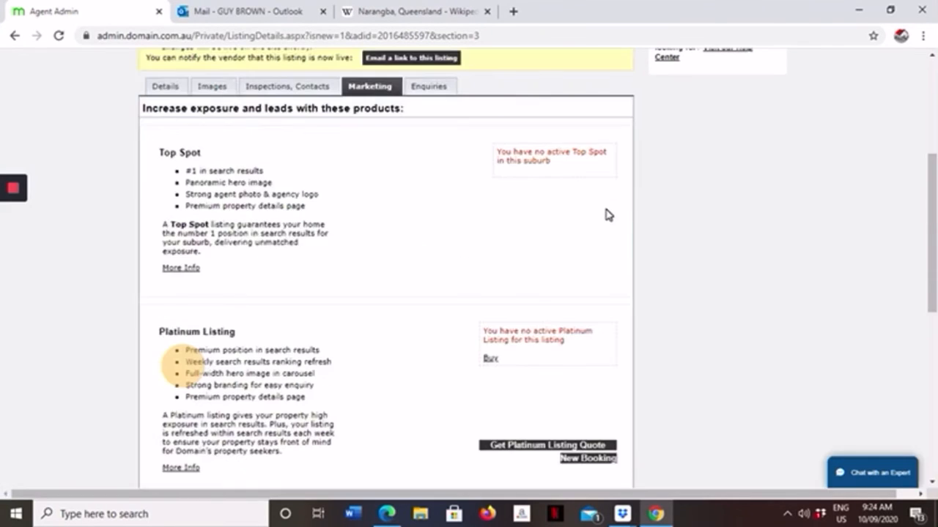
scroll(614, 212, up, 2)
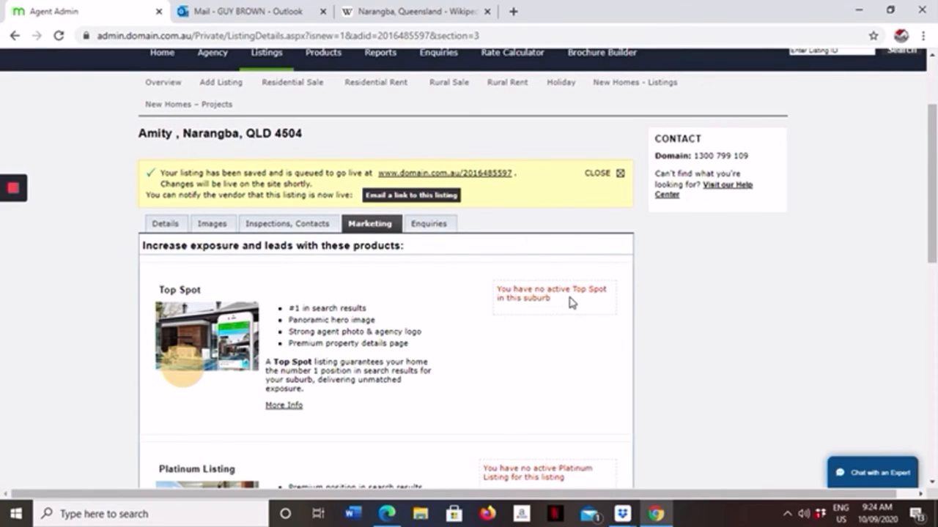
scroll(572, 302, up, 2)
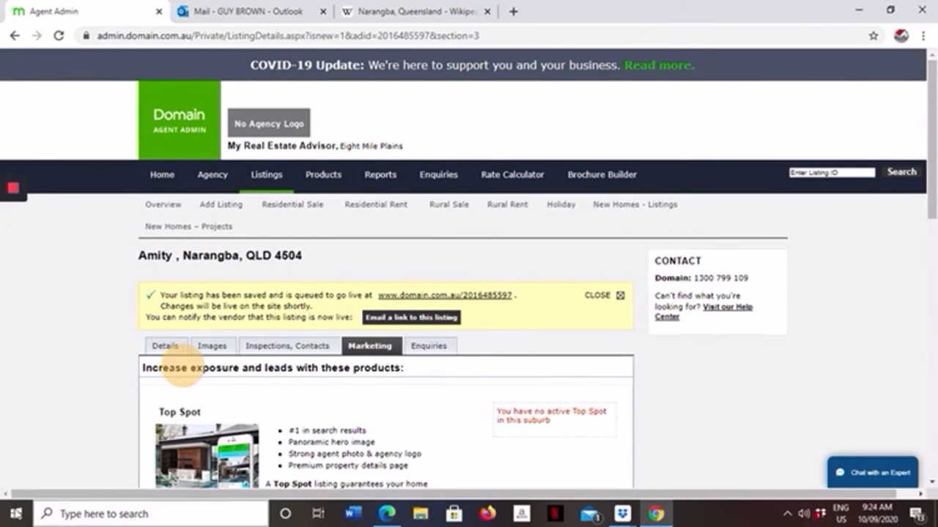
click(16, 520)
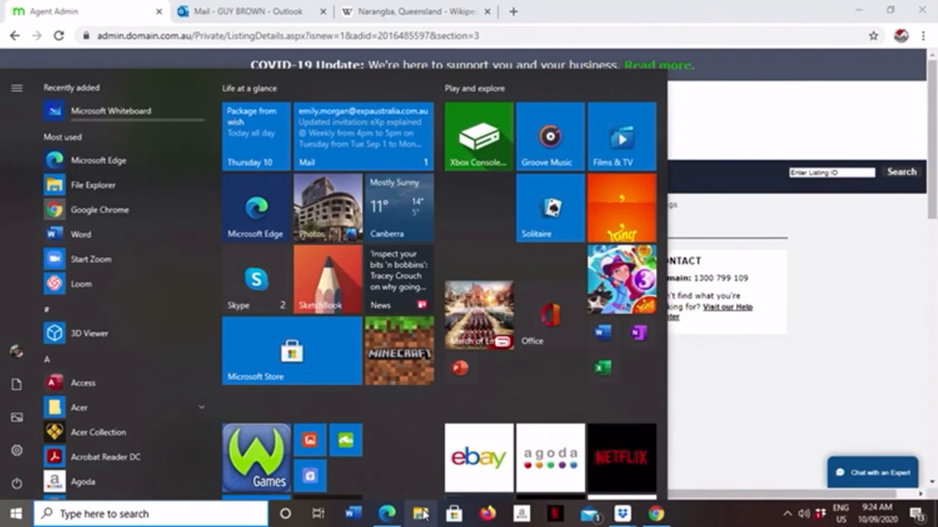
Step: Open the Word document "DISCLAIMER BUSINESS" from the Documents folder in File Explorer
click(423, 515)
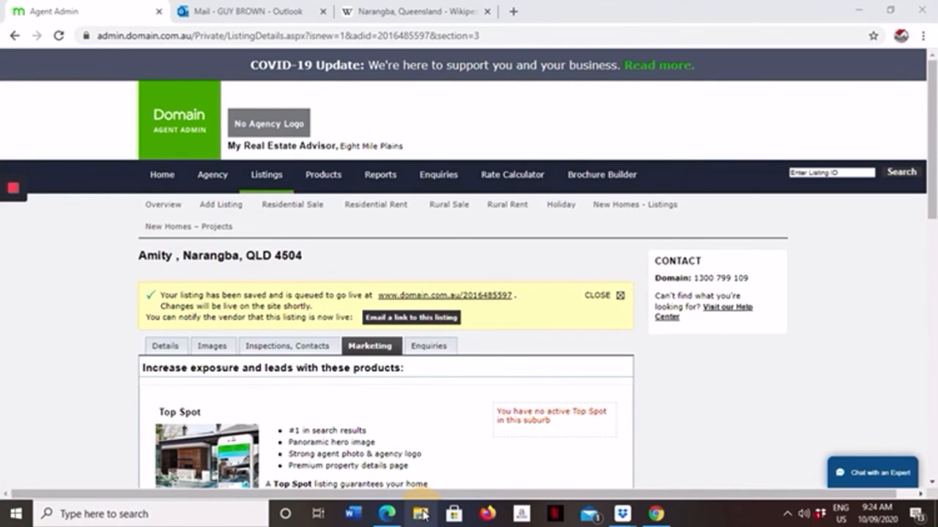
click(419, 517)
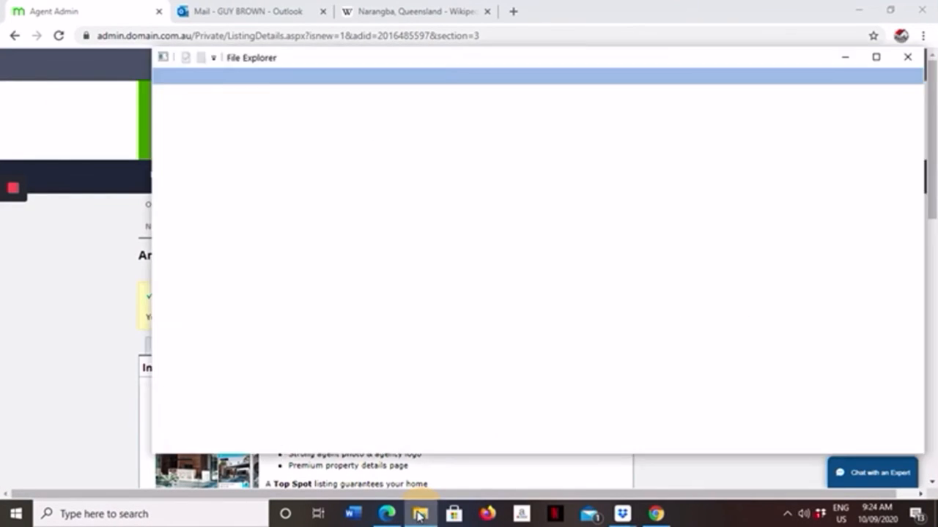
click(419, 516)
click(419, 517)
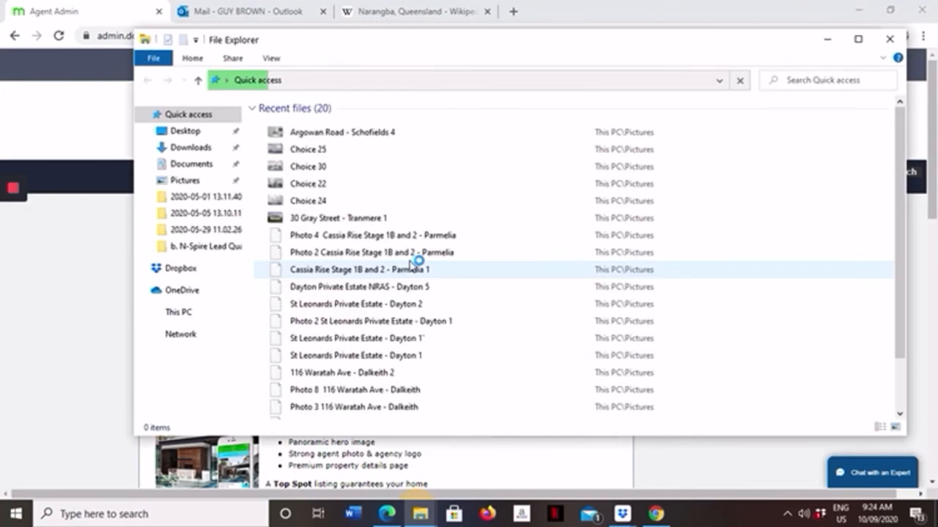
click(202, 167)
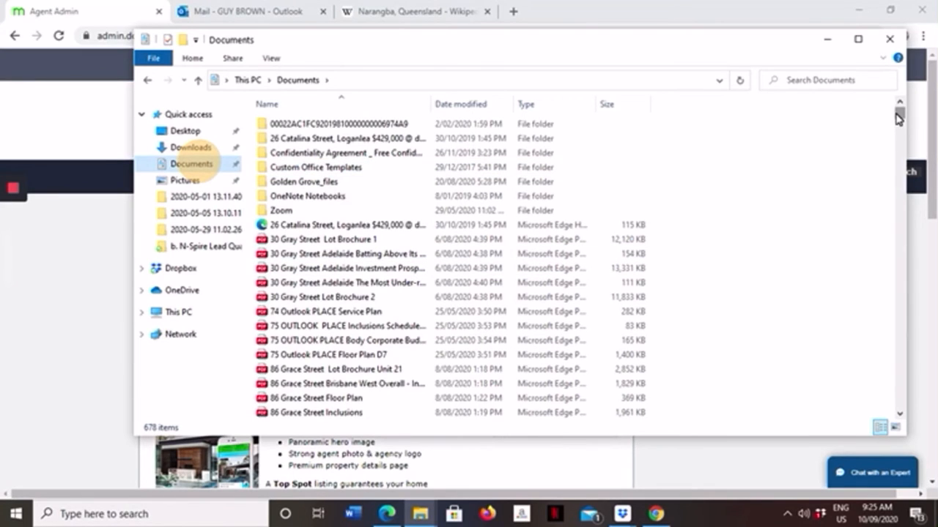
mouse_move(899, 118)
mouse_down()
mouse_move(867, 323)
mouse_move(874, 418)
mouse_move(883, 381)
mouse_move(871, 259)
mouse_up()
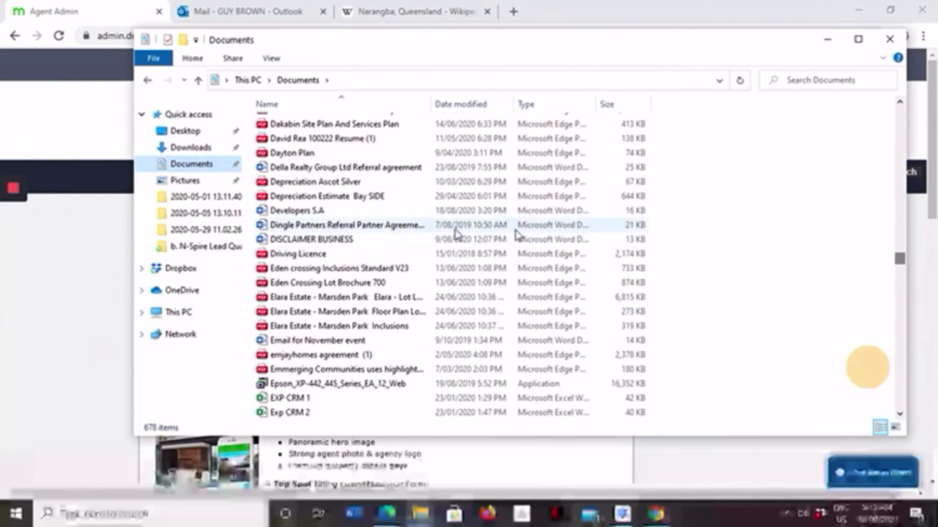
click(325, 240)
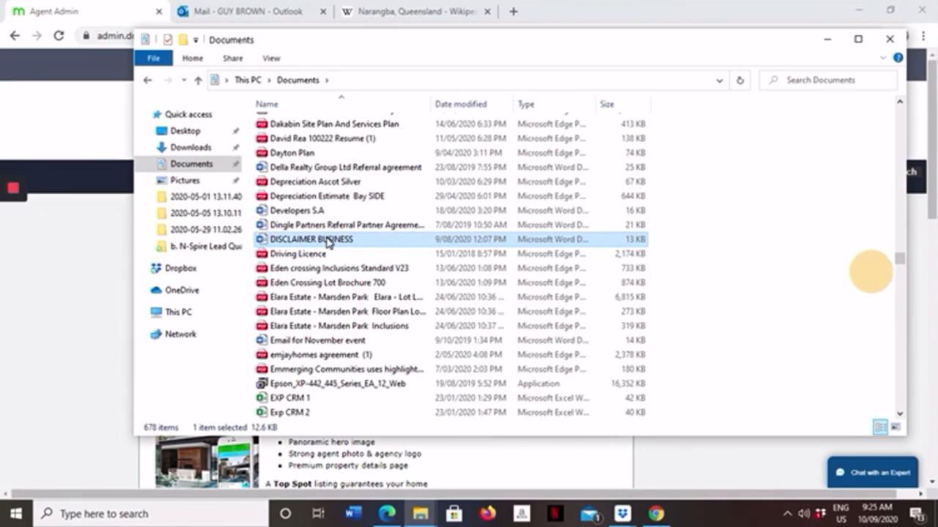
double_click(328, 241)
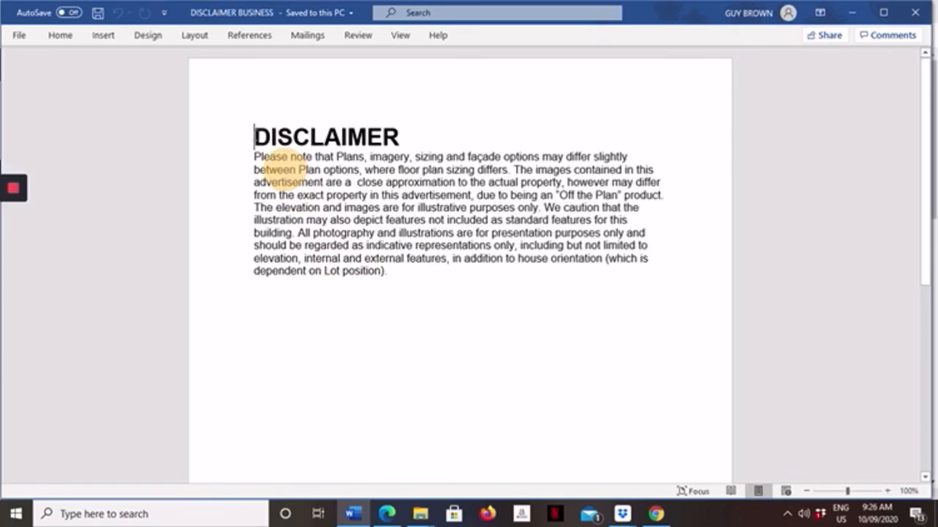
Step: Copy the entire disclaimer text, including its DISCLAIMER heading, from the document
drag(254, 137, 417, 207)
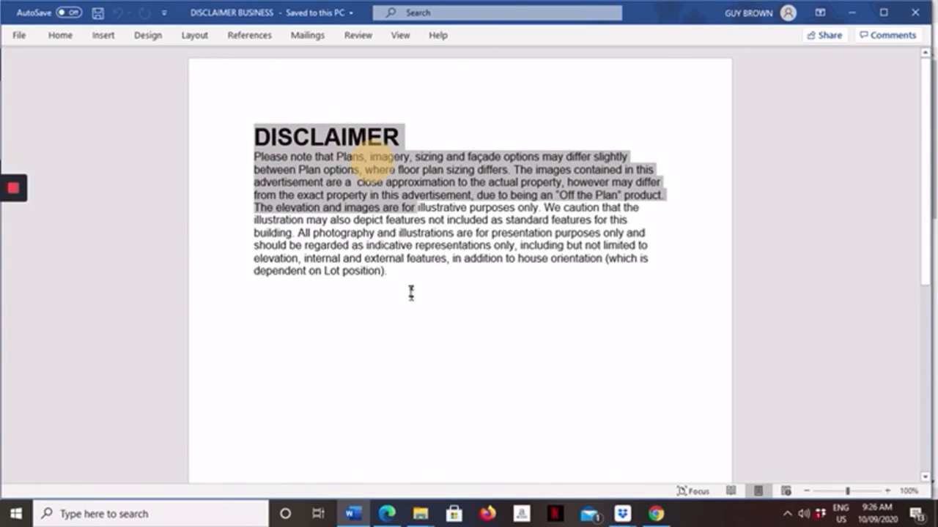
click(235, 119)
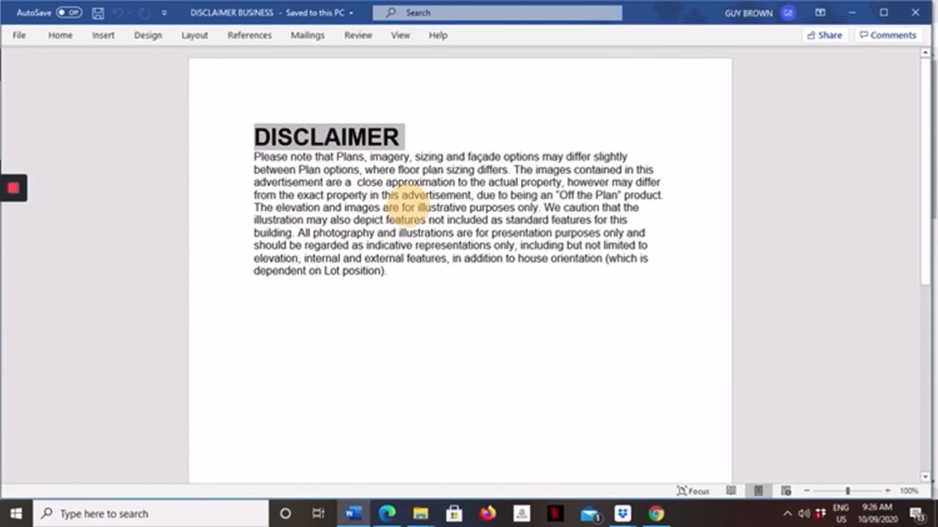
drag(246, 181, 246, 195)
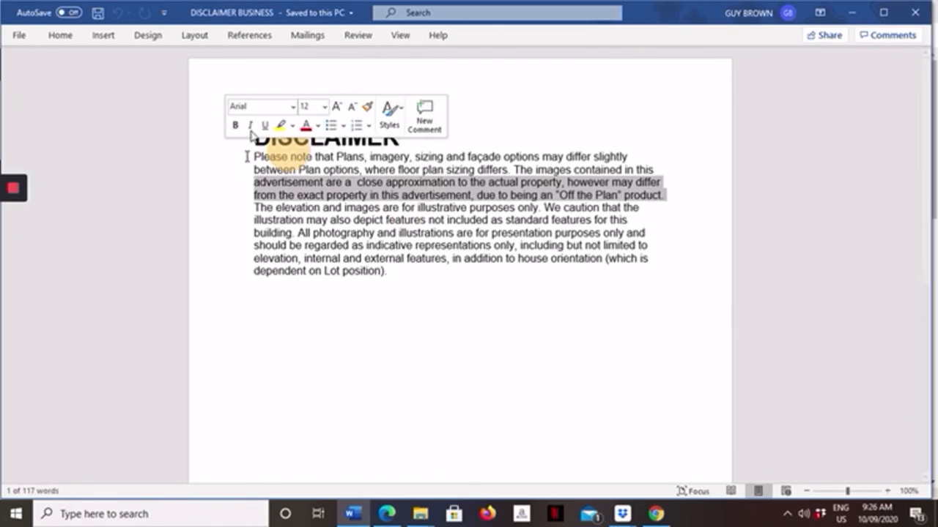
click(249, 168)
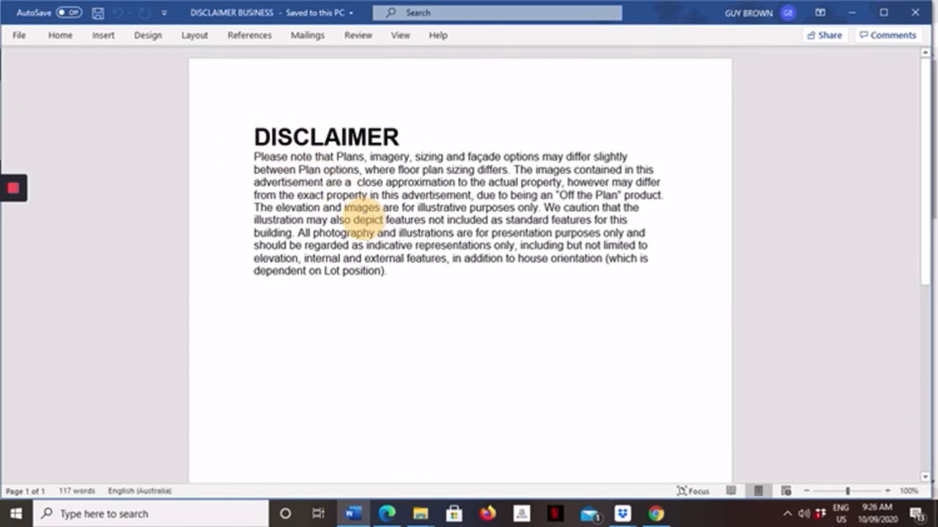
drag(255, 136, 339, 267)
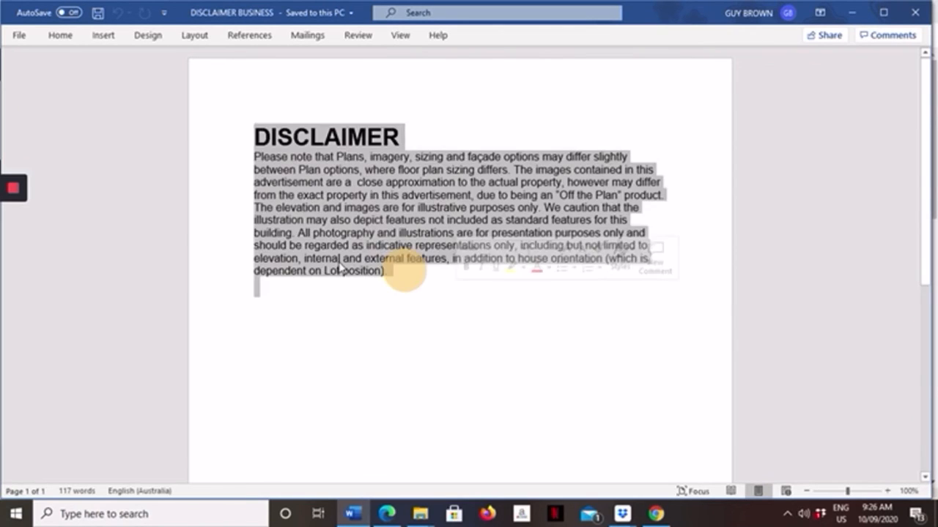
right_click(302, 256)
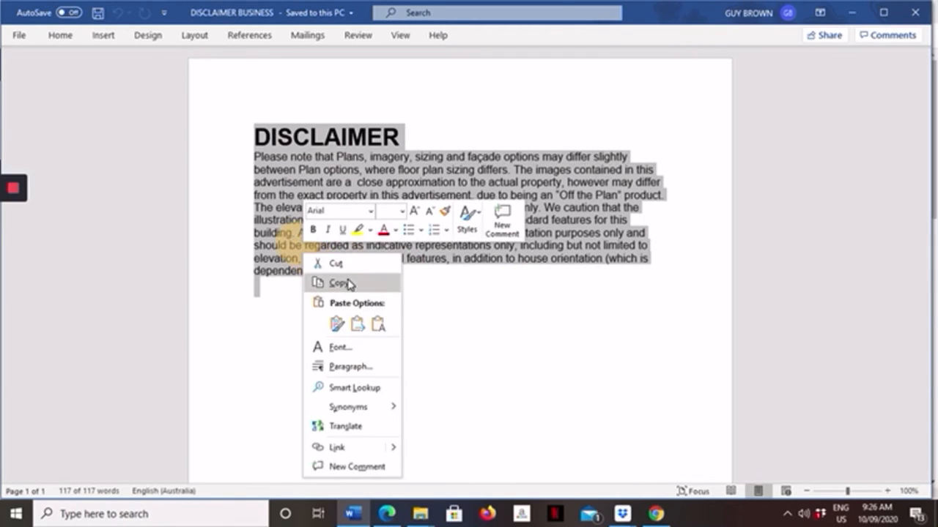
click(350, 284)
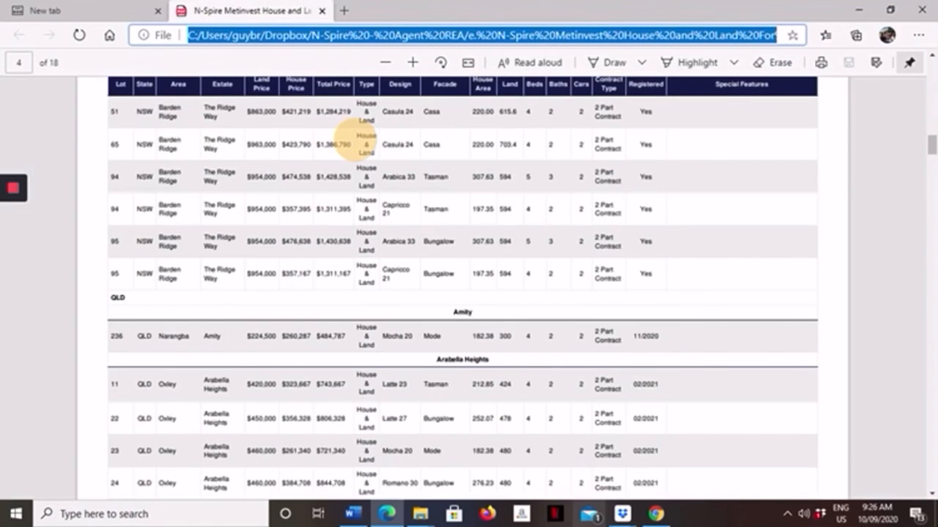
Step: Switch to Chrome, open the live Domain page of the saved Narangba listing and review its photos, price and agent details
click(657, 515)
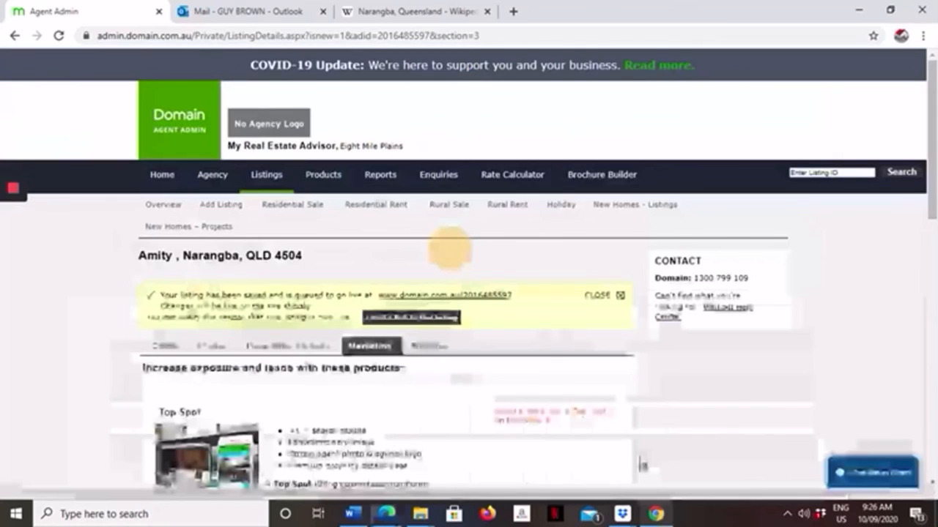
click(403, 297)
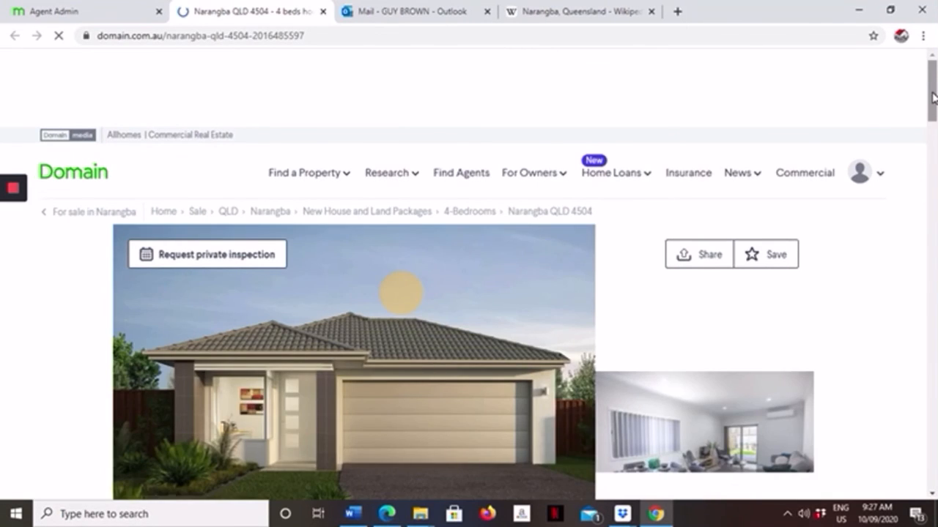
drag(933, 93, 932, 116)
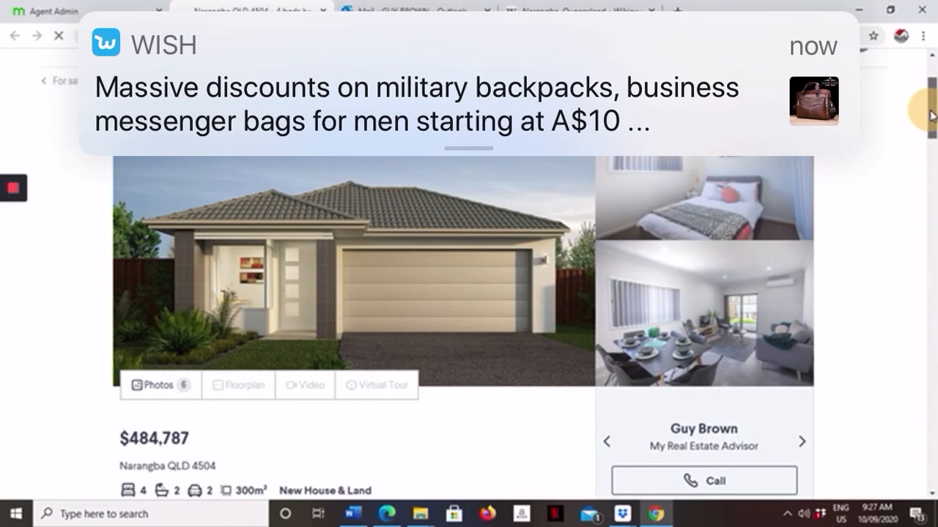
drag(932, 116, 914, 105)
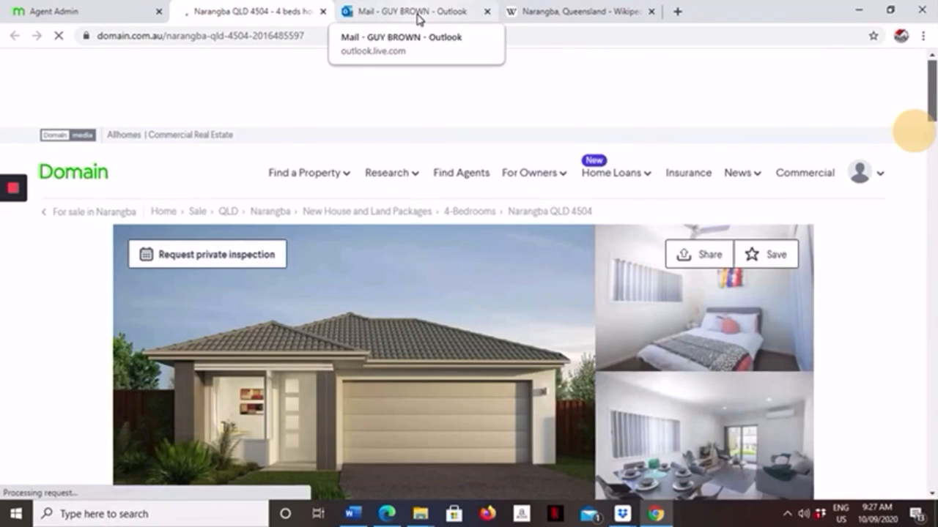
Step: Return to Agent Admin and open the New Homes listing stocklist
click(81, 11)
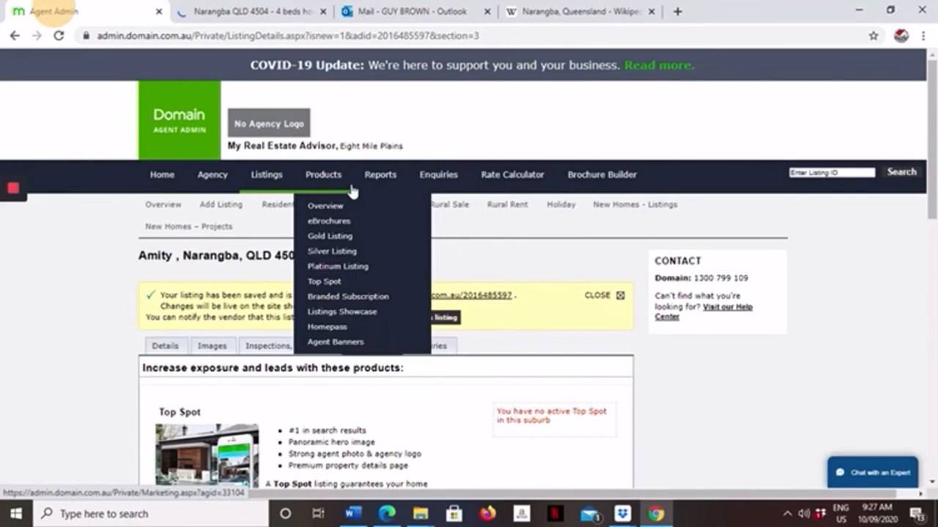
scroll(508, 281, down, 5)
scroll(508, 280, up, 1)
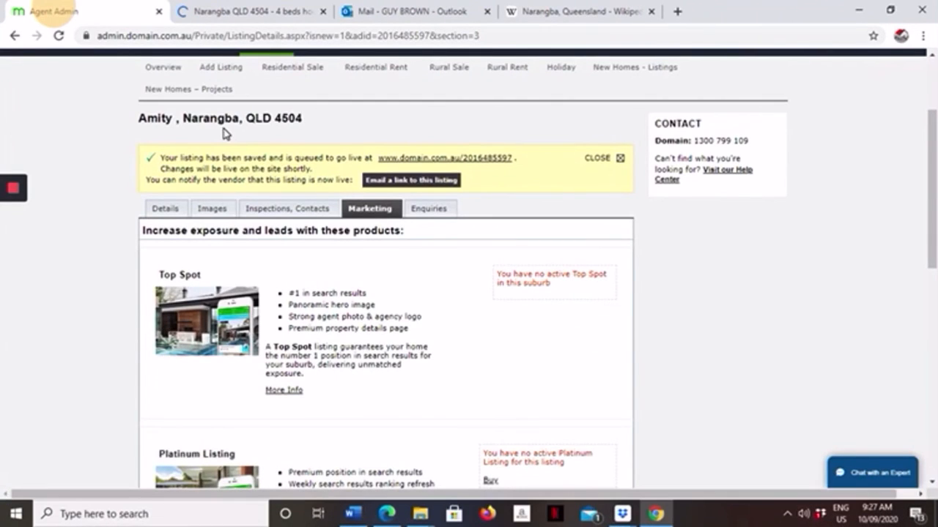
scroll(224, 133, up, 2)
mouse_move(272, 180)
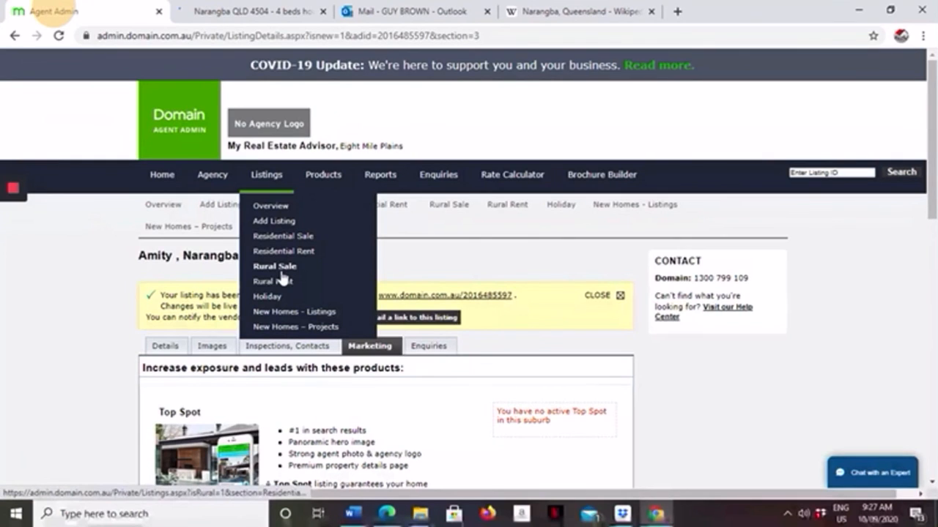
click(277, 312)
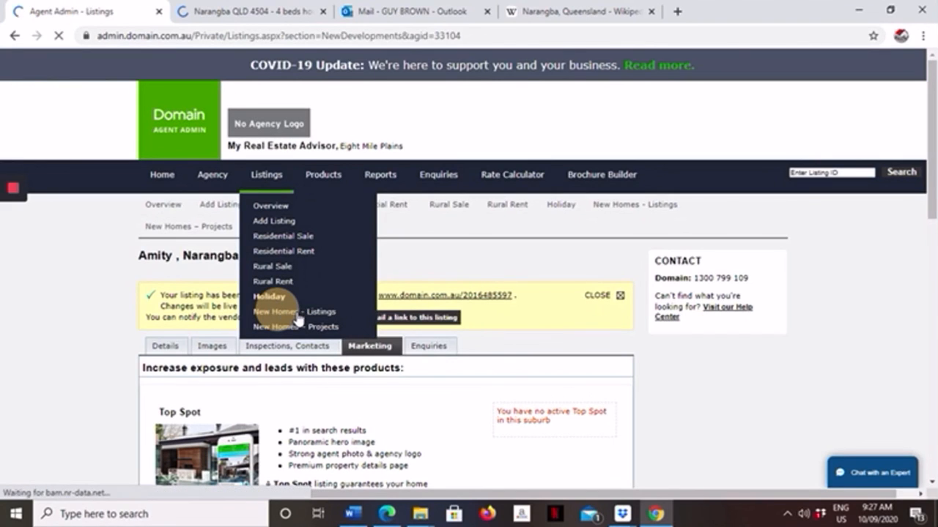
click(297, 314)
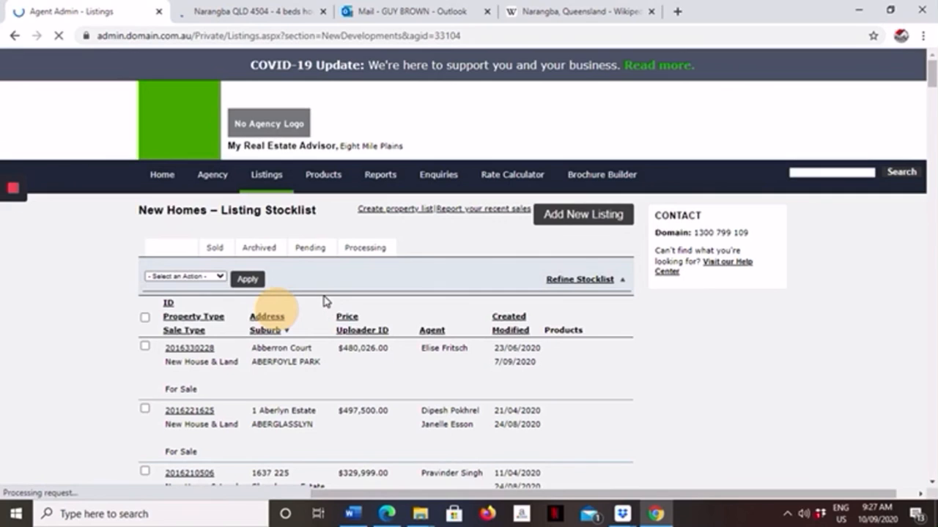
Step: Look through the suburb-sorted New Homes stocklist for the Narangba listing
scroll(325, 300, down, 2)
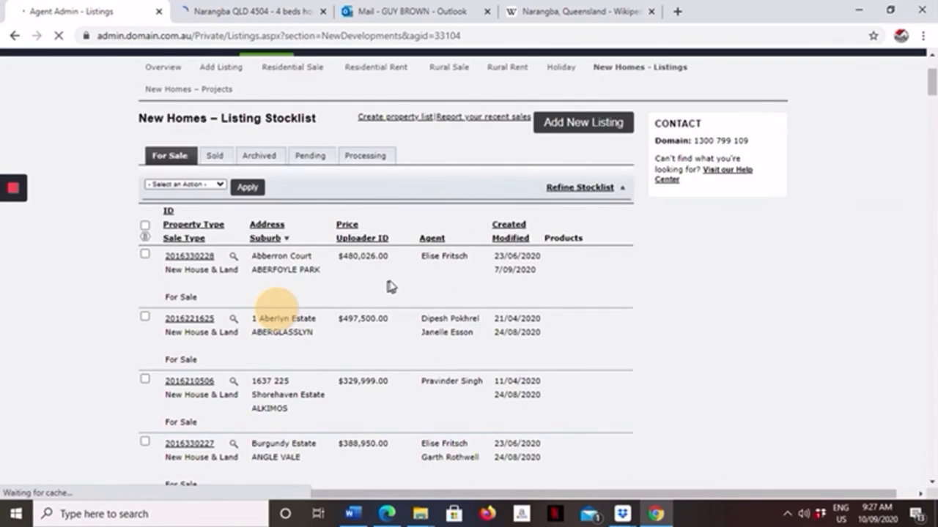
scroll(448, 267, down, 5)
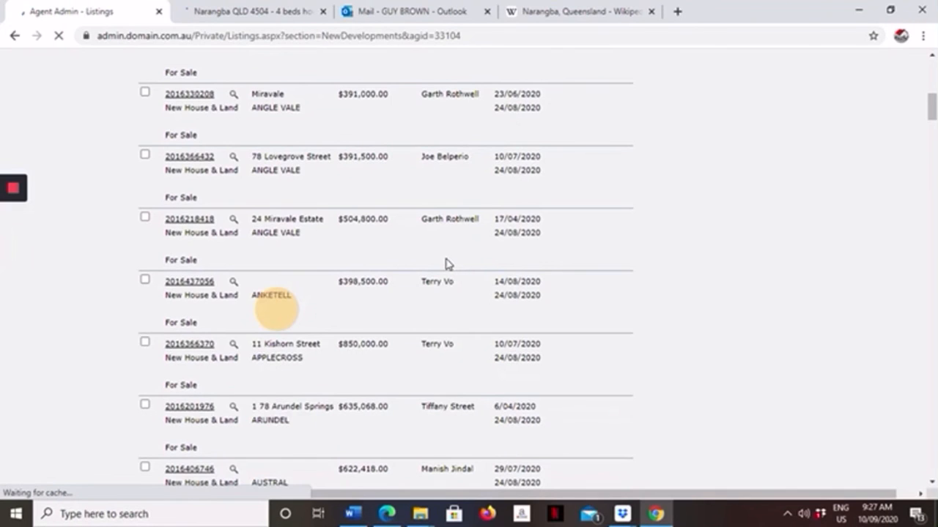
scroll(448, 263, down, 8)
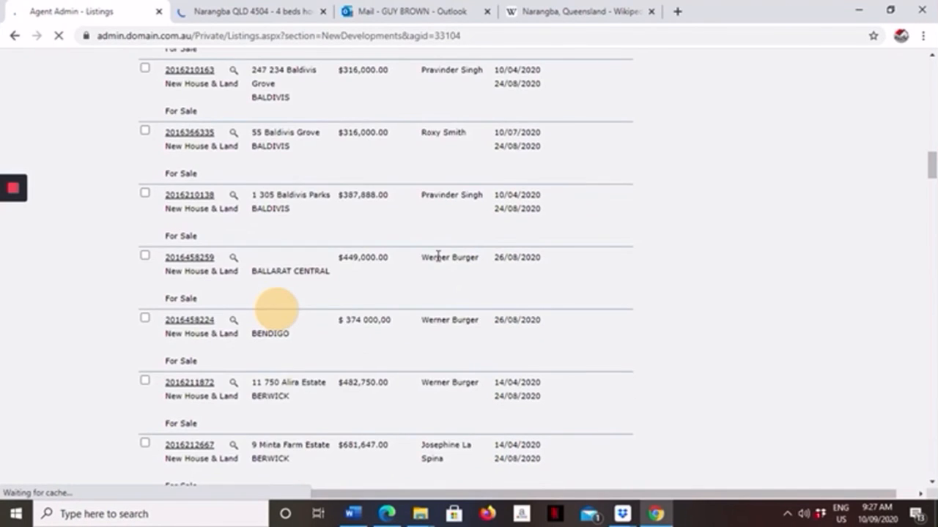
scroll(443, 262, down, 5)
scroll(443, 262, down, 6)
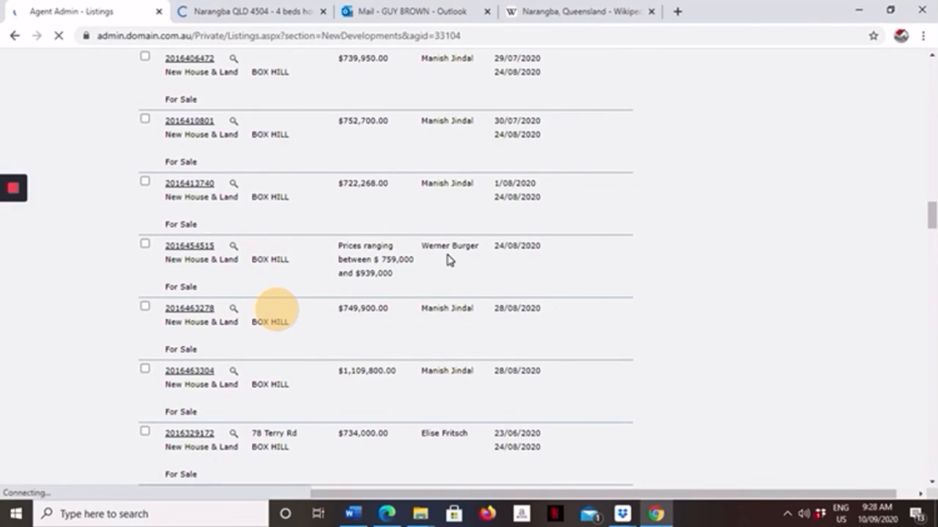
scroll(448, 261, down, 3)
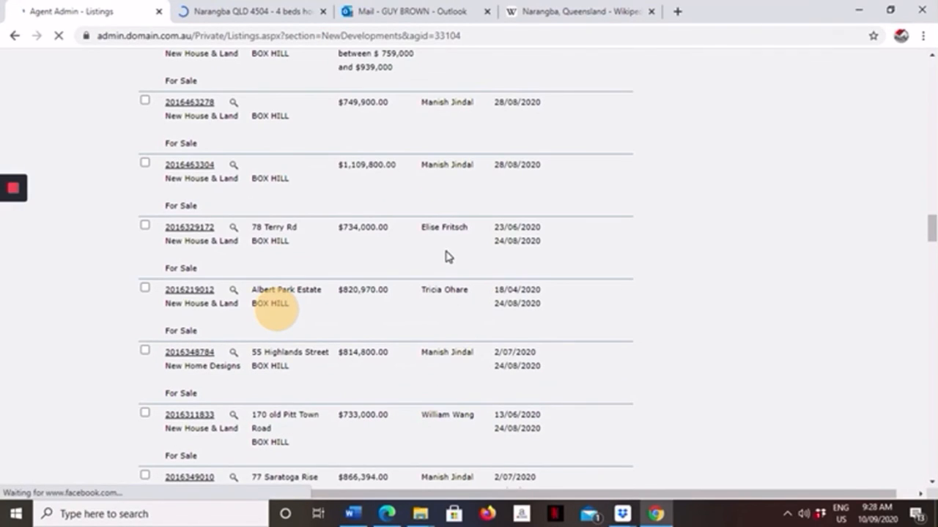
scroll(448, 256, down, 5)
scroll(448, 255, down, 5)
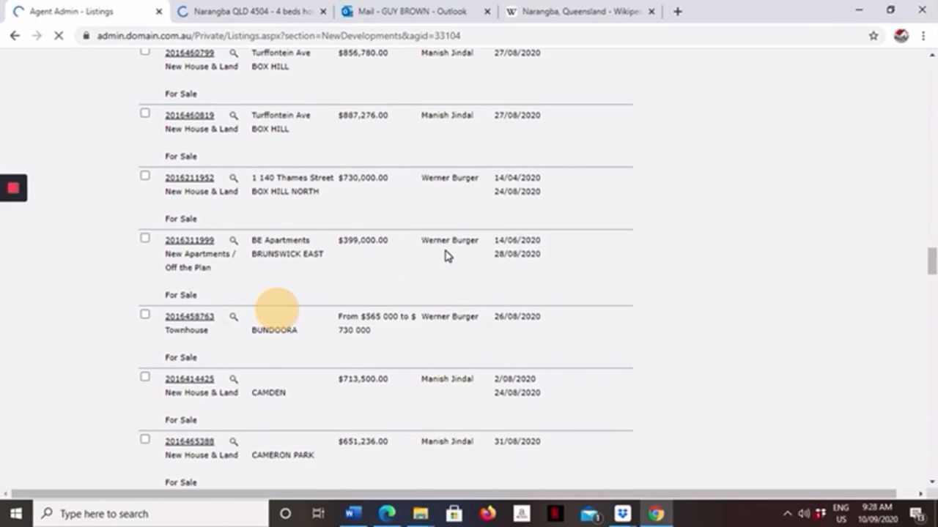
scroll(447, 255, down, 2)
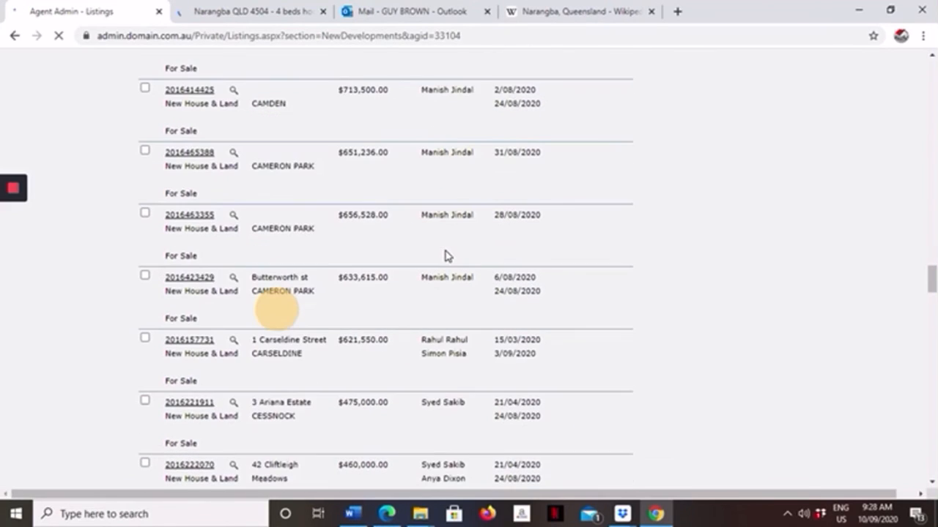
scroll(447, 255, down, 12)
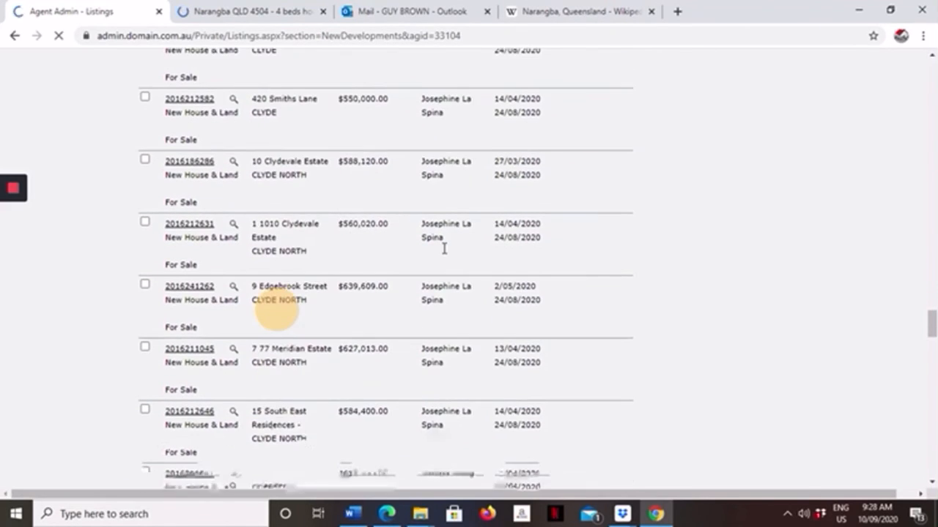
scroll(443, 254, down, 10)
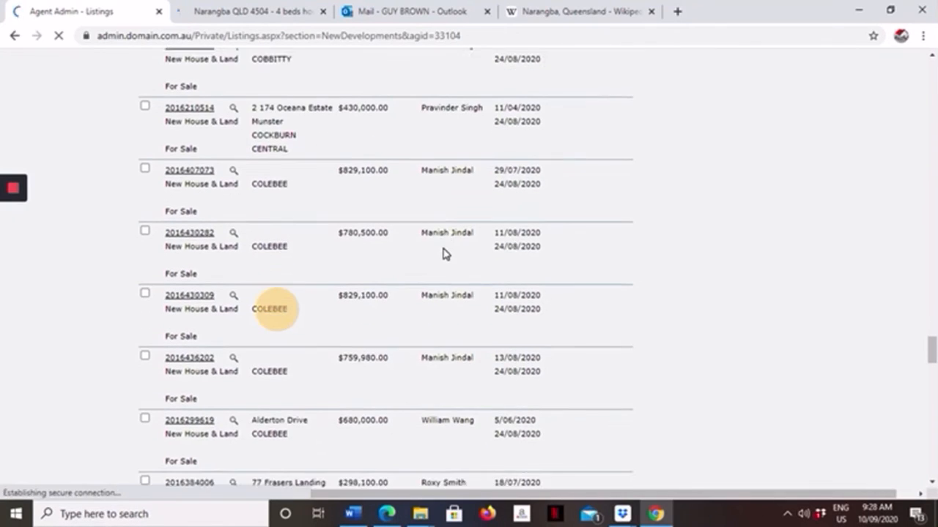